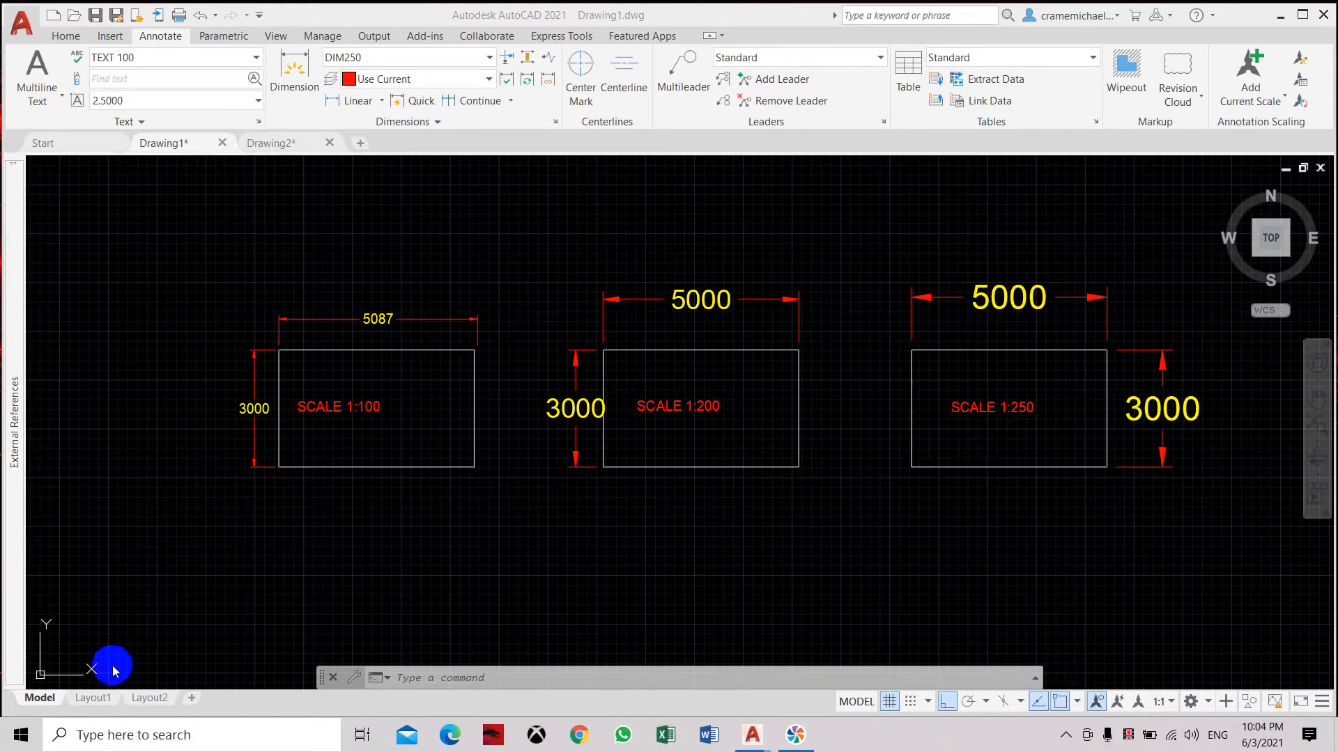
- Switch to Layout1 and open its page setup for modification
left_click(94, 699)
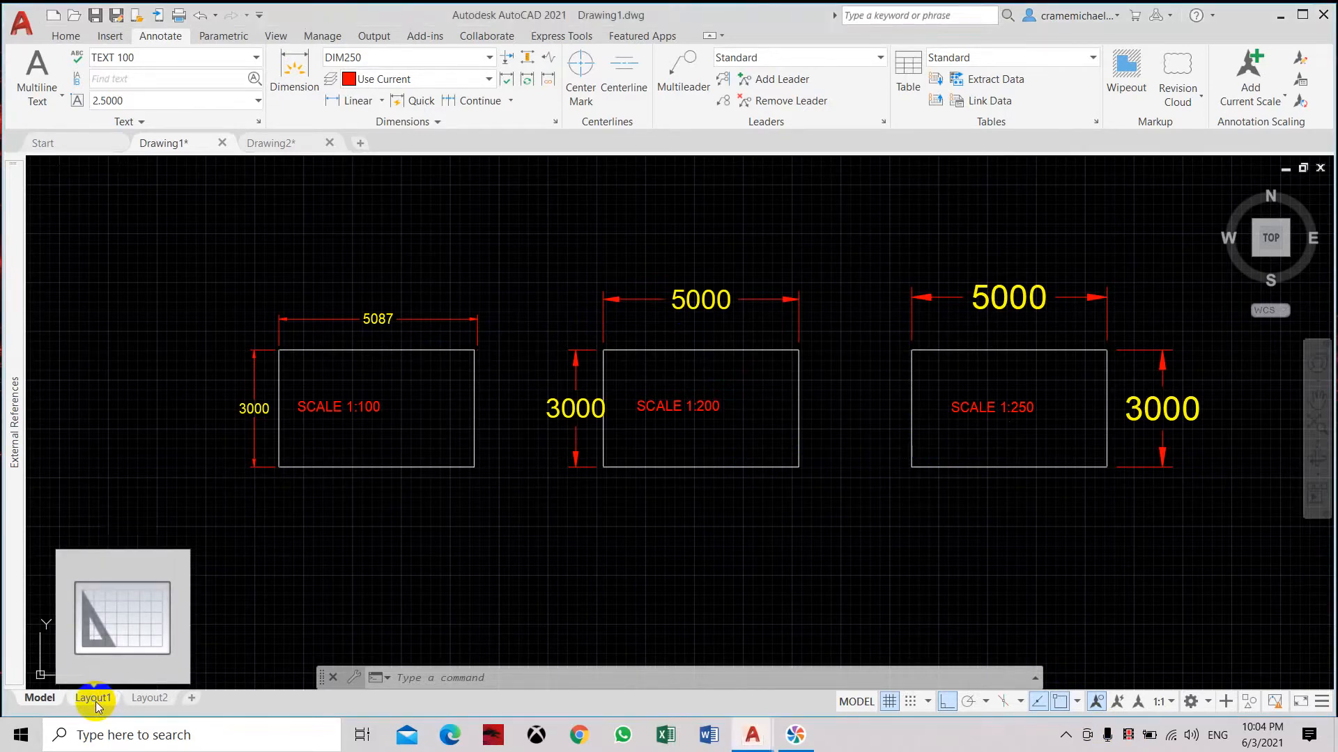
left_click(96, 697)
mouse_move(616, 495)
middle_mouse_down()
mouse_move(590, 436)
mouse_move(562, 455)
middle_mouse_up()
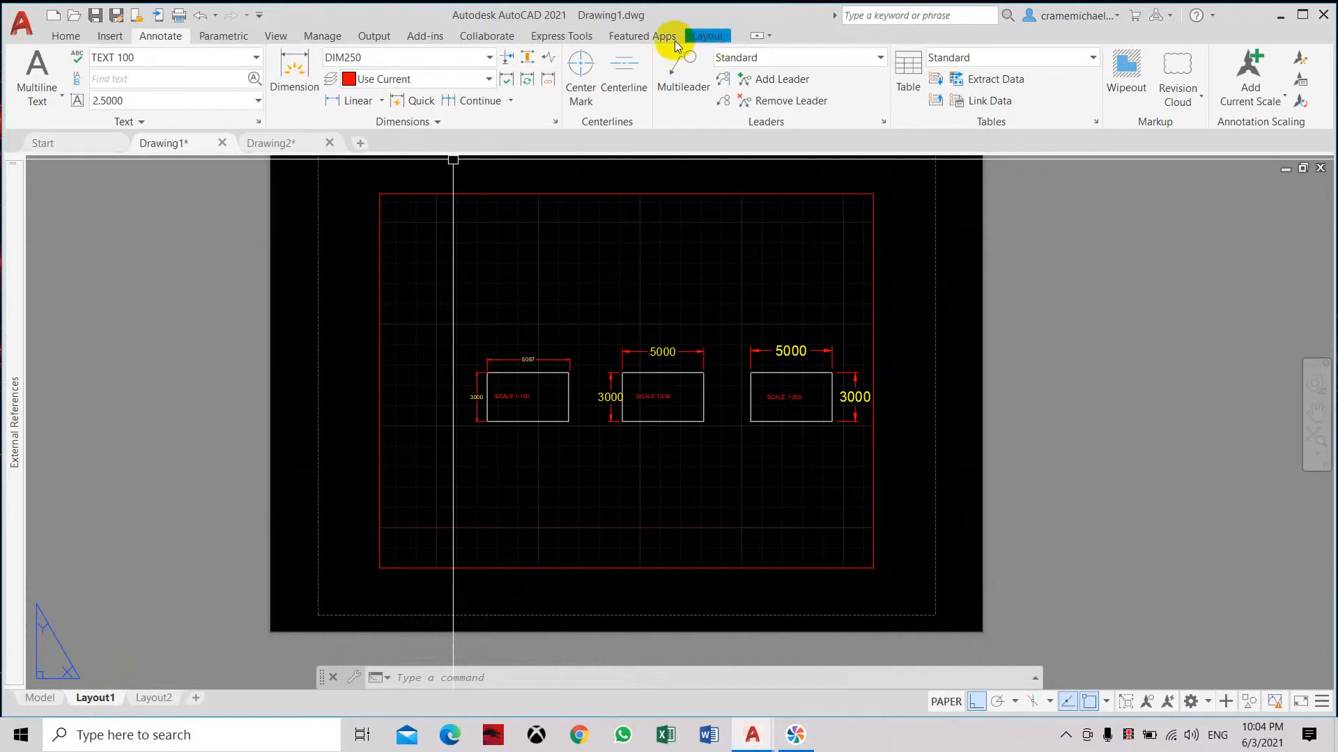
left_click(709, 37)
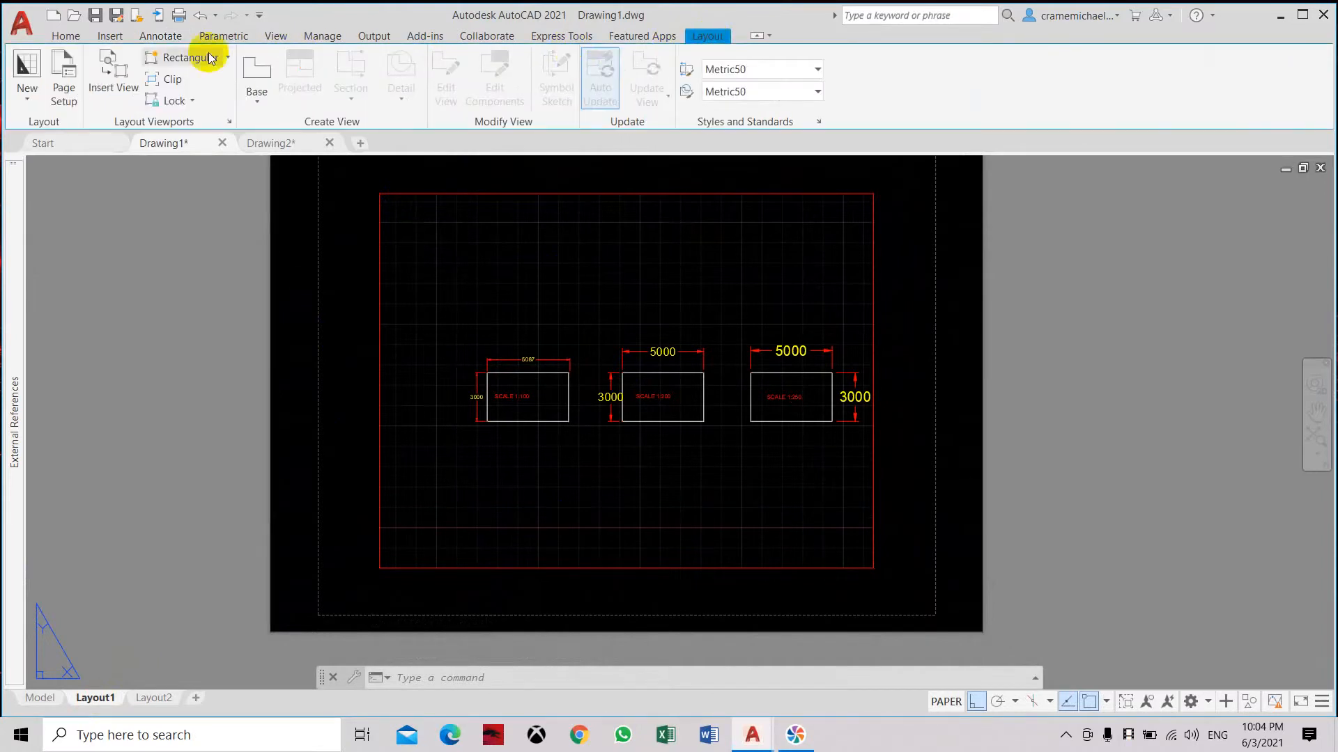
left_click(65, 85)
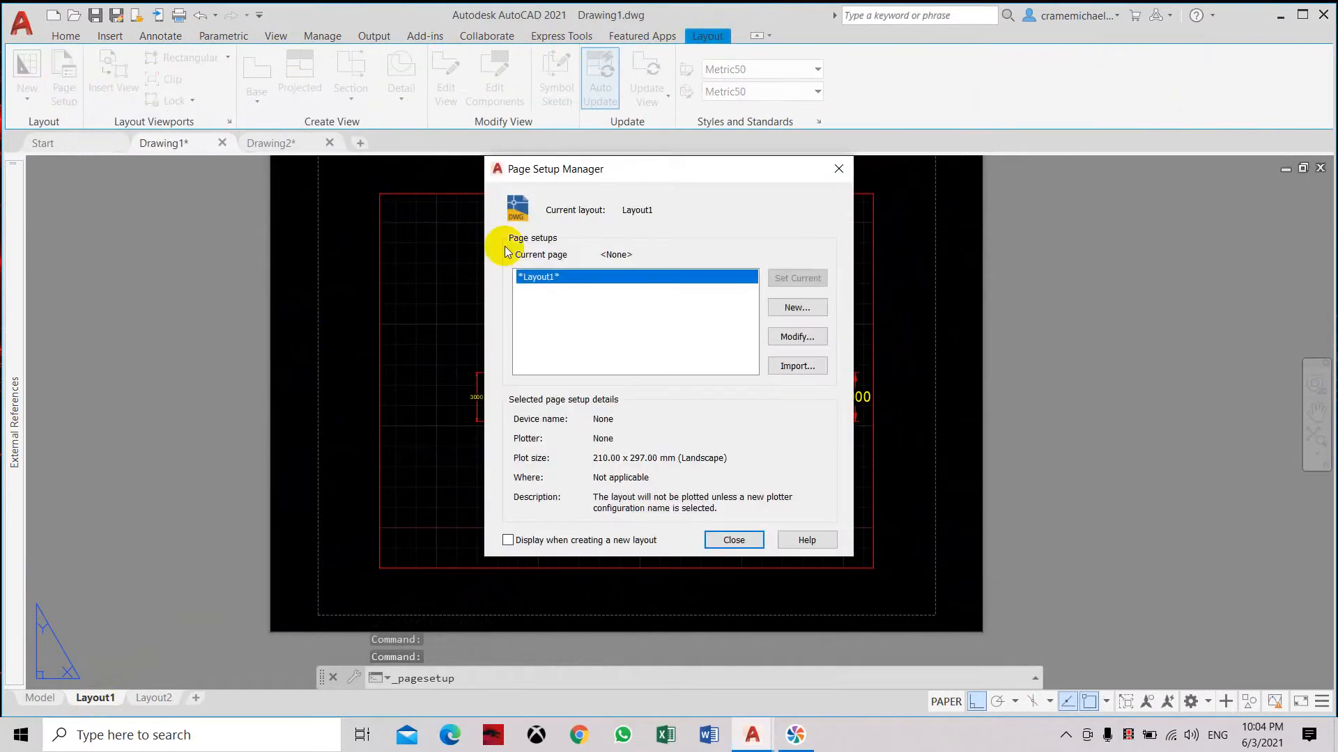
left_click(808, 336)
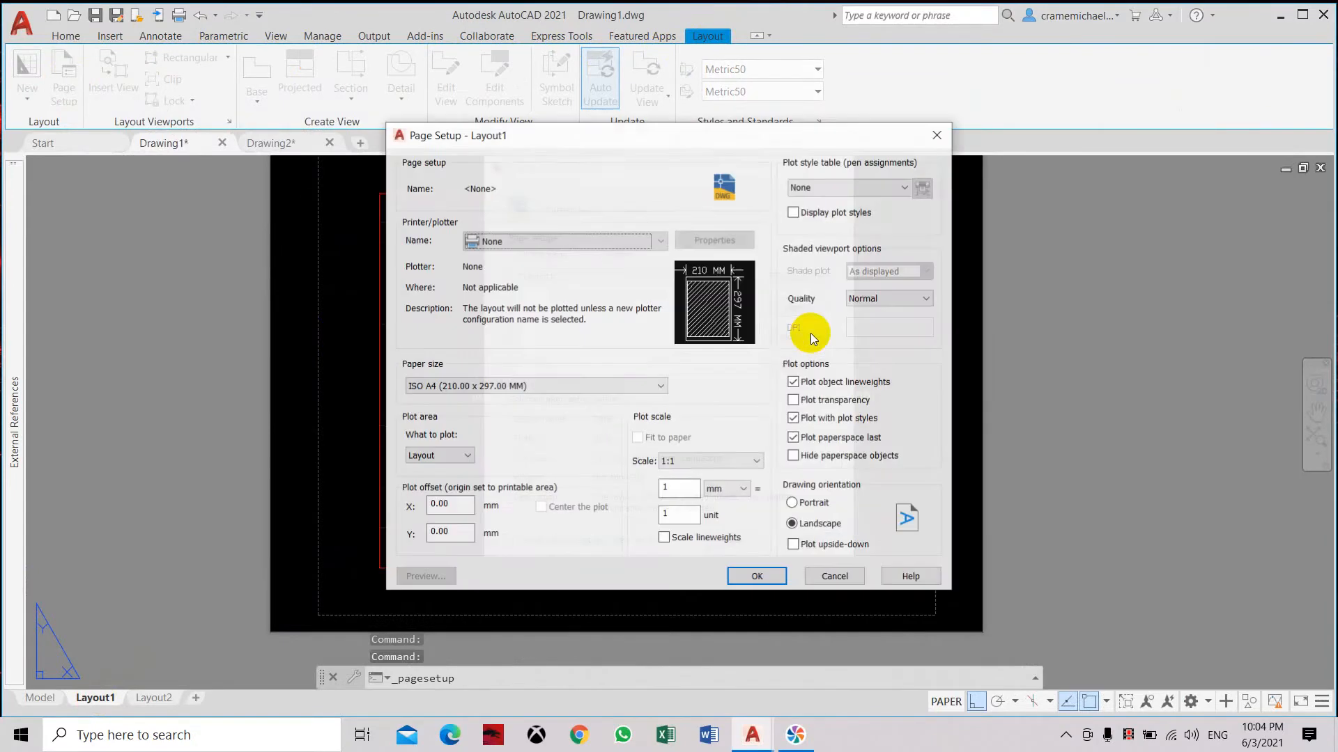
- Set the page setup's plotter to DWG To PDF.pc3 and its plot style table to acad.ctb
left_click(590, 245)
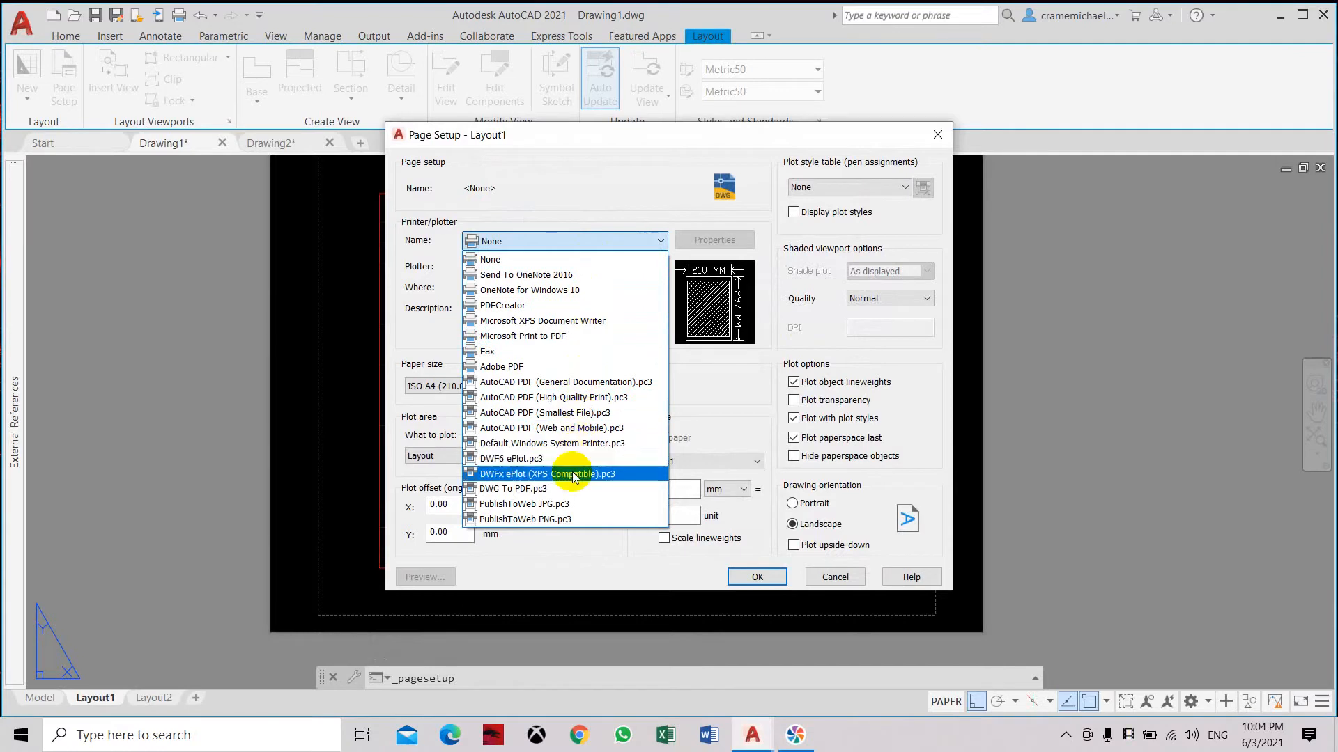
left_click(569, 491)
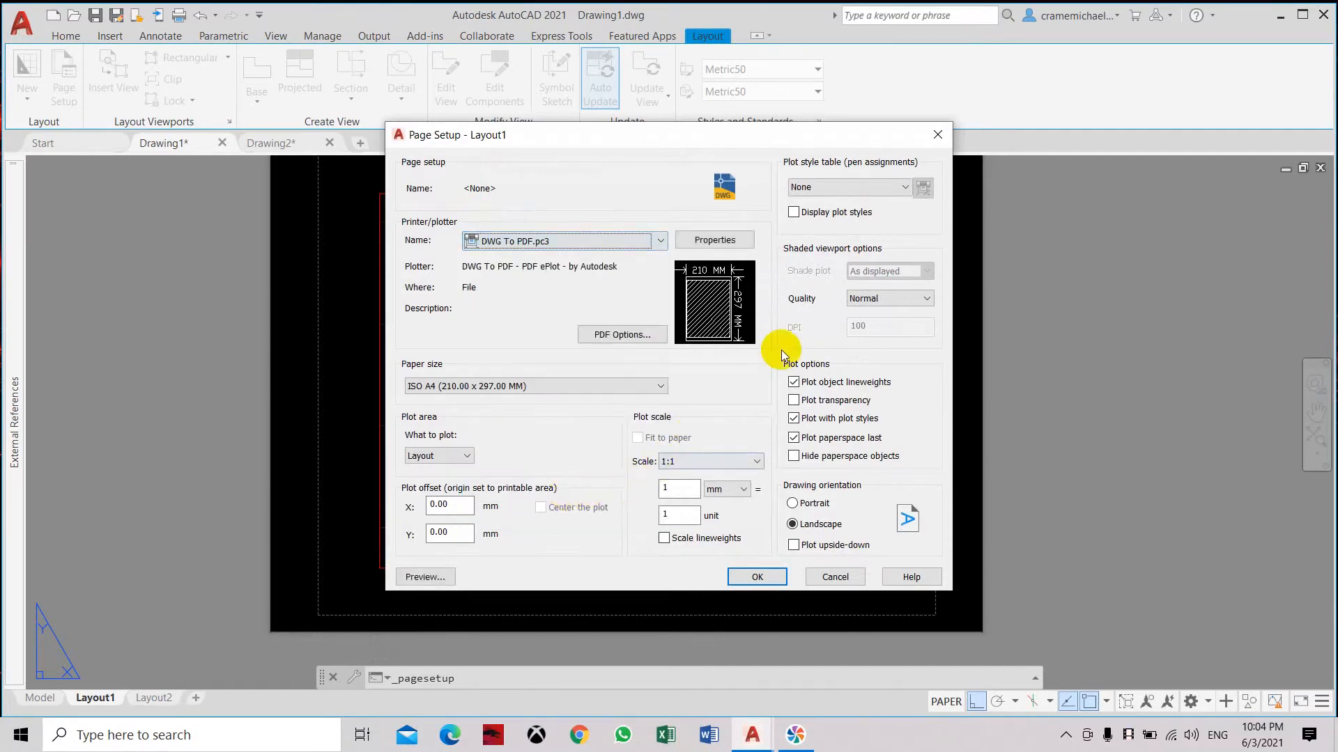
left_click(836, 187)
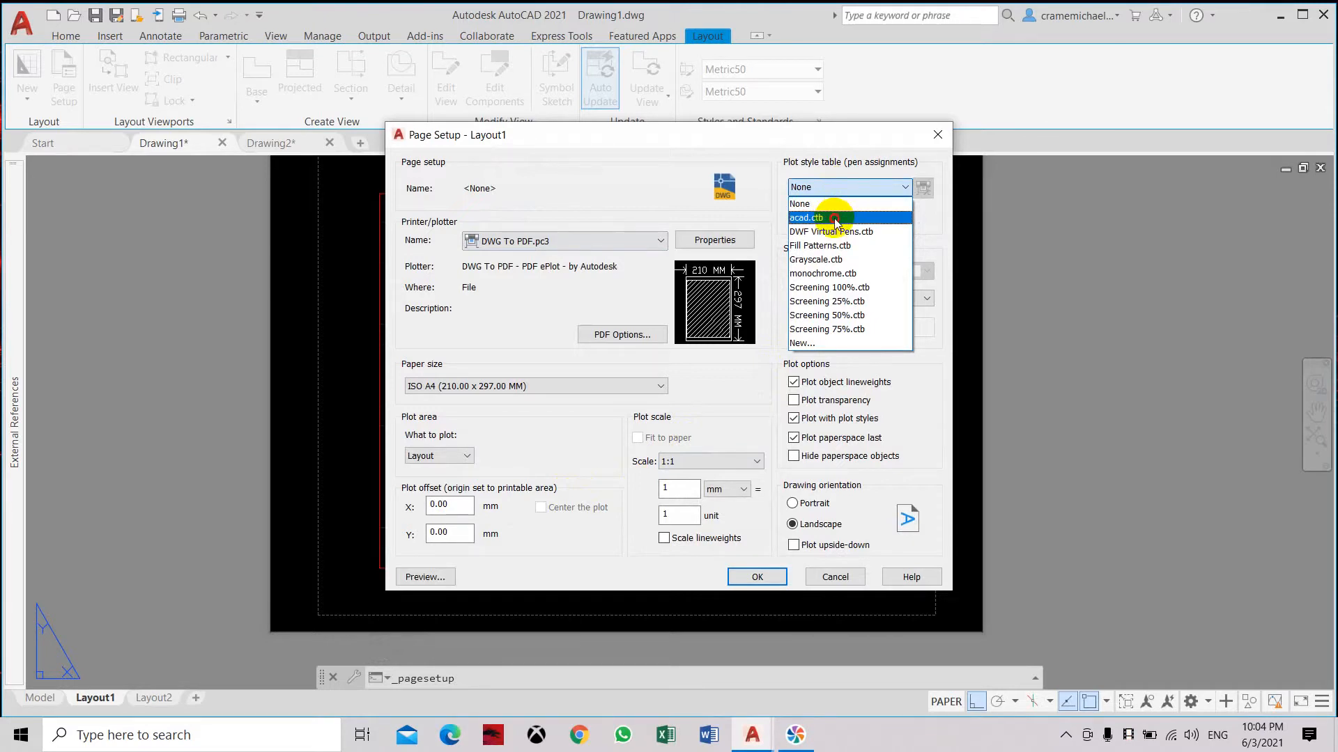
left_click(835, 219)
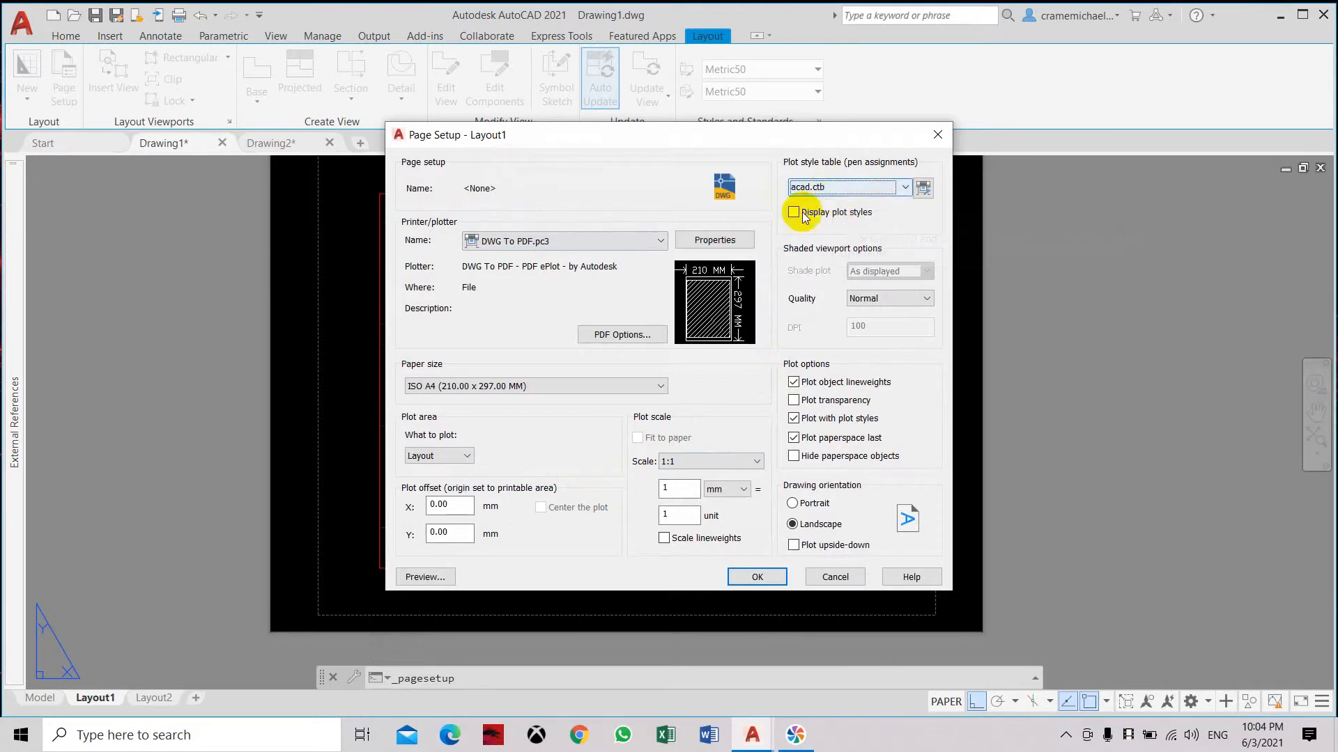
- Set the paper size to ISO A1 (841.00 x 594.00 MM) and accept the Layout1 page setup
left_click(625, 388)
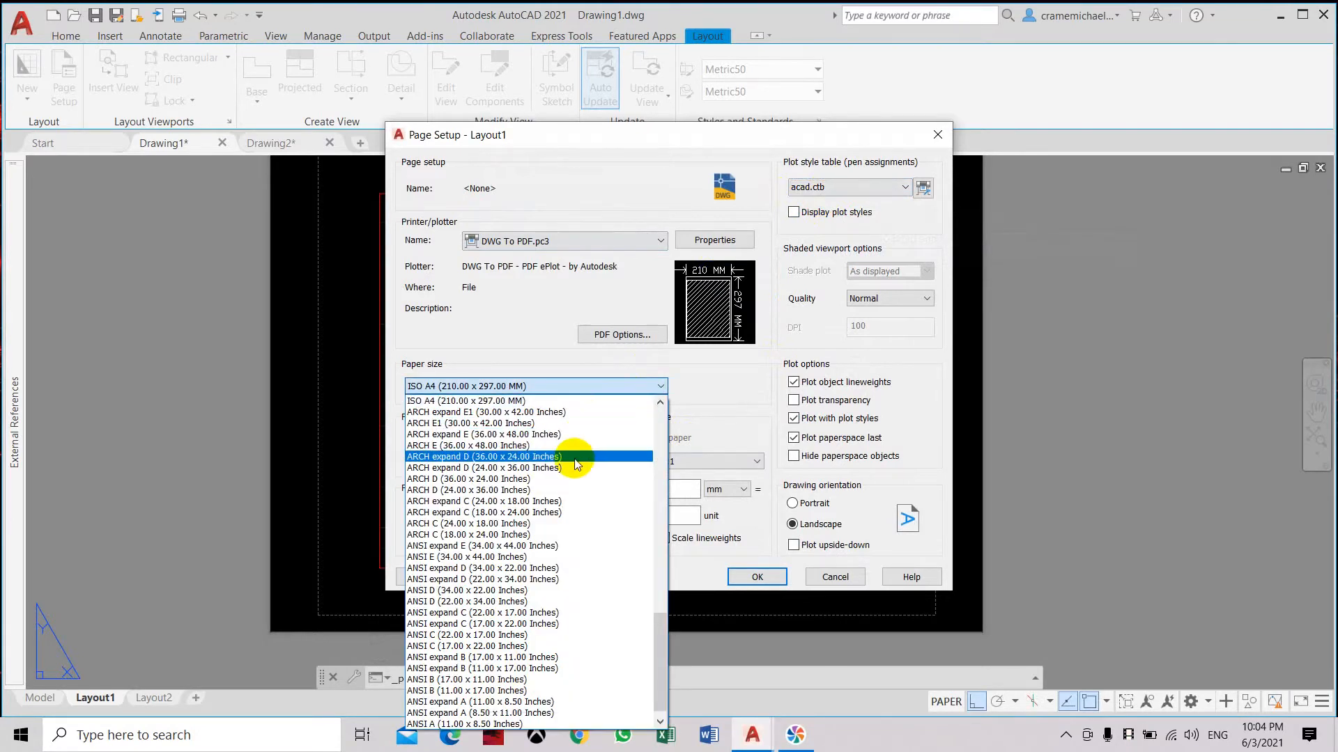
scroll(545, 564, "up", 2)
scroll(545, 507, "up", 4)
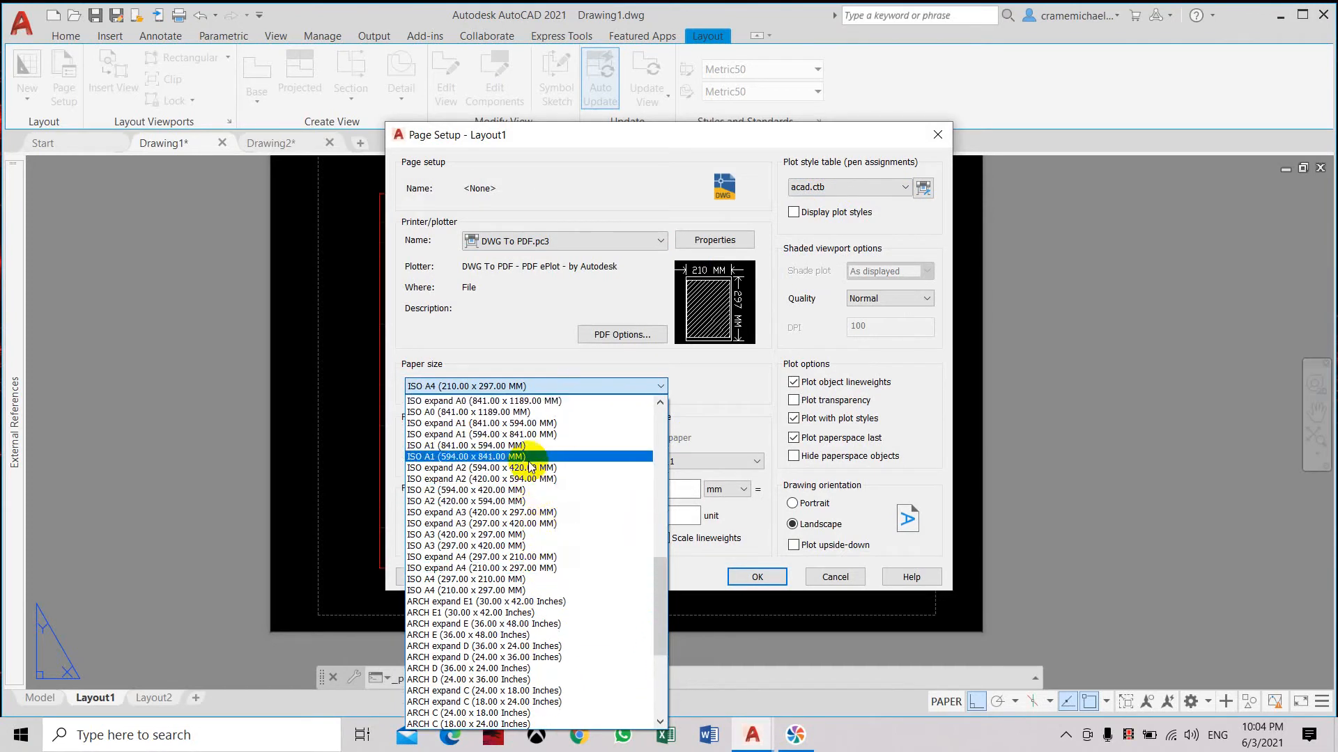
left_click(533, 446)
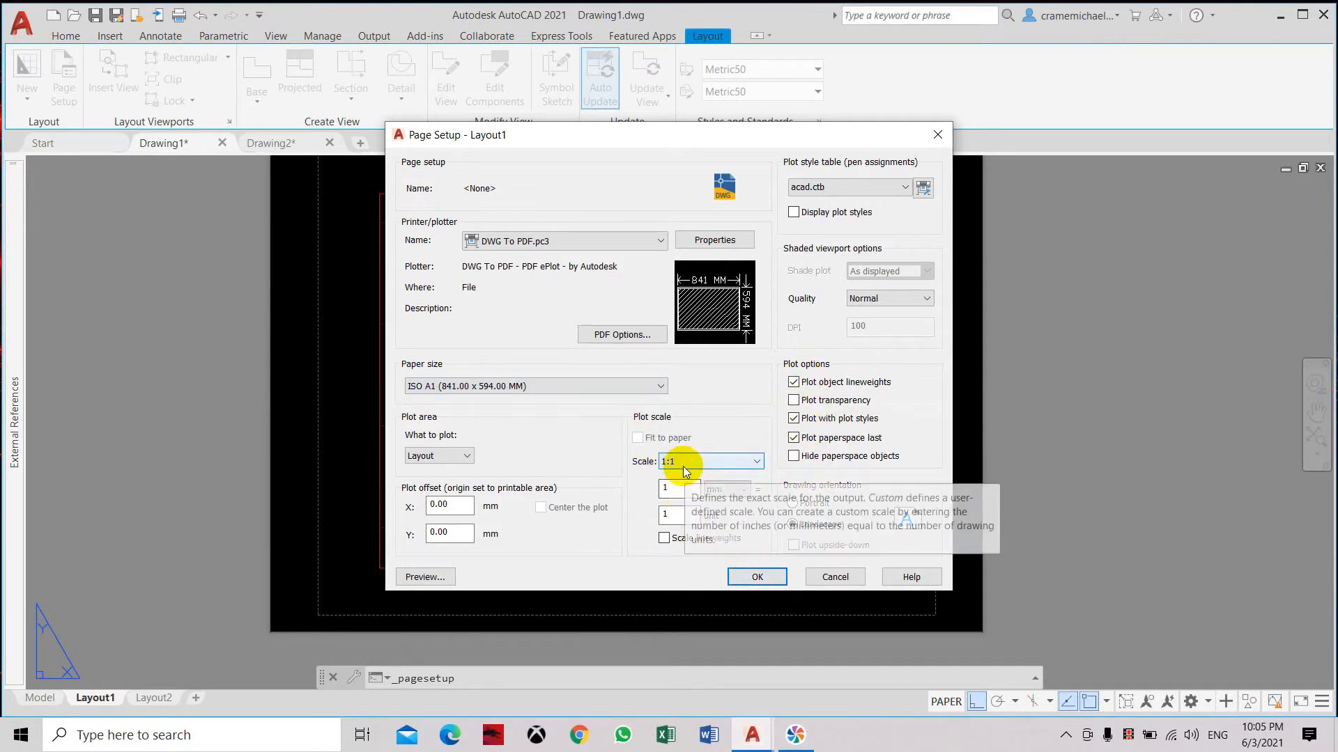
left_click(742, 574)
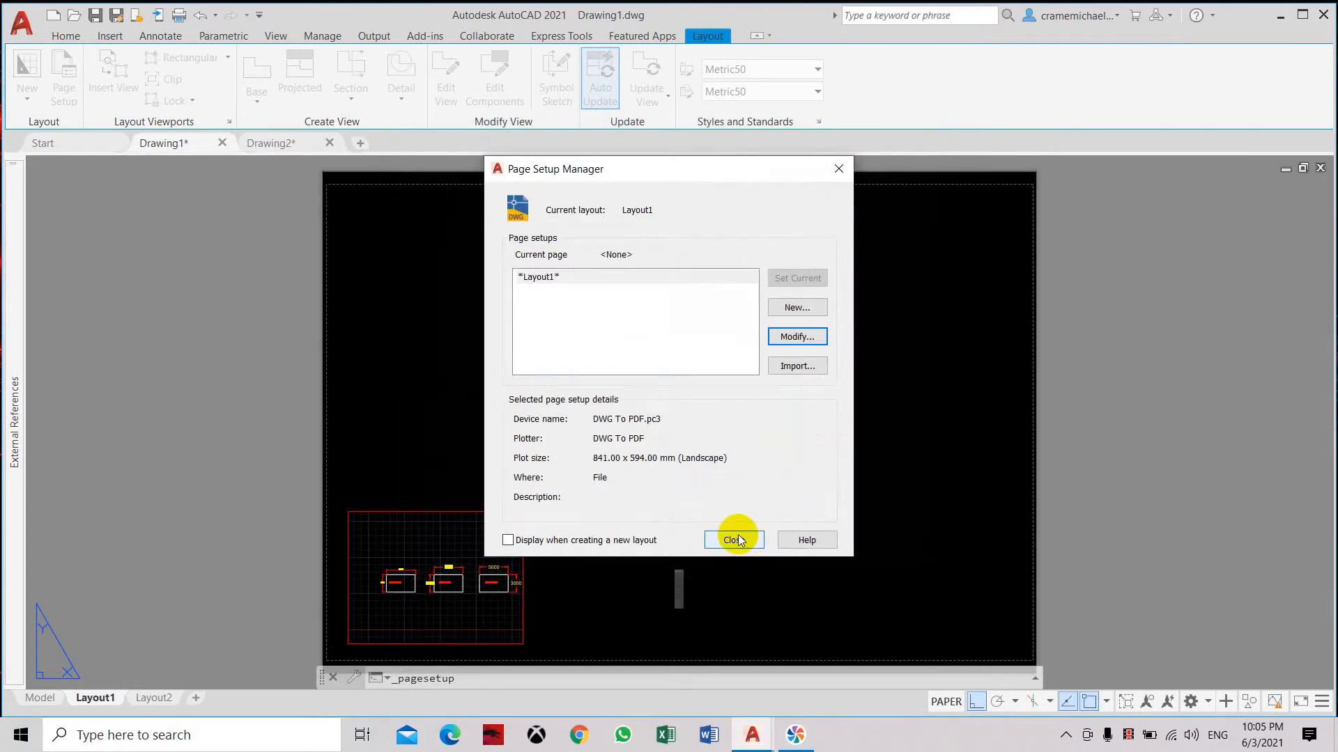
left_click(736, 540)
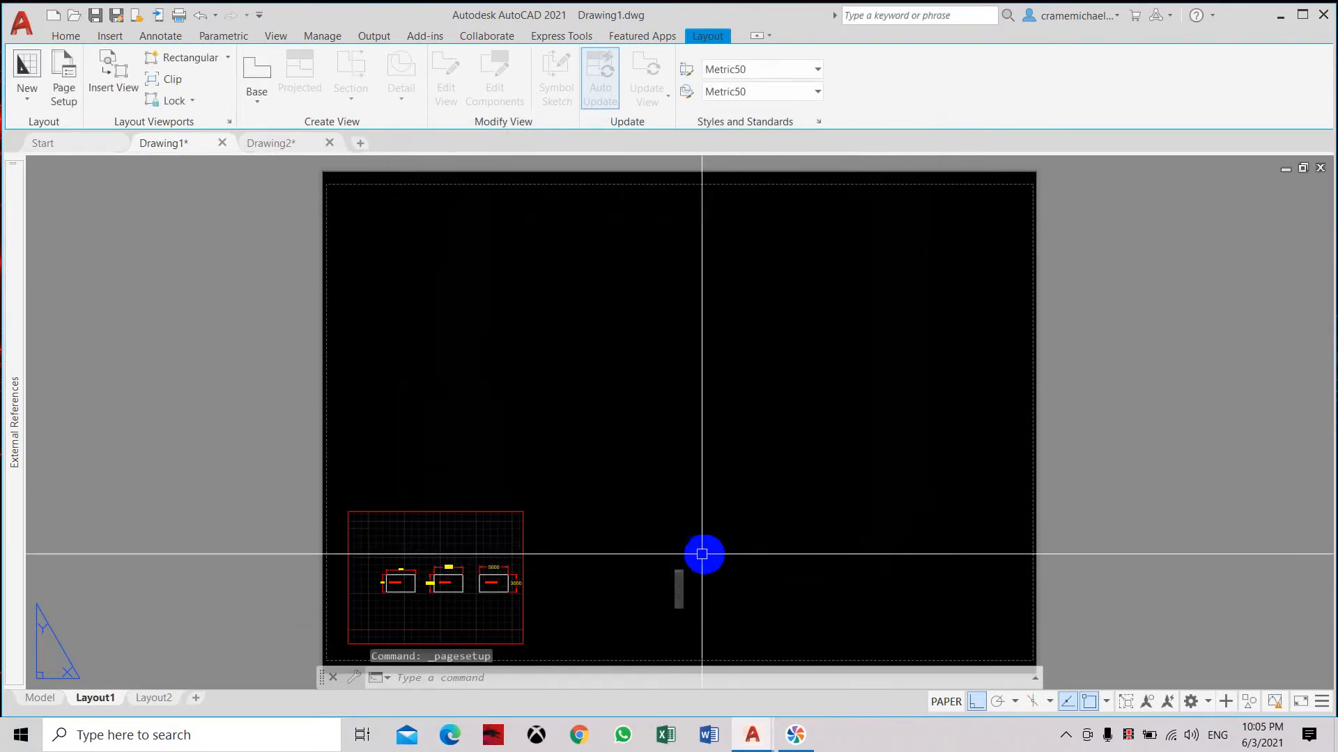
- Erase the existing viewport from the lower-left area of the sheet
scroll(520, 358, "down", 4)
scroll(523, 355, "up", 2)
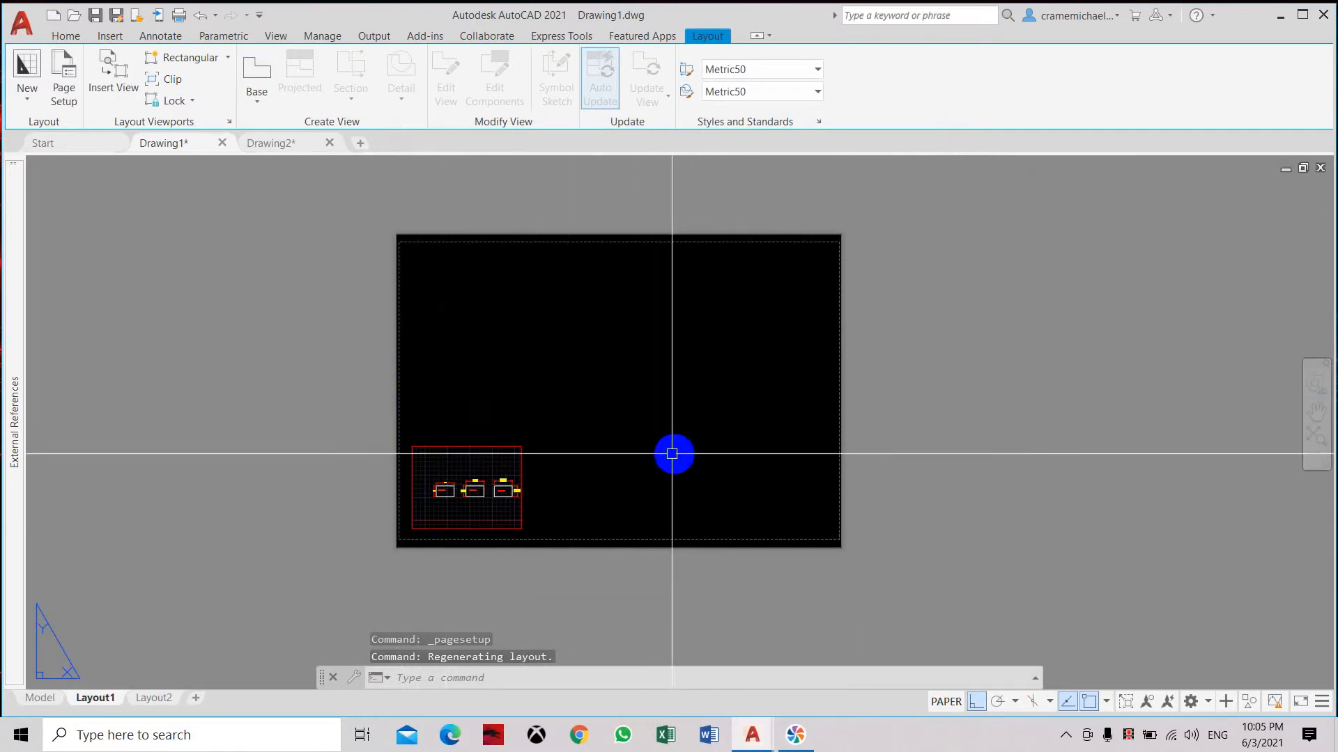
type("e")
key("Return")
left_click(537, 432)
left_click(504, 470)
key("Return")
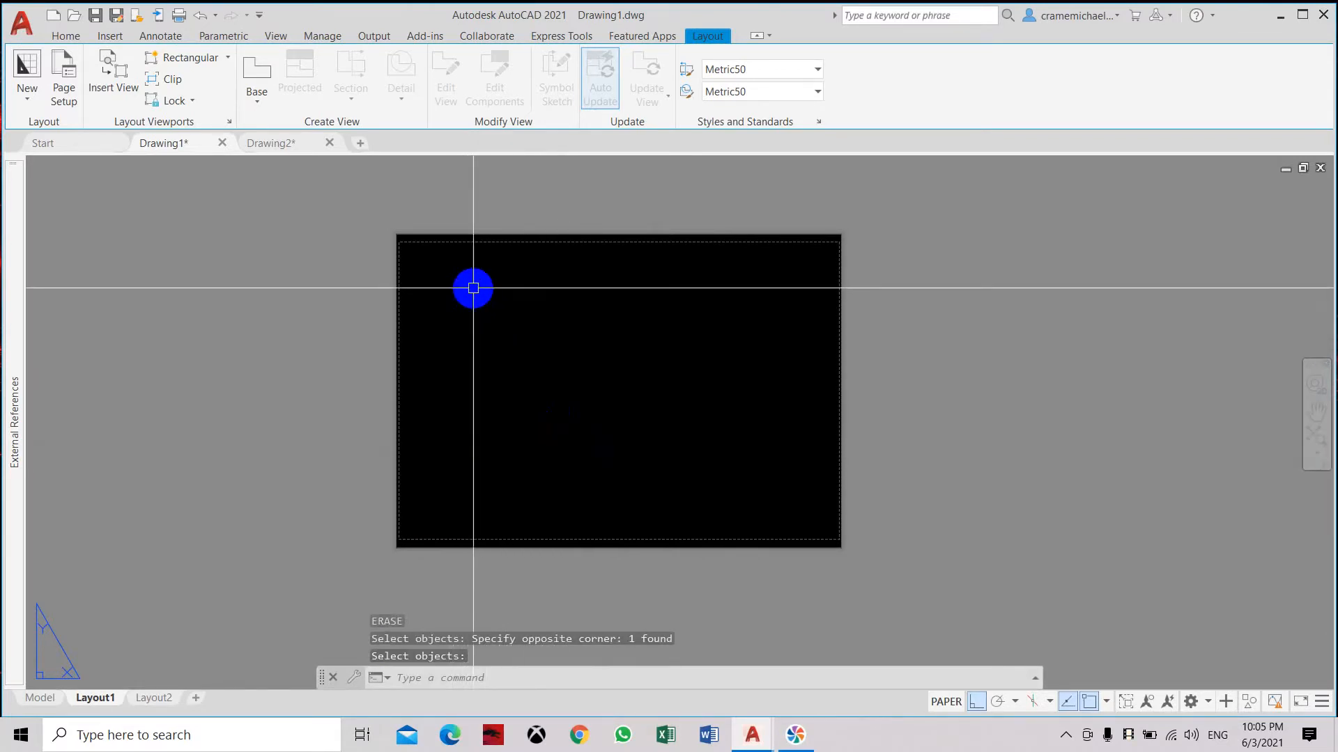
- Create a rectangular viewport about 314 wide and 171 high in the upper-left area of the sheet with MVIEW
scroll(473, 288, "up", 2)
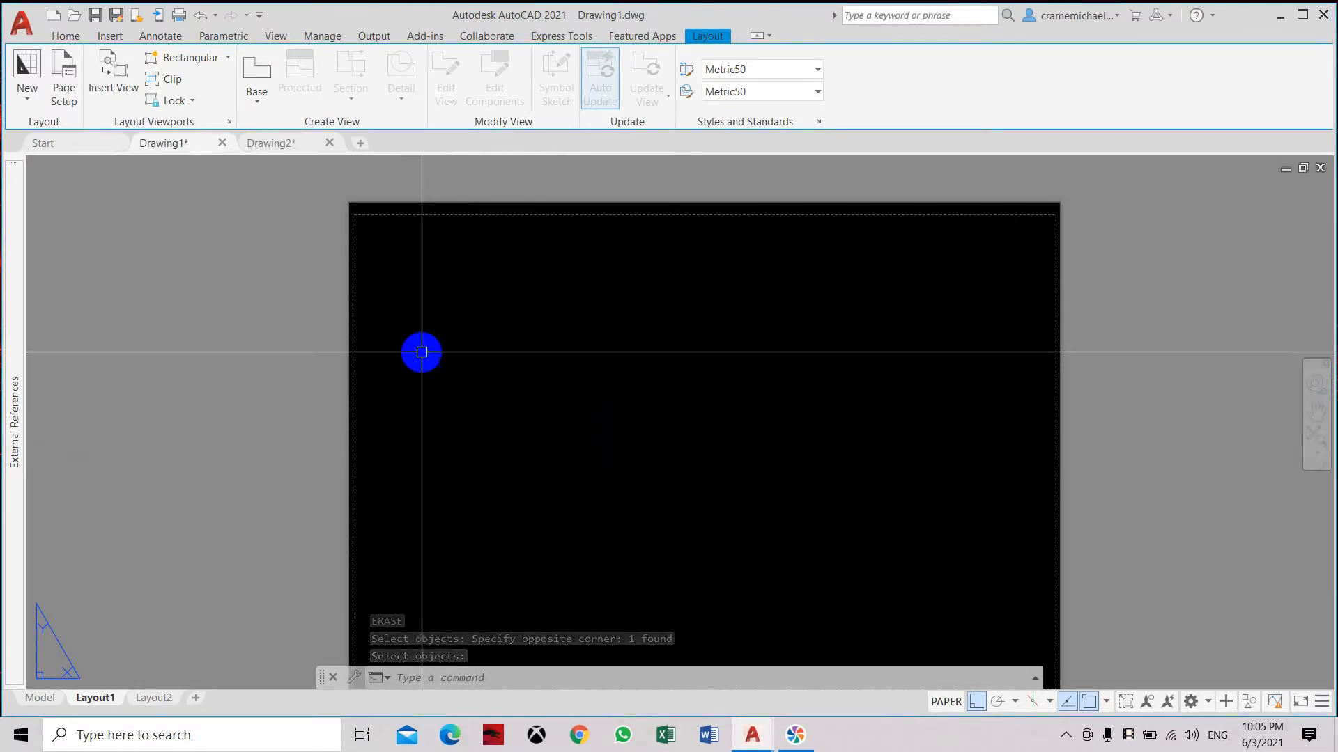
middle_click_drag(422, 352, 427, 301)
scroll(428, 300, "down", 2)
scroll(430, 298, "up", 2)
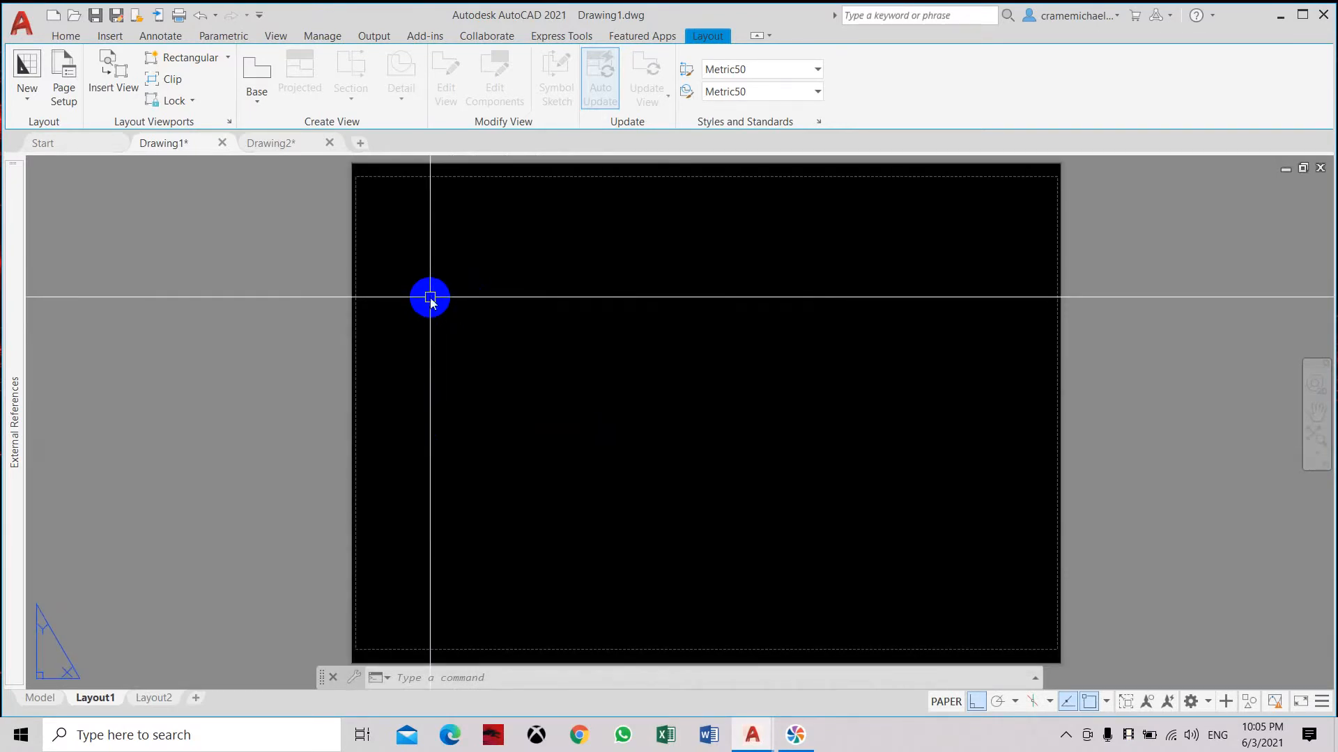
key("Return")
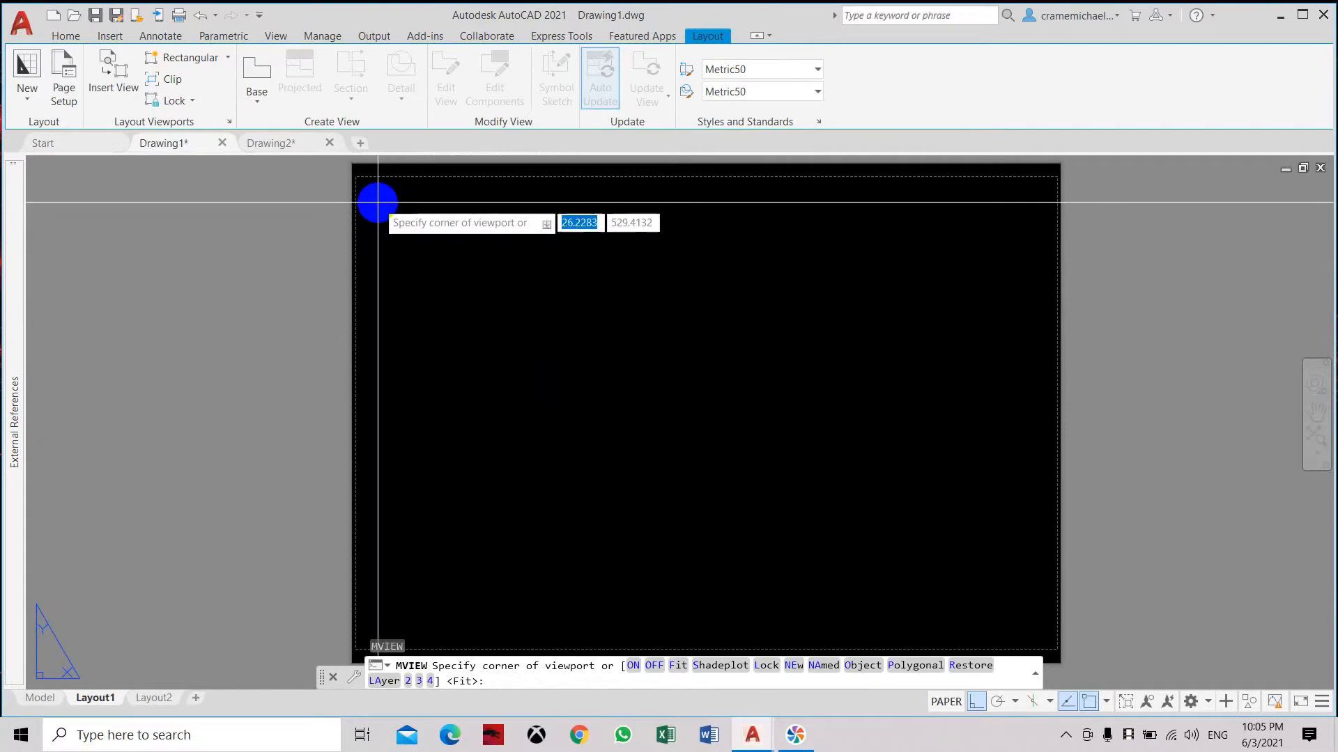
left_click(377, 200)
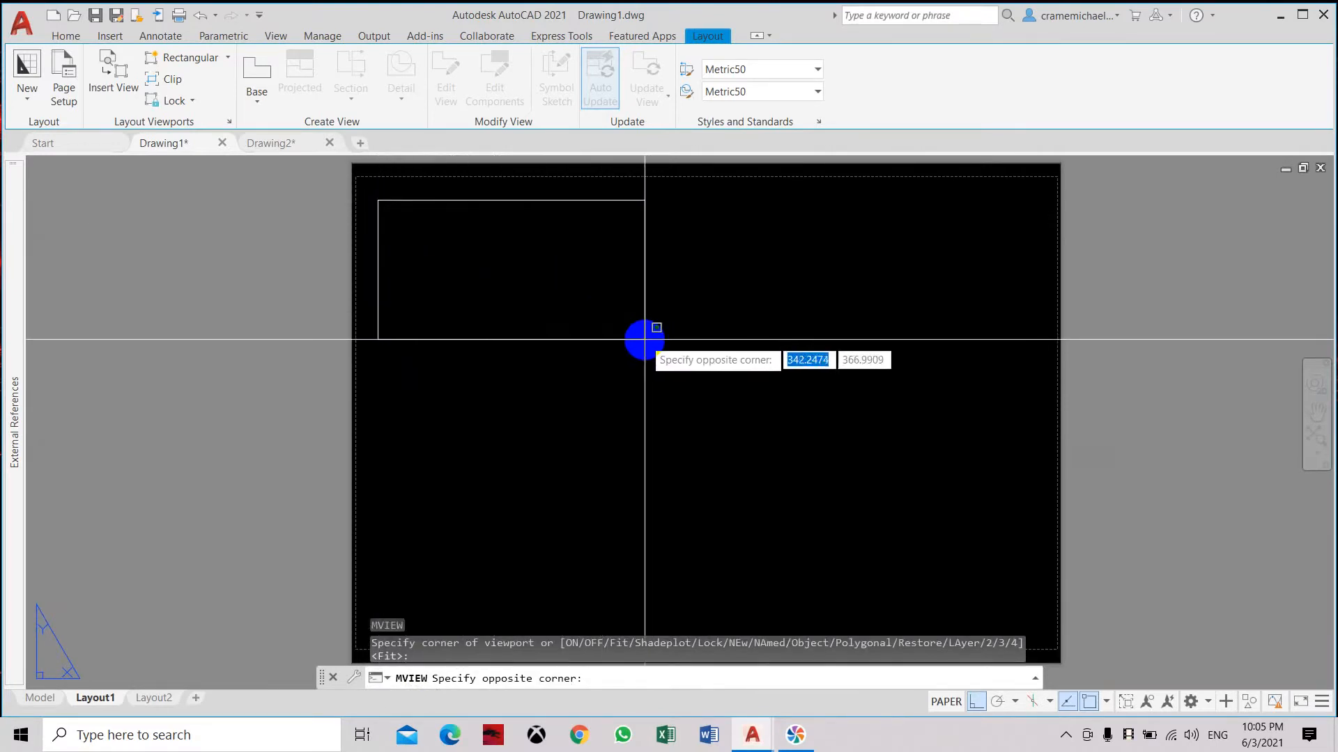
left_click(642, 344)
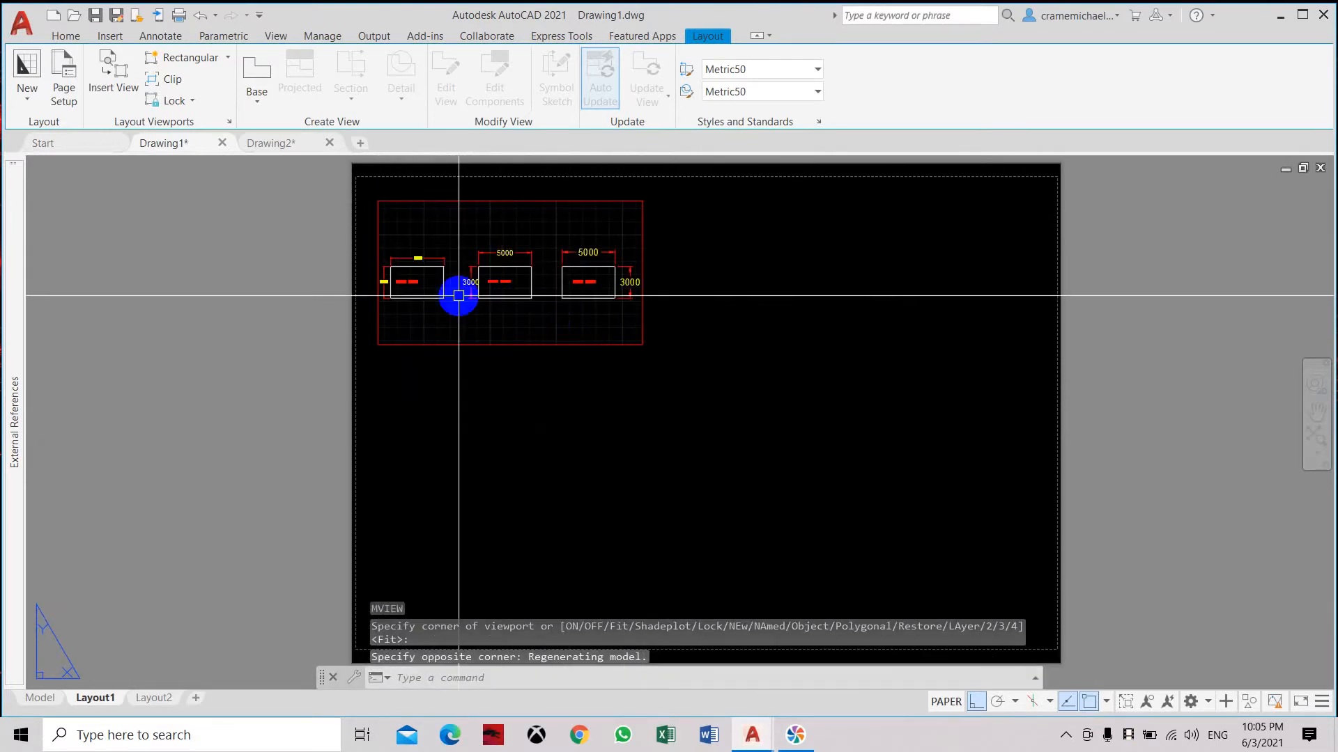
- Shift the model inside the viewport so the SCALE 1:100 rectangle sits near its middle, and return to paper space
double_click(458, 295)
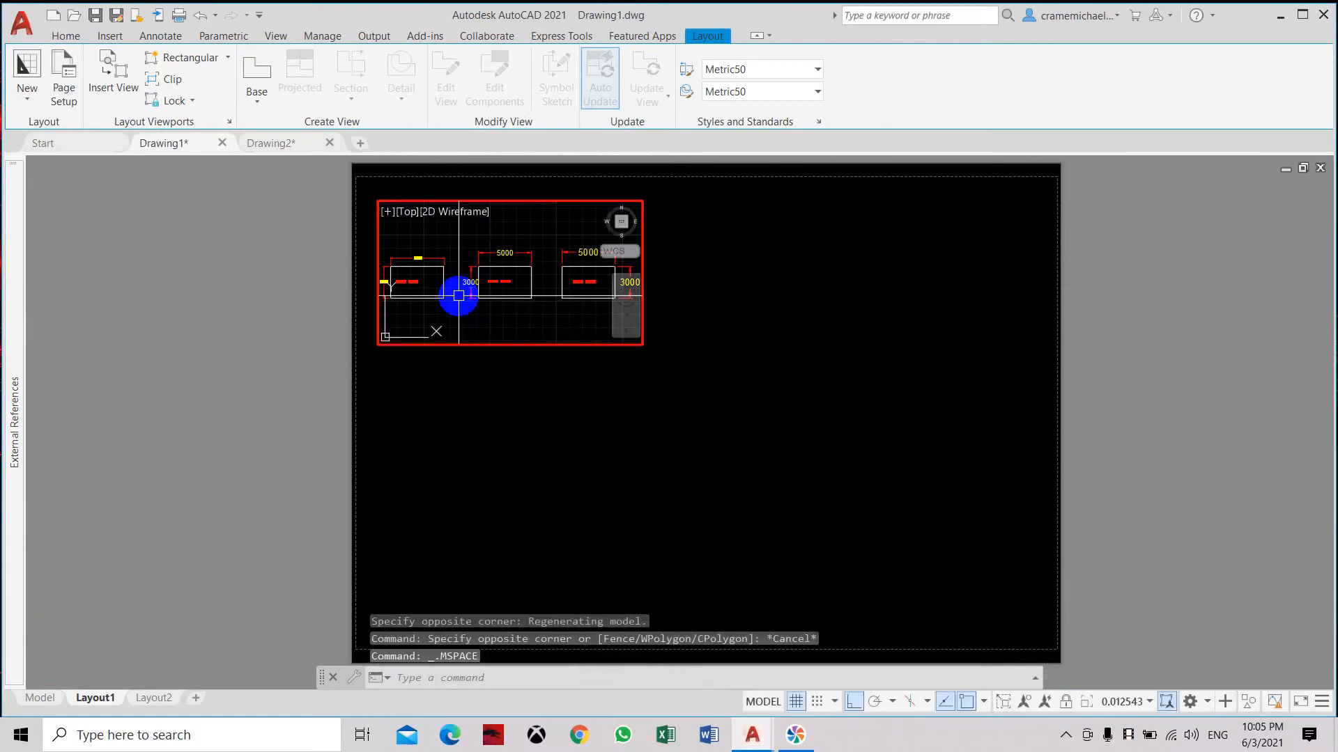
middle_click_drag(459, 292, 542, 287)
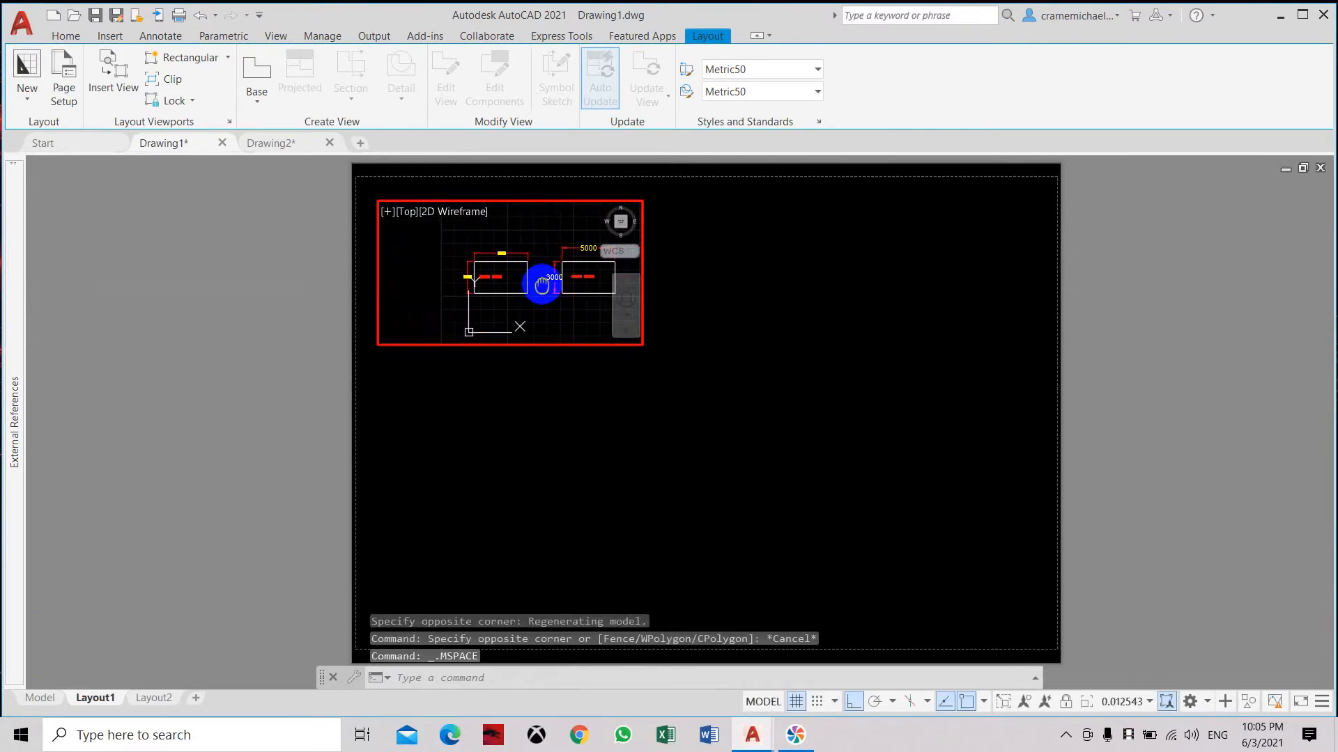
double_click(675, 307)
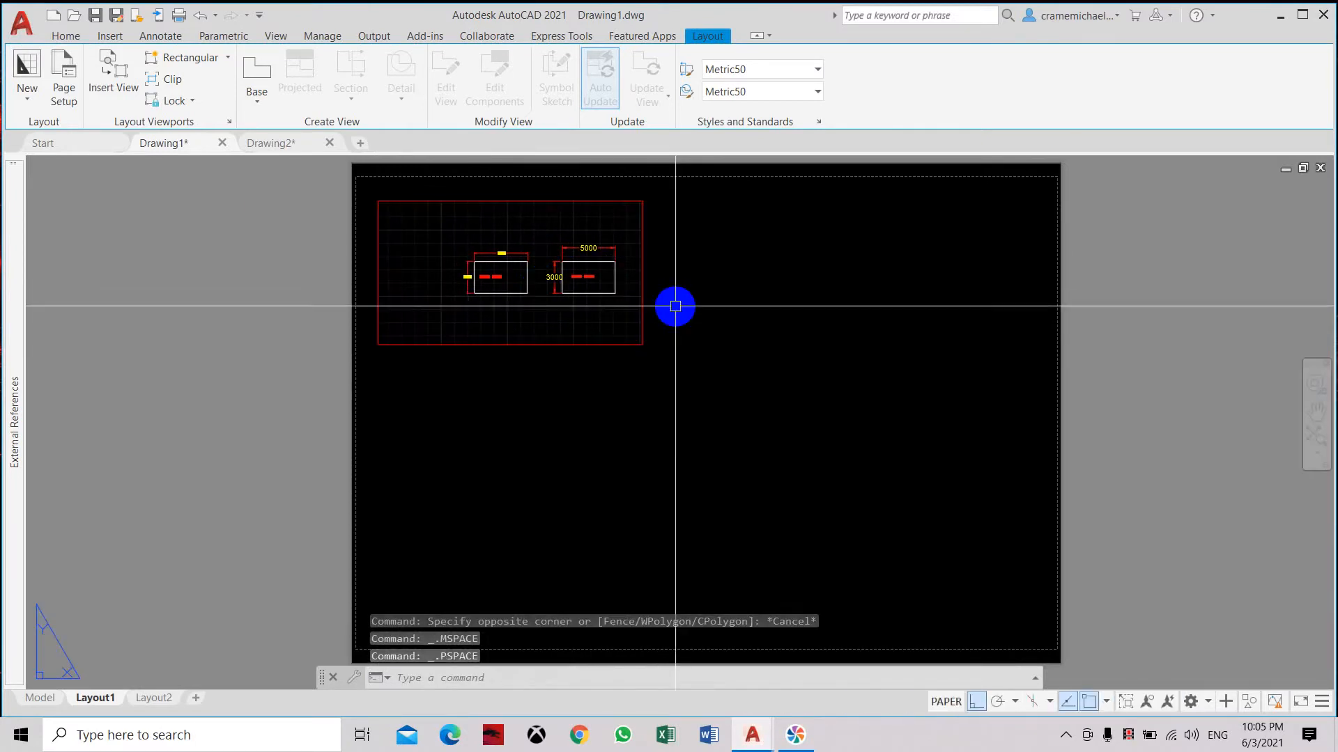
- Set the viewport's standard scale to 1:100 in its properties
left_click(660, 305)
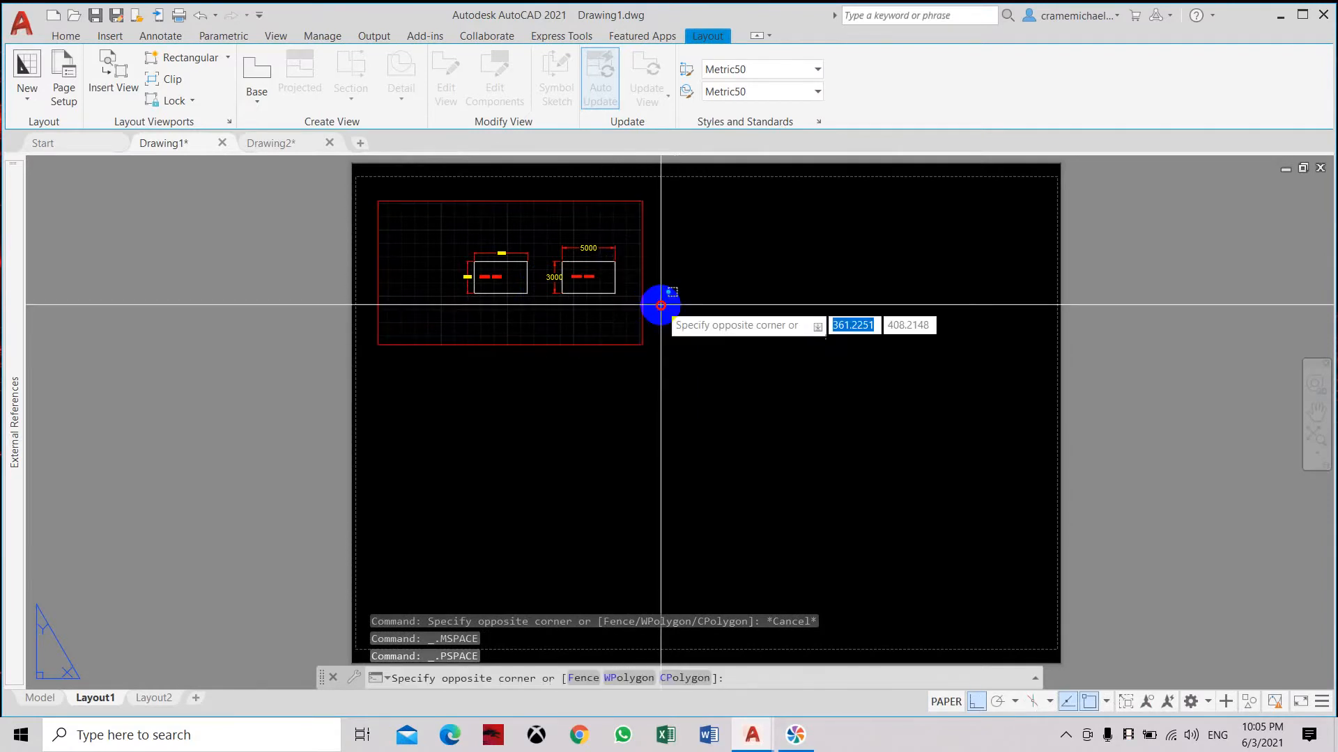
left_click(629, 340)
right_click(638, 341)
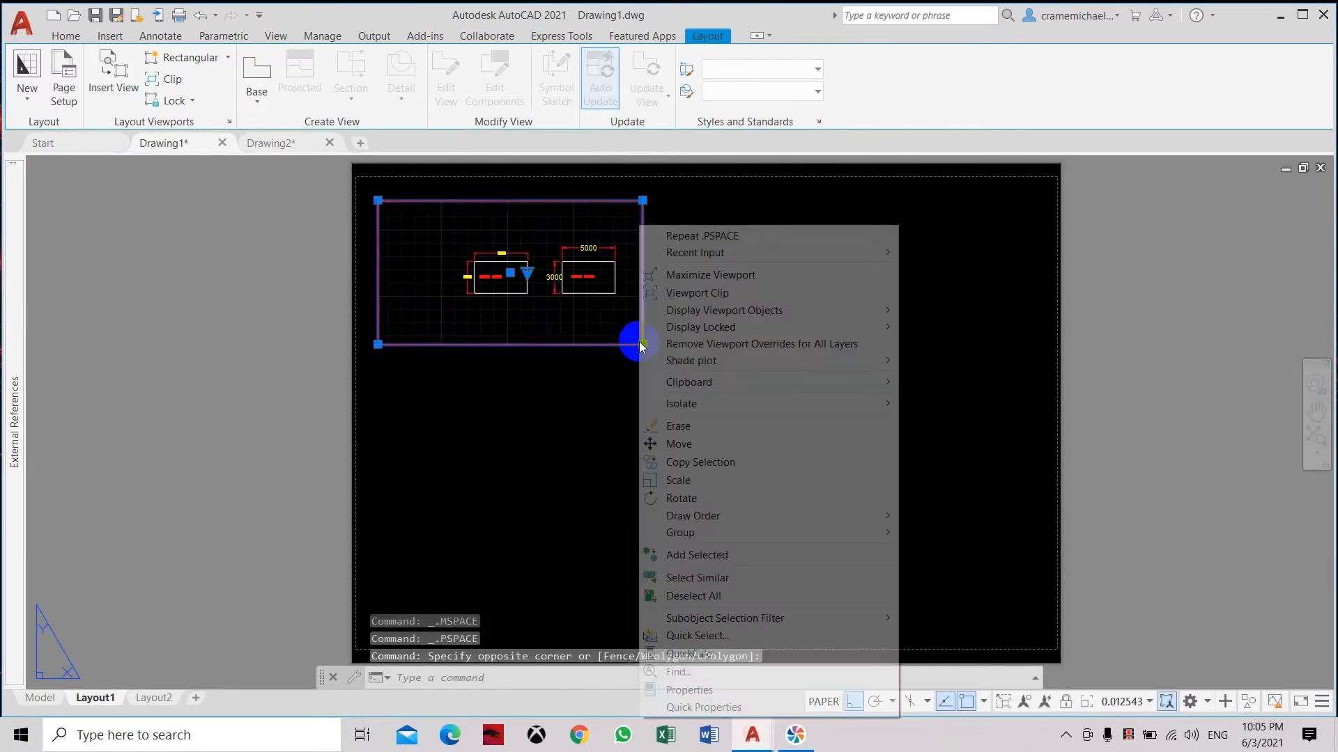
left_click(739, 689)
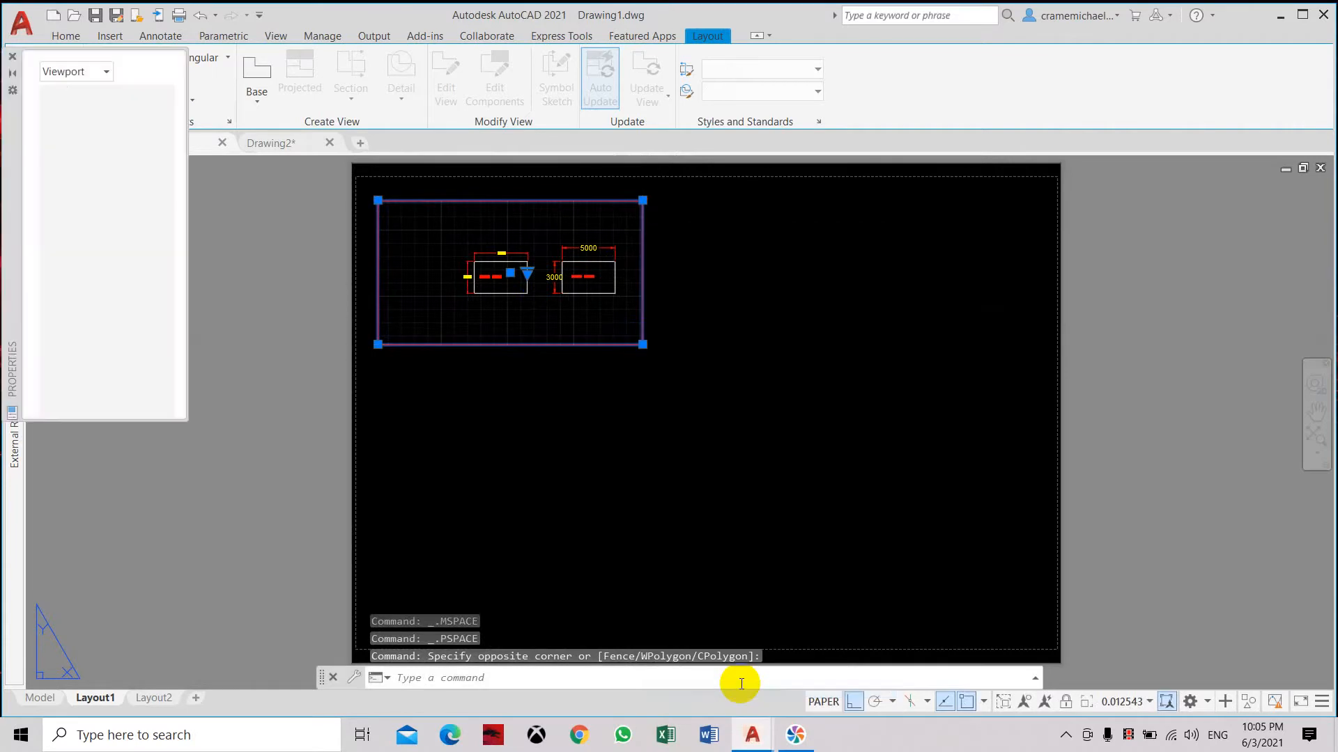
scroll(68, 323, "down", 3)
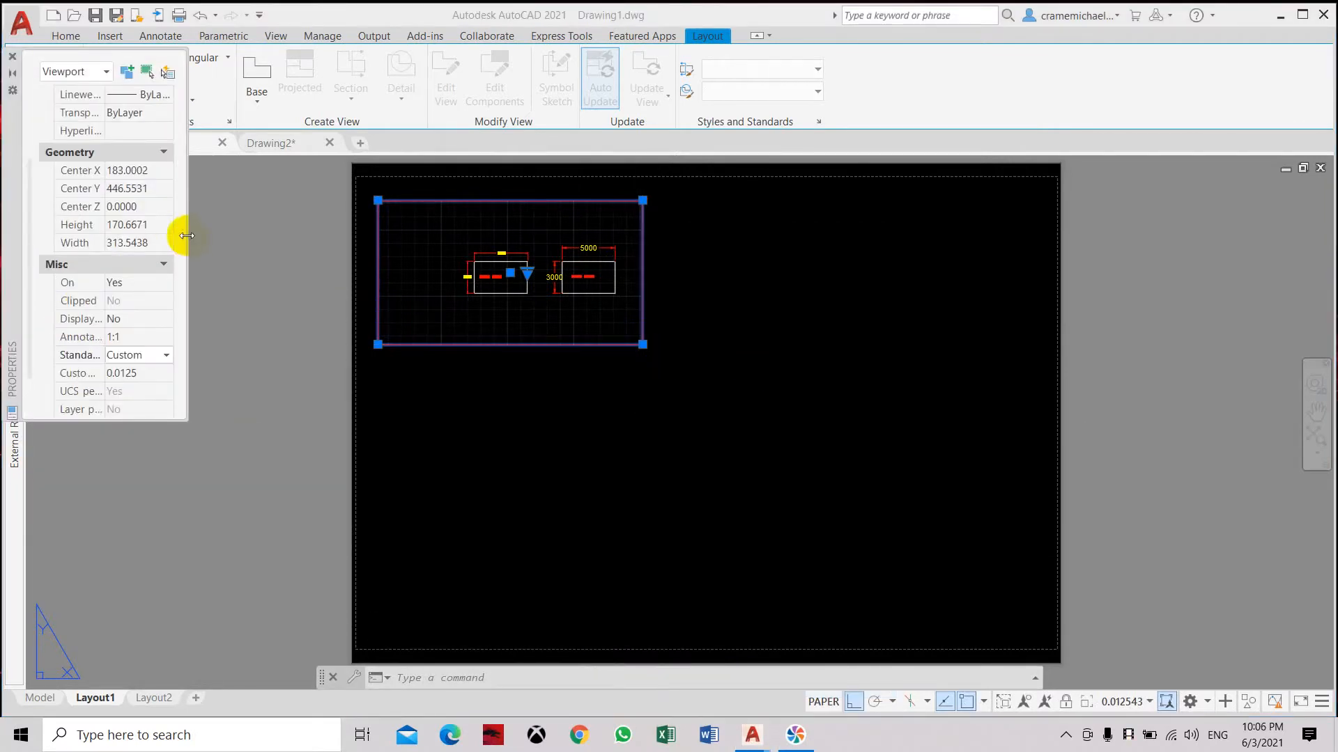
left_click_drag(184, 234, 297, 251)
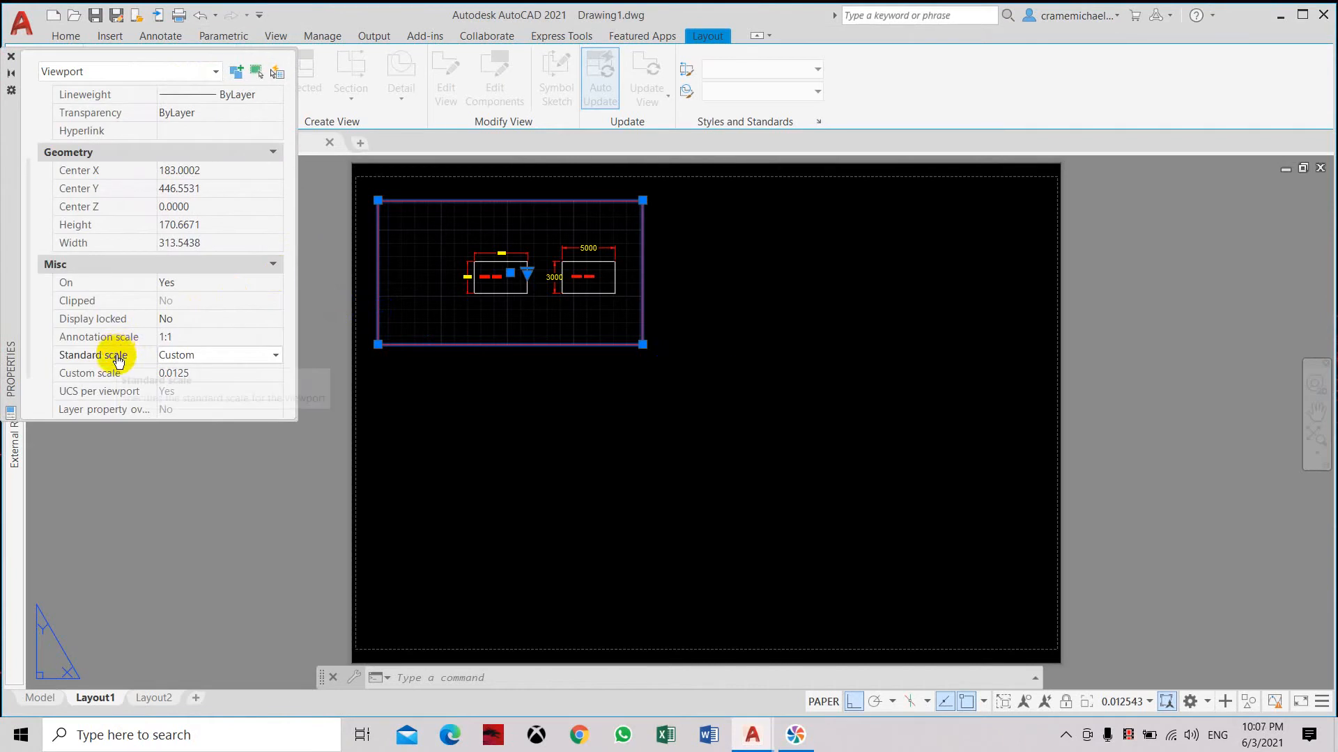
left_click(276, 357)
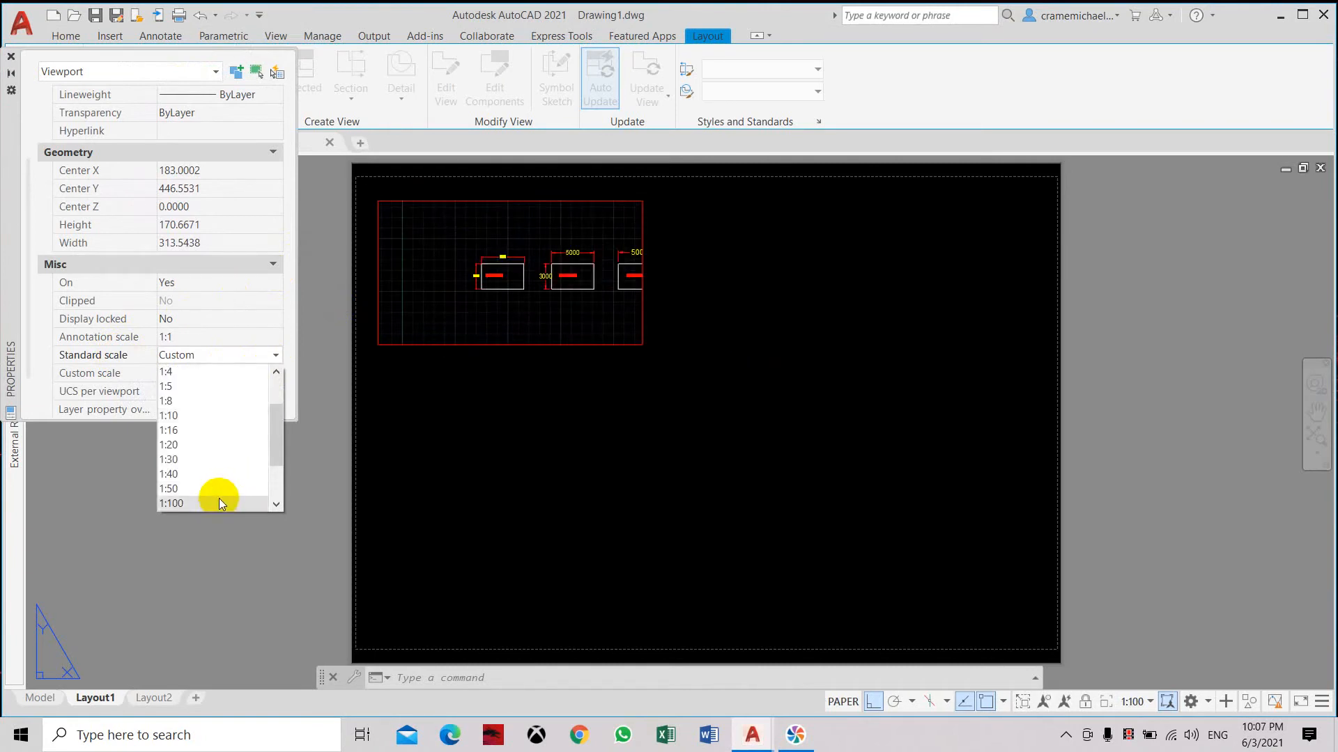
left_click(219, 500)
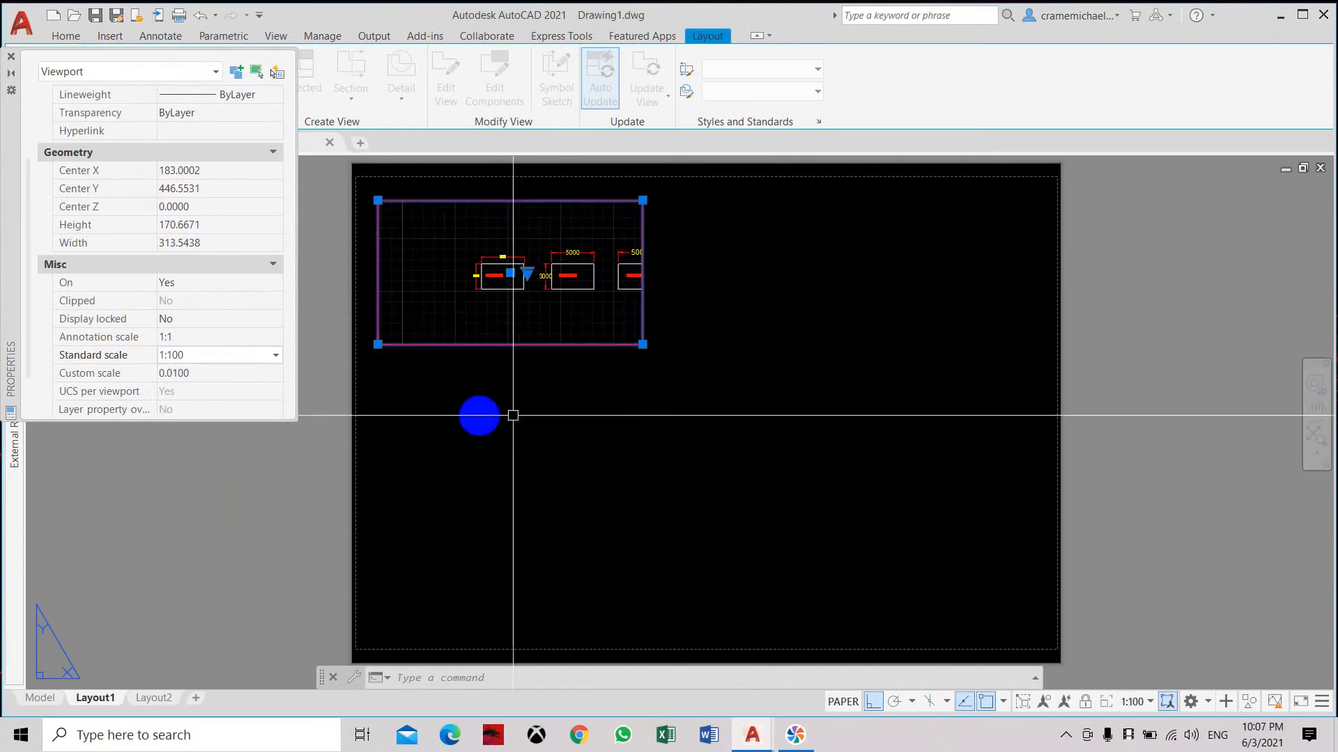
- Stretch the viewport by its lower-right corner to about 192 wide and 205 high, around the first rectangle
left_click(640, 348)
left_click(652, 375)
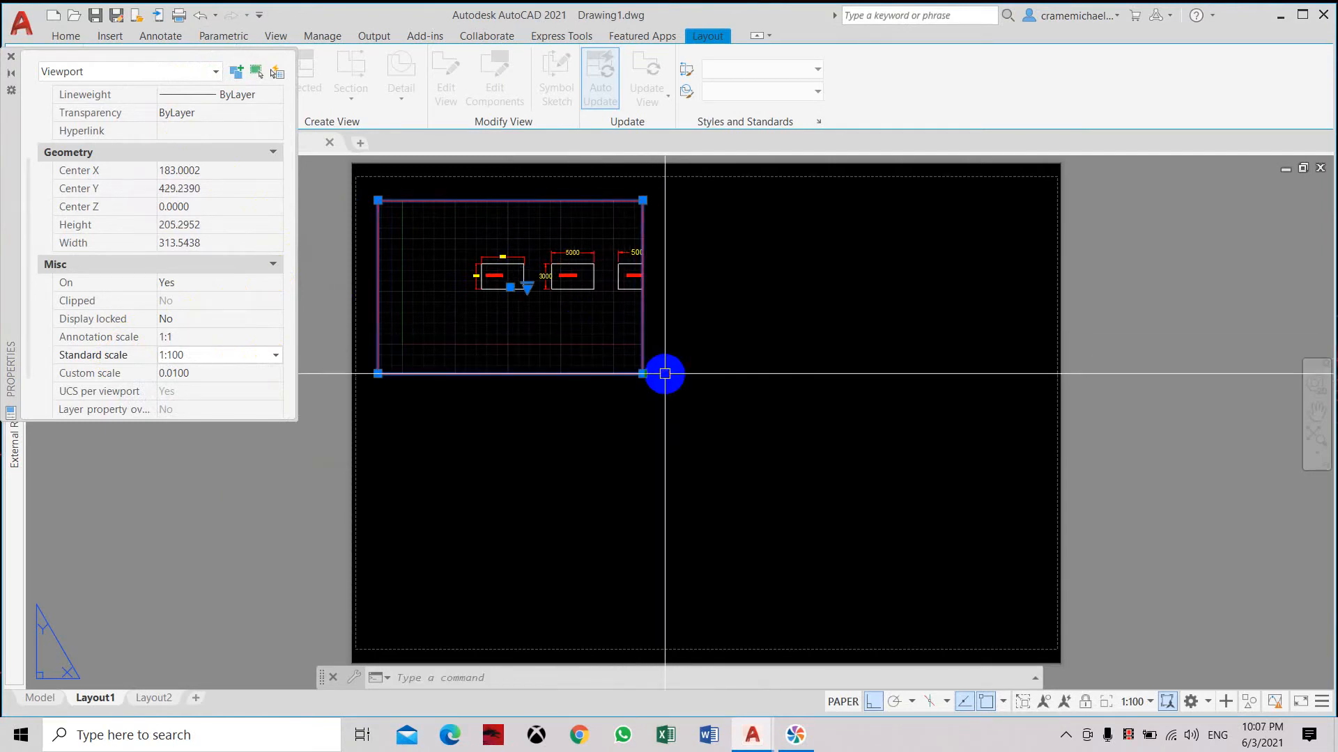
left_click(642, 374)
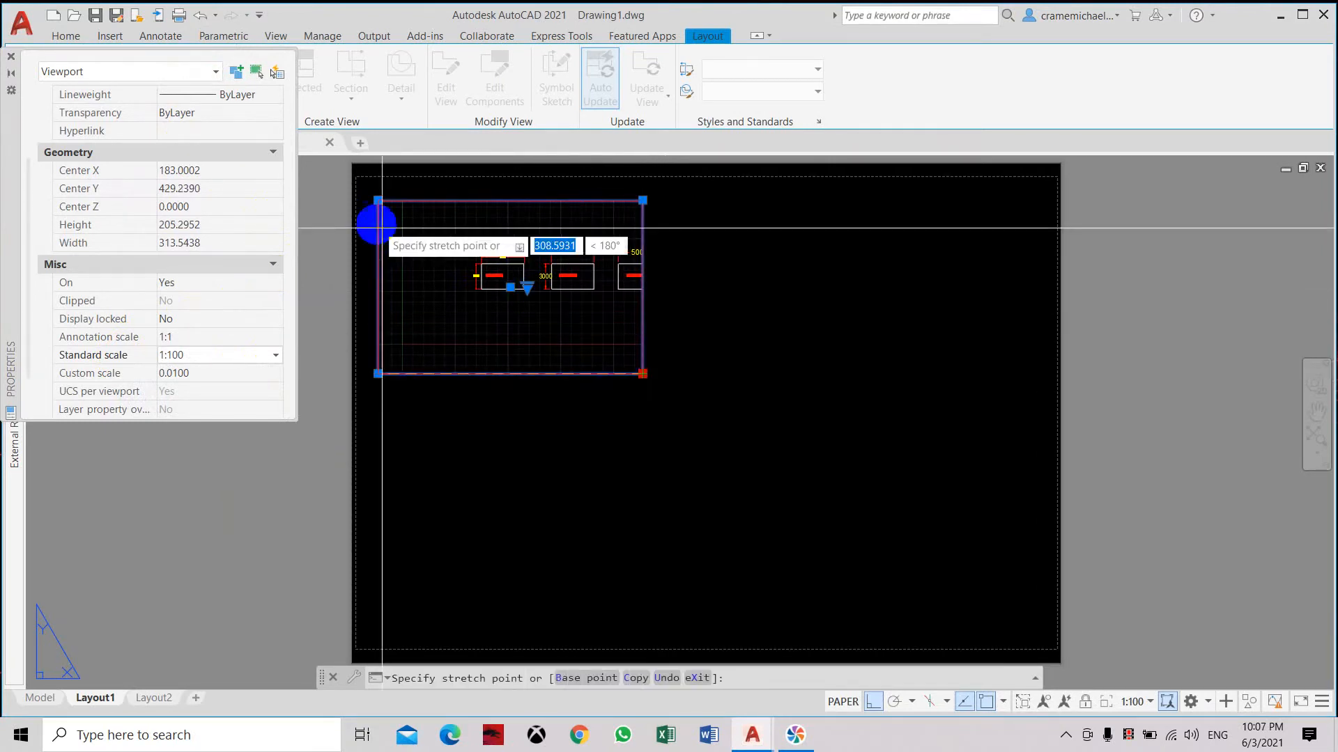
left_click(540, 310)
- Stretch the 1:100 viewport by its lower-left corner to reduce its height to about 125
left_click(378, 200)
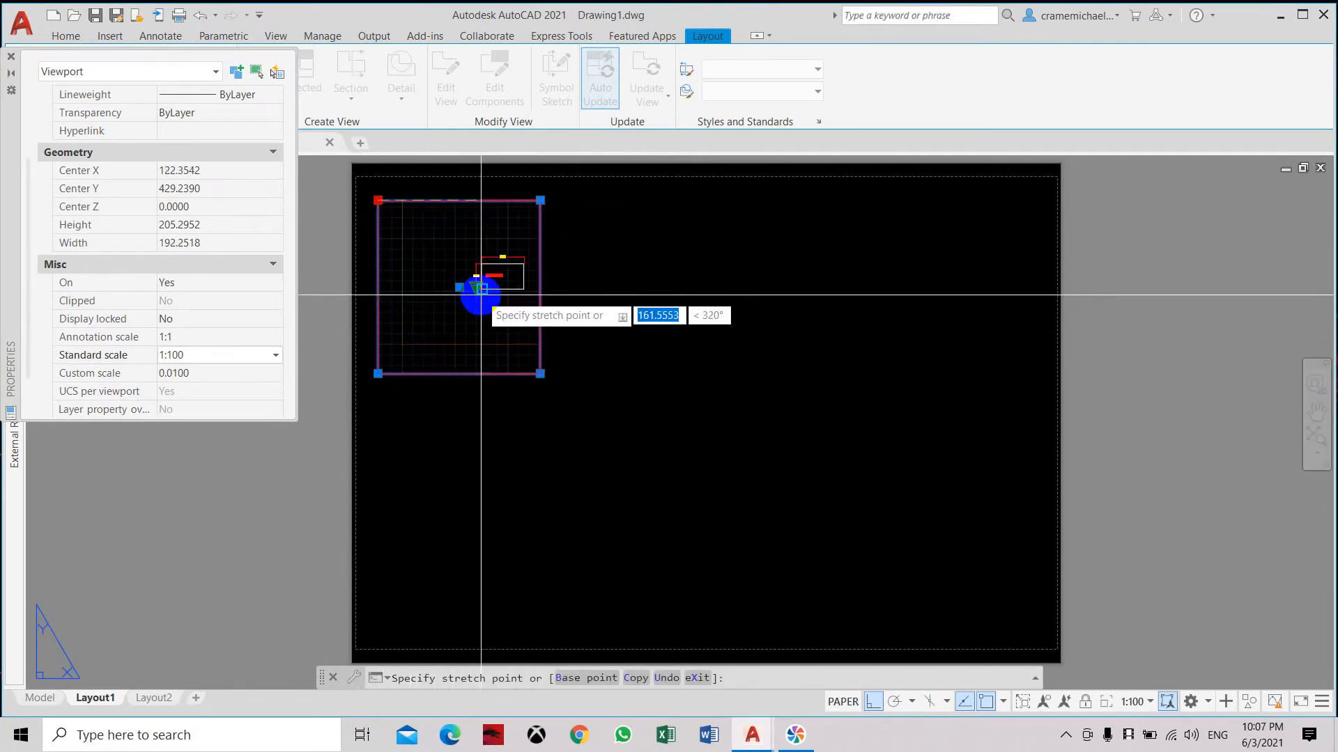
scroll(481, 295, "up", 4)
middle_click_drag(478, 290, 669, 379)
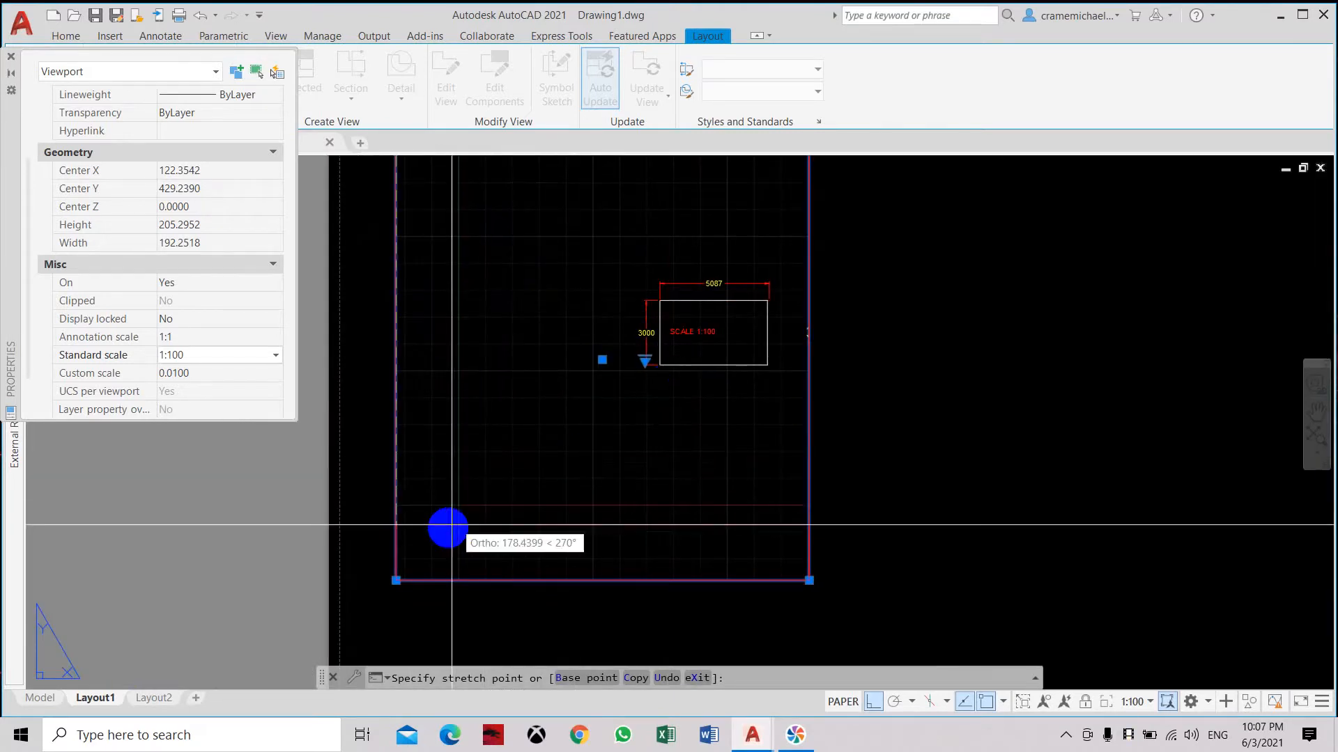
left_click(396, 580)
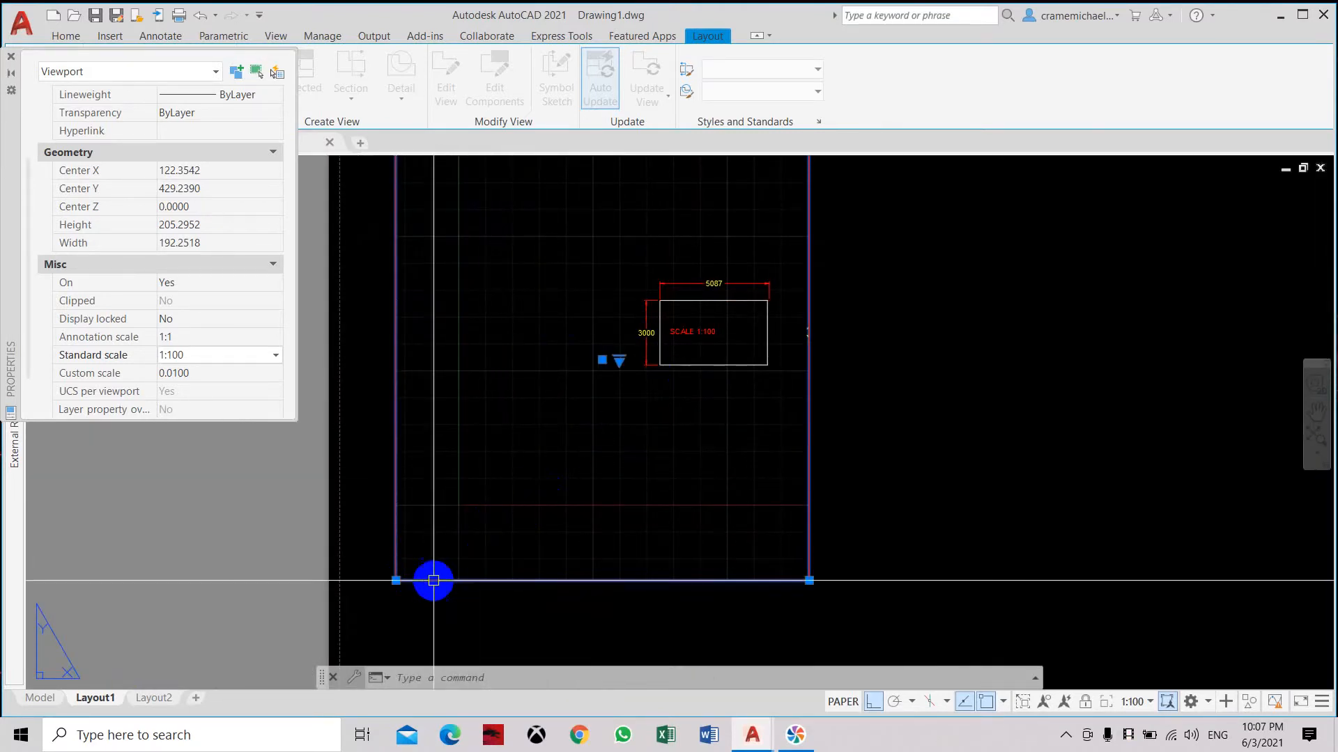
left_click(394, 576)
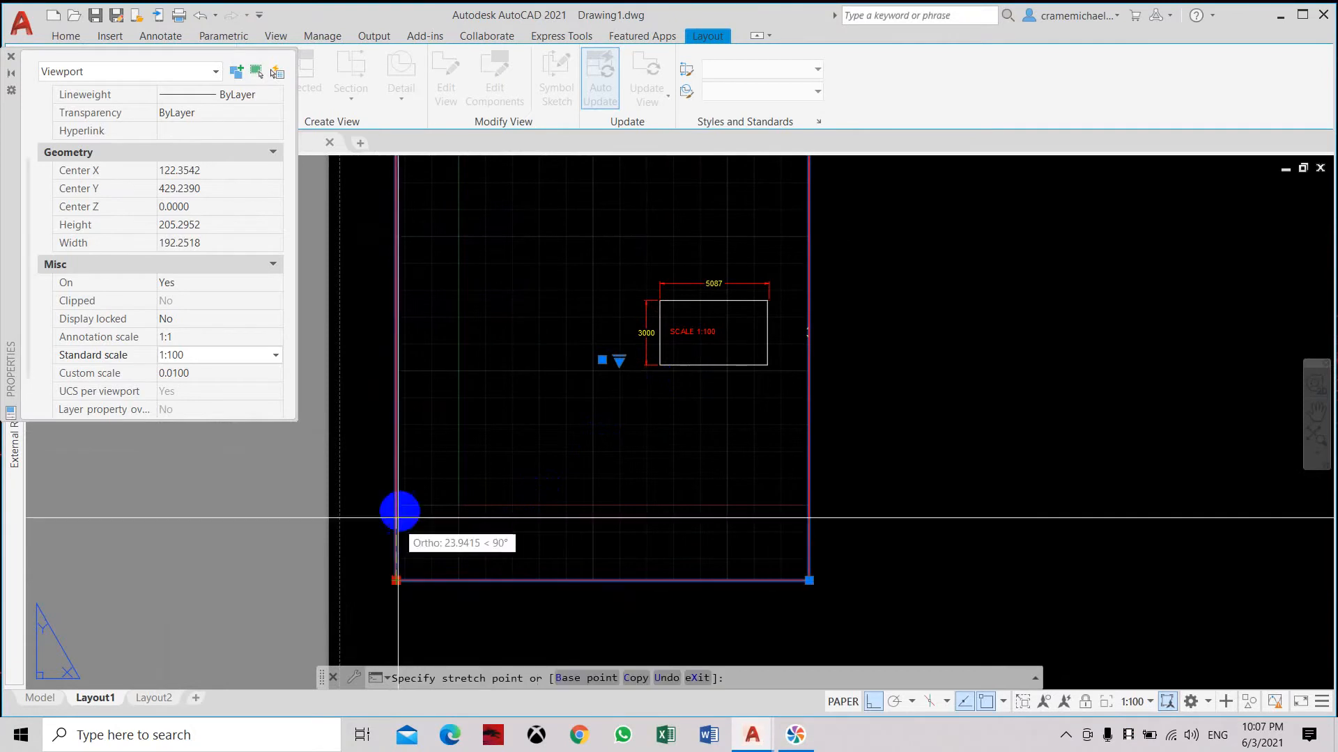
left_click(394, 428)
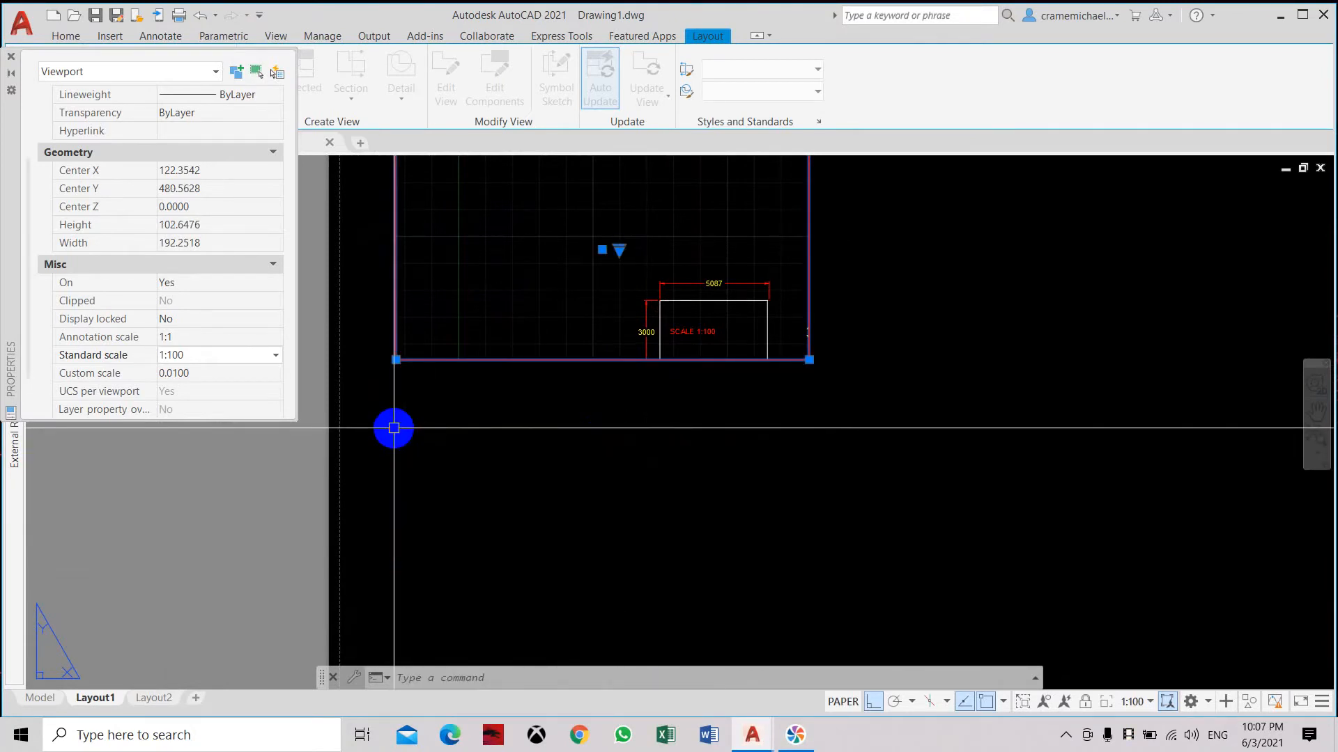
left_click(394, 360)
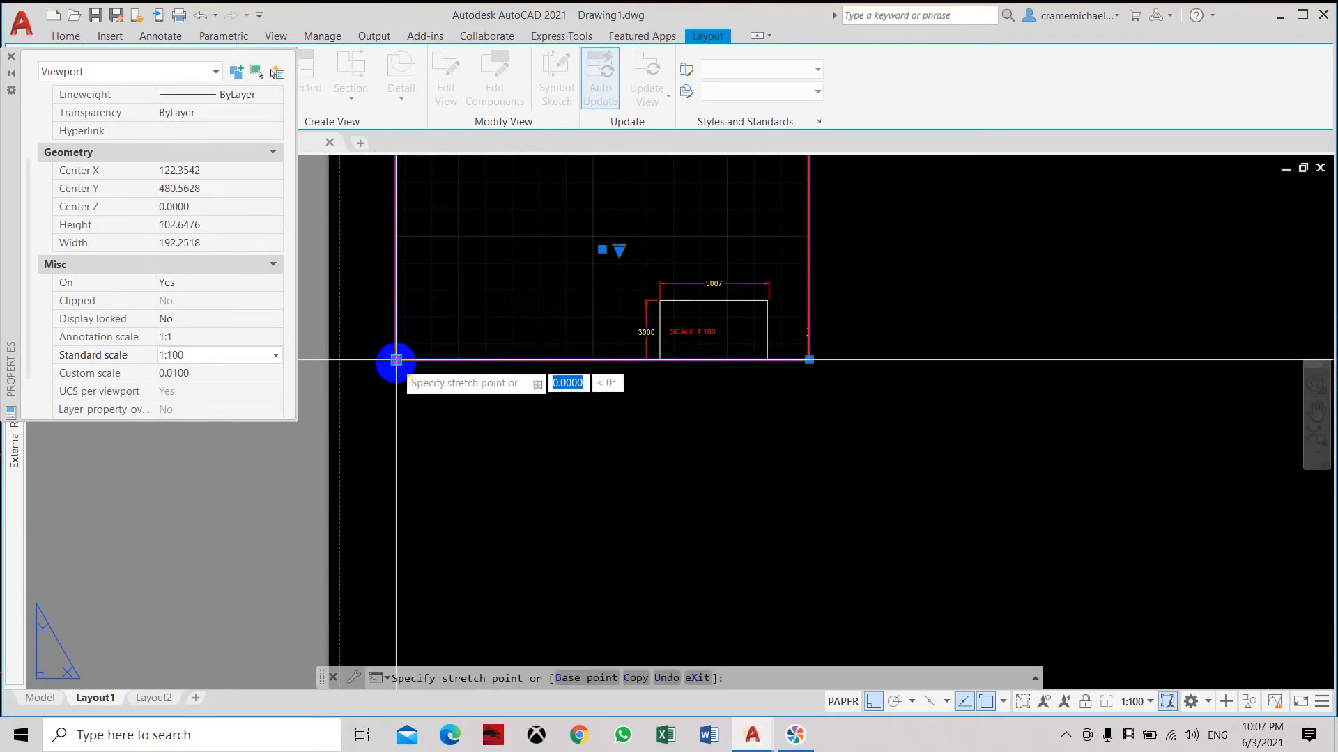
left_click(394, 406)
scroll(493, 356, "down", 2)
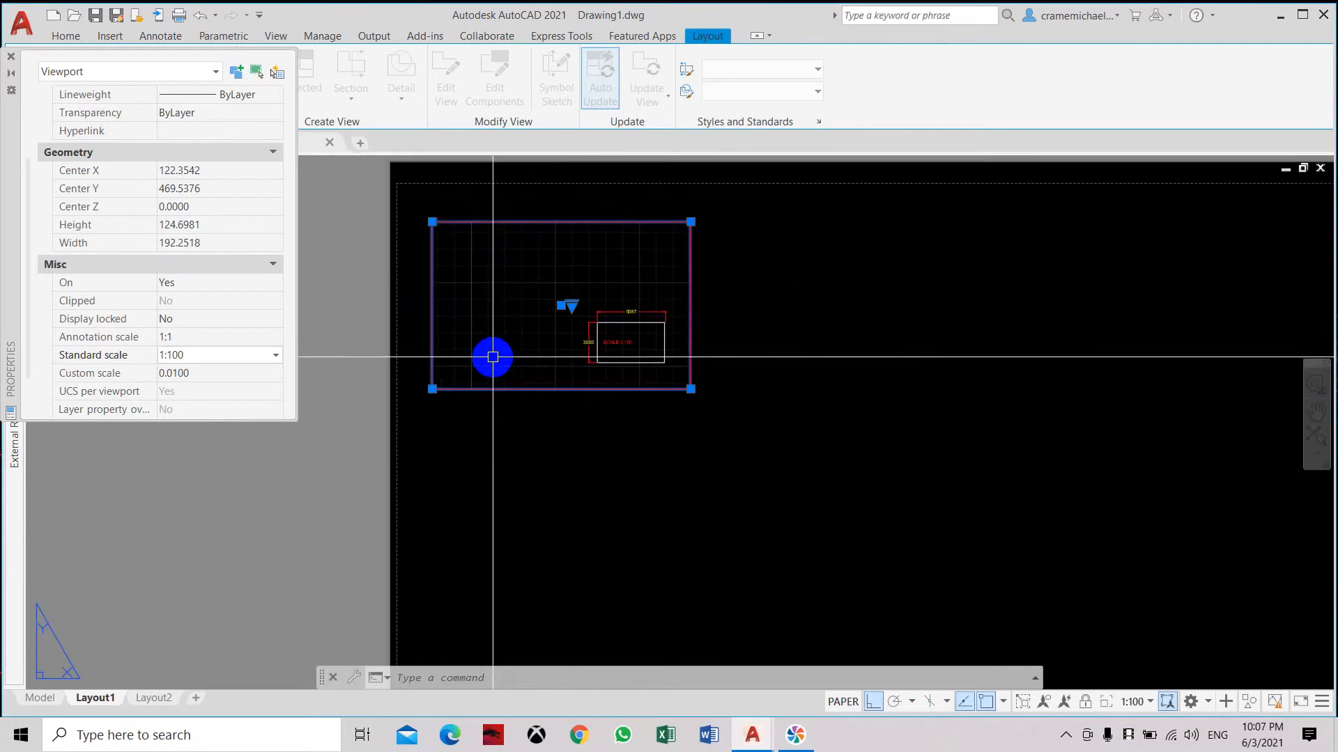
- Stretch the viewport by its upper-left corner to about 96 wide and 62 high, around the SCALE 1:100 rectangle
left_click(432, 222)
left_click(562, 222)
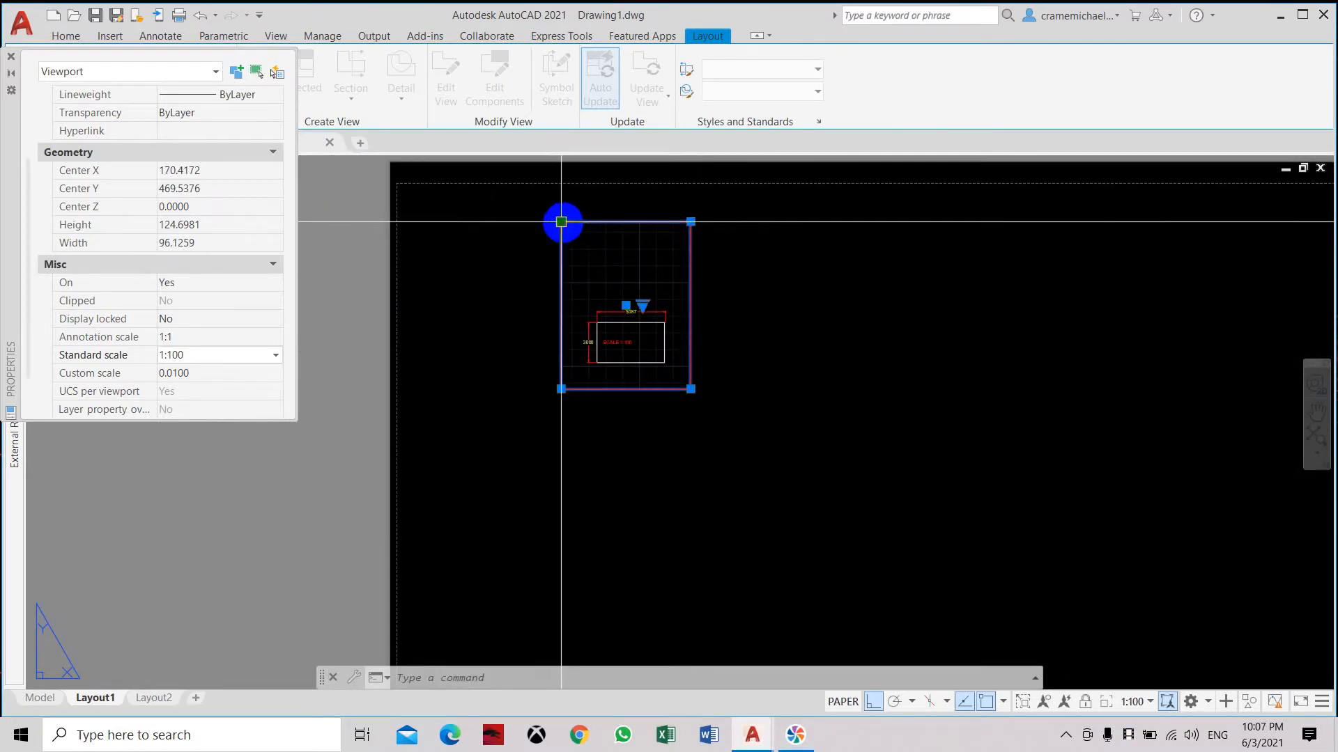
left_click(562, 222)
left_click(607, 312)
scroll(724, 343, "up", 6)
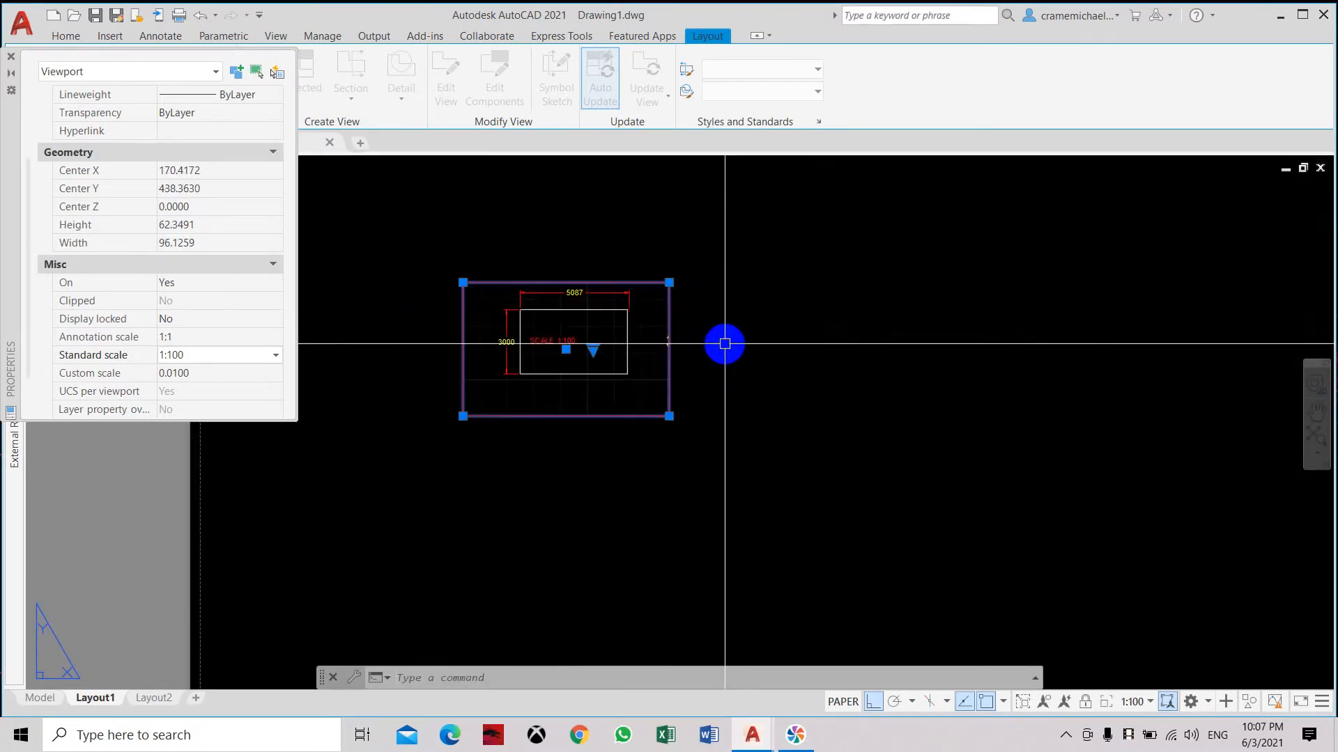
middle_click_drag(723, 344, 1050, 363)
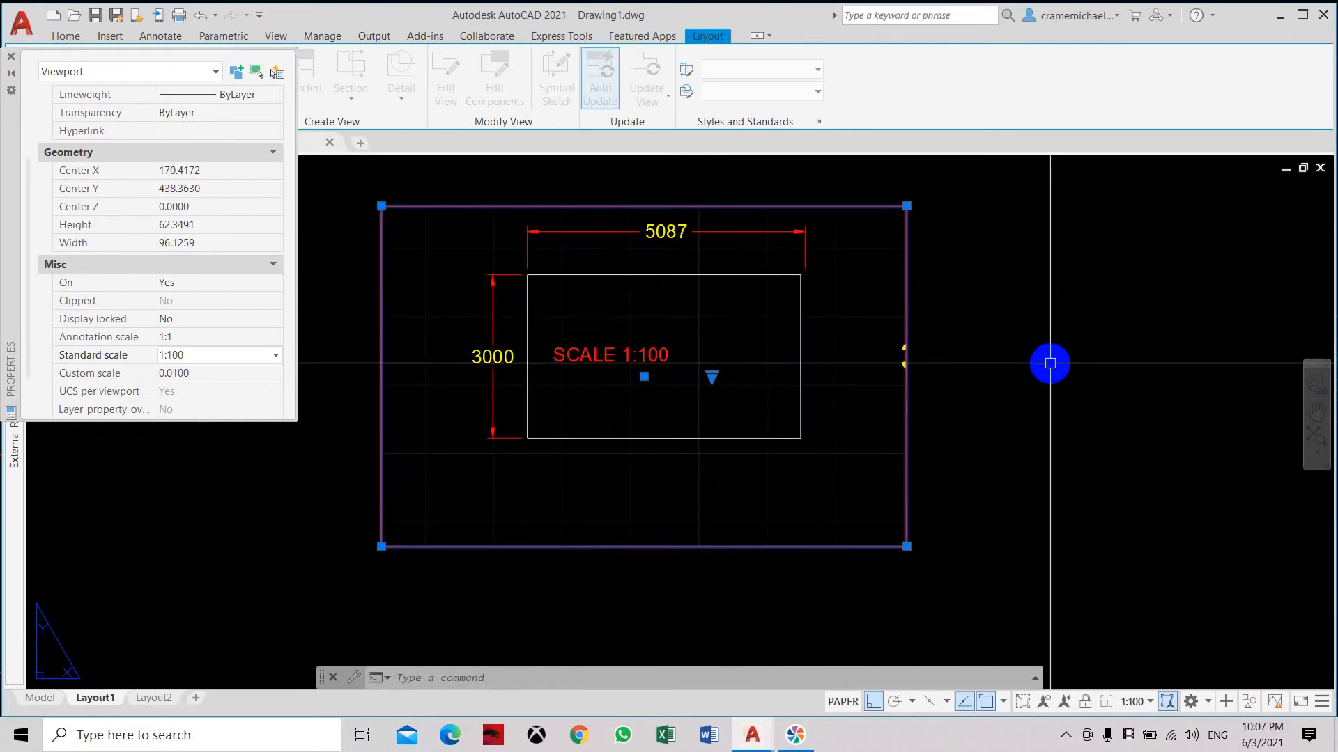
middle_click_drag(1041, 360, 985, 376)
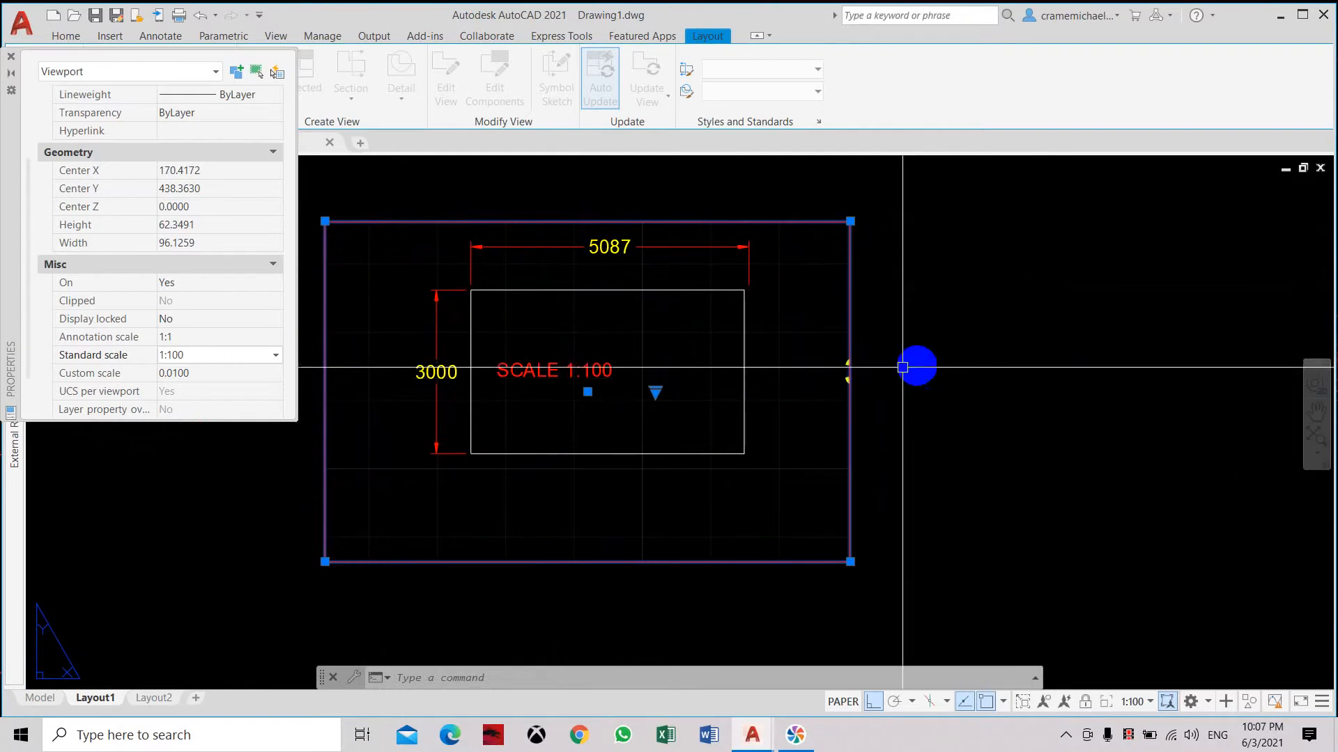
- Create a second rectangular viewport about 80 wide and 61 high beside the first one with MVIEW
left_click(11, 57)
middle_click_drag(1003, 398, 813, 340)
type("mv")
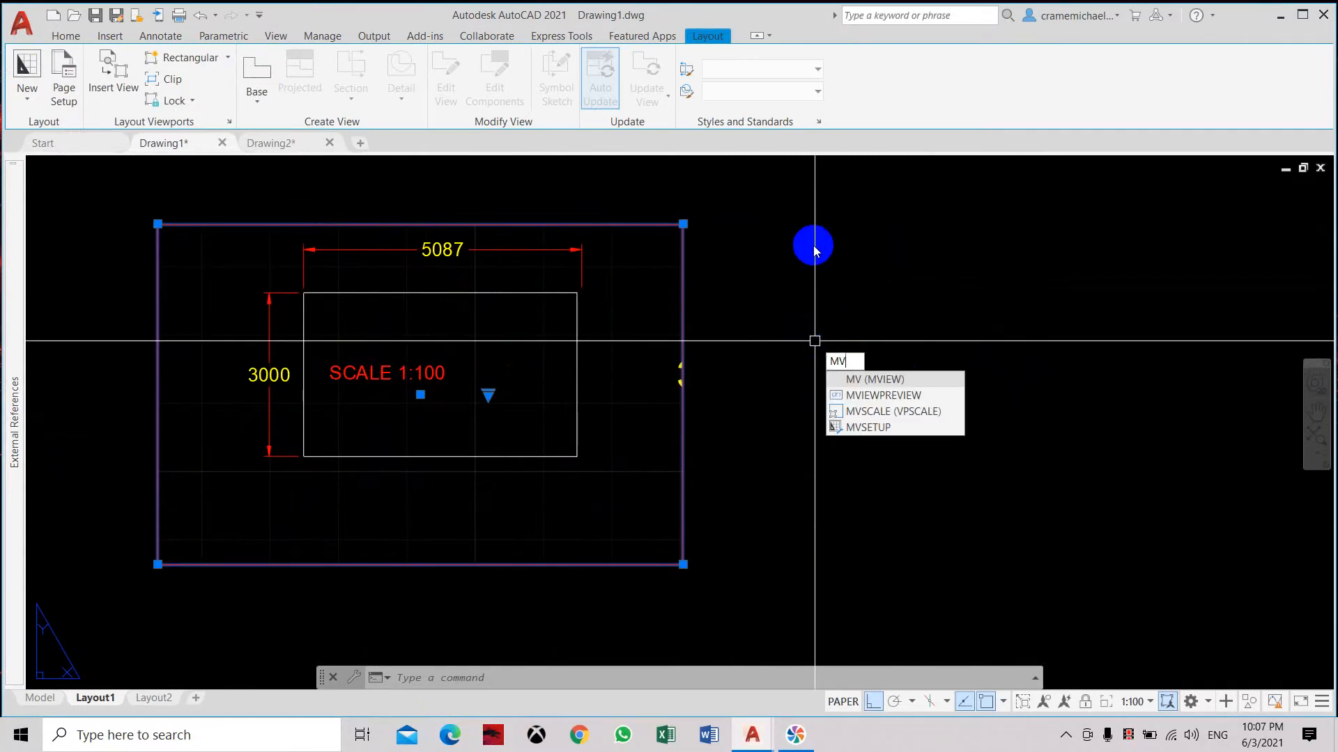
key("Return")
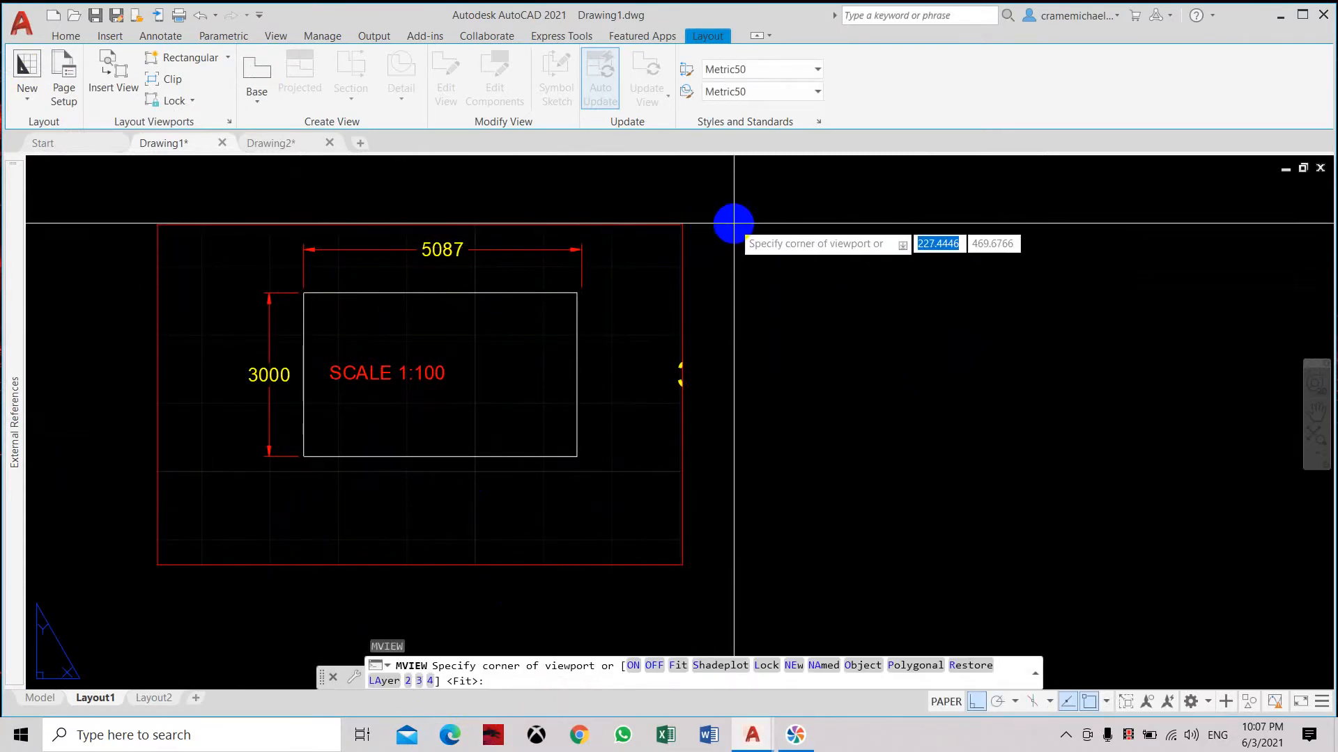
left_click(735, 225)
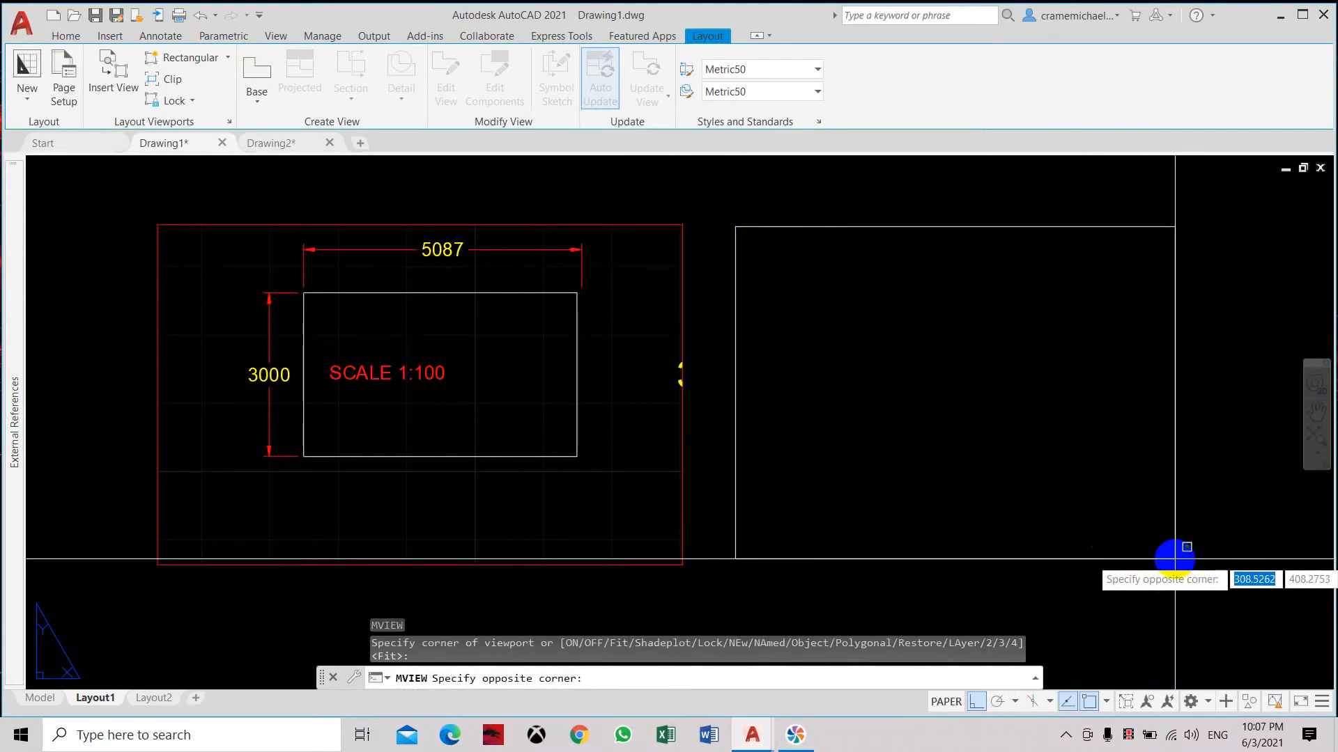
left_click(1174, 558)
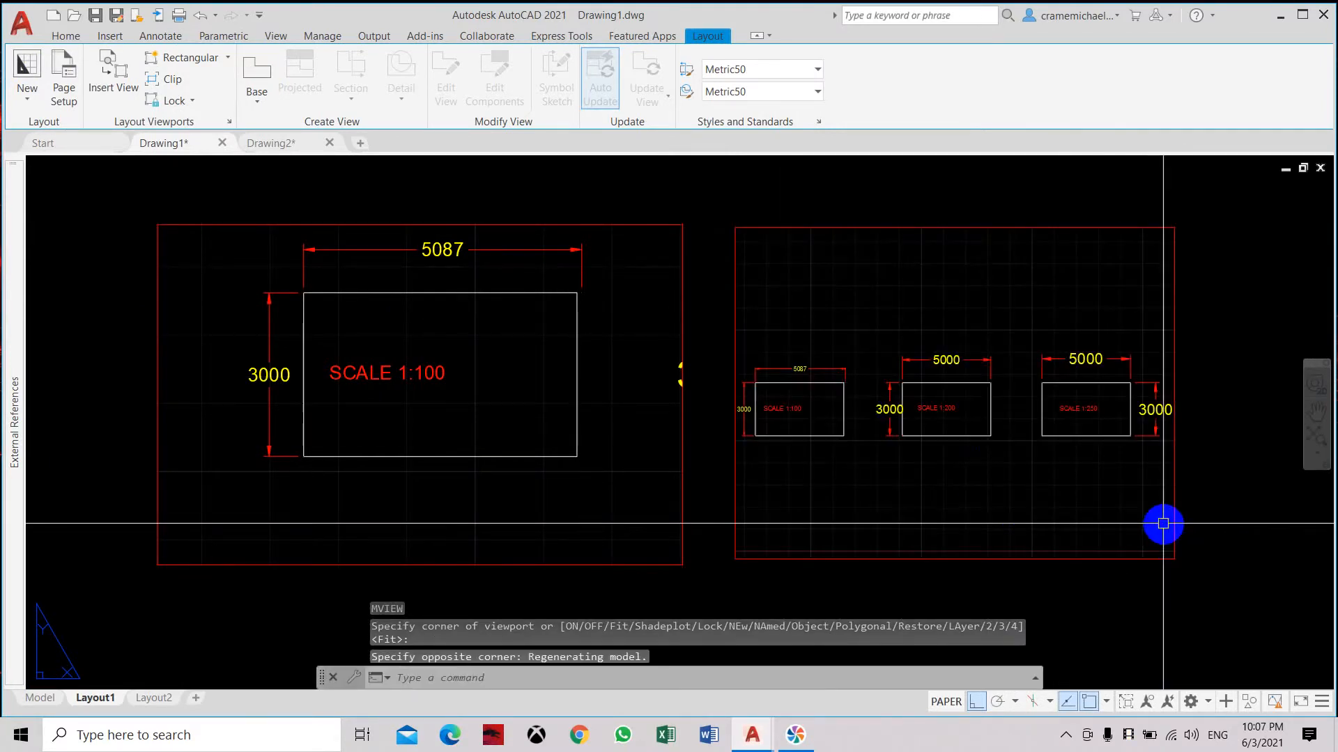
- Zoom the model inside the new viewport in on the SCALE 1:200 rectangle and return to paper space
double_click(1004, 467)
scroll(988, 451, "up", 4)
mouse_move(988, 451)
middle_mouse_down()
mouse_move(1066, 478)
mouse_move(1085, 516)
mouse_move(1087, 497)
middle_mouse_up()
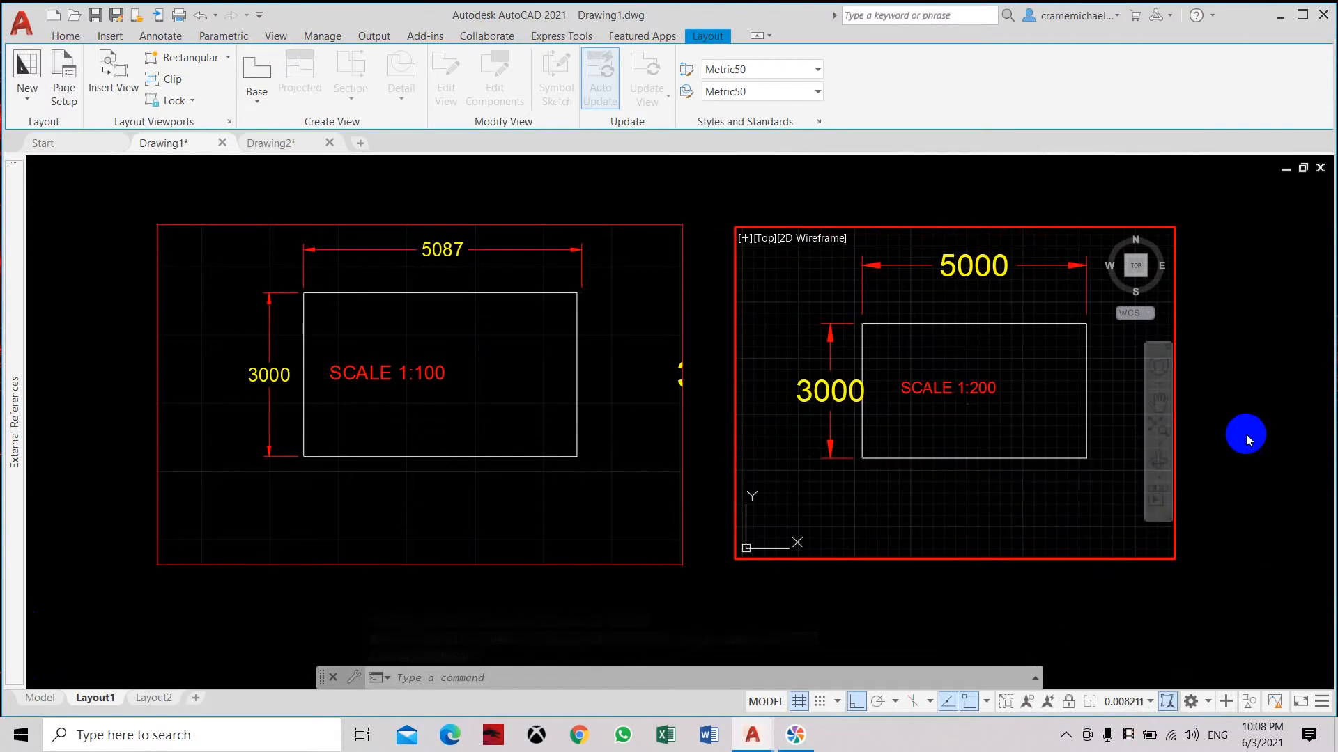
double_click(1227, 436)
- Review the standard scales in the second viewport's properties and choose Custom
left_click(1226, 439)
left_click(1149, 487)
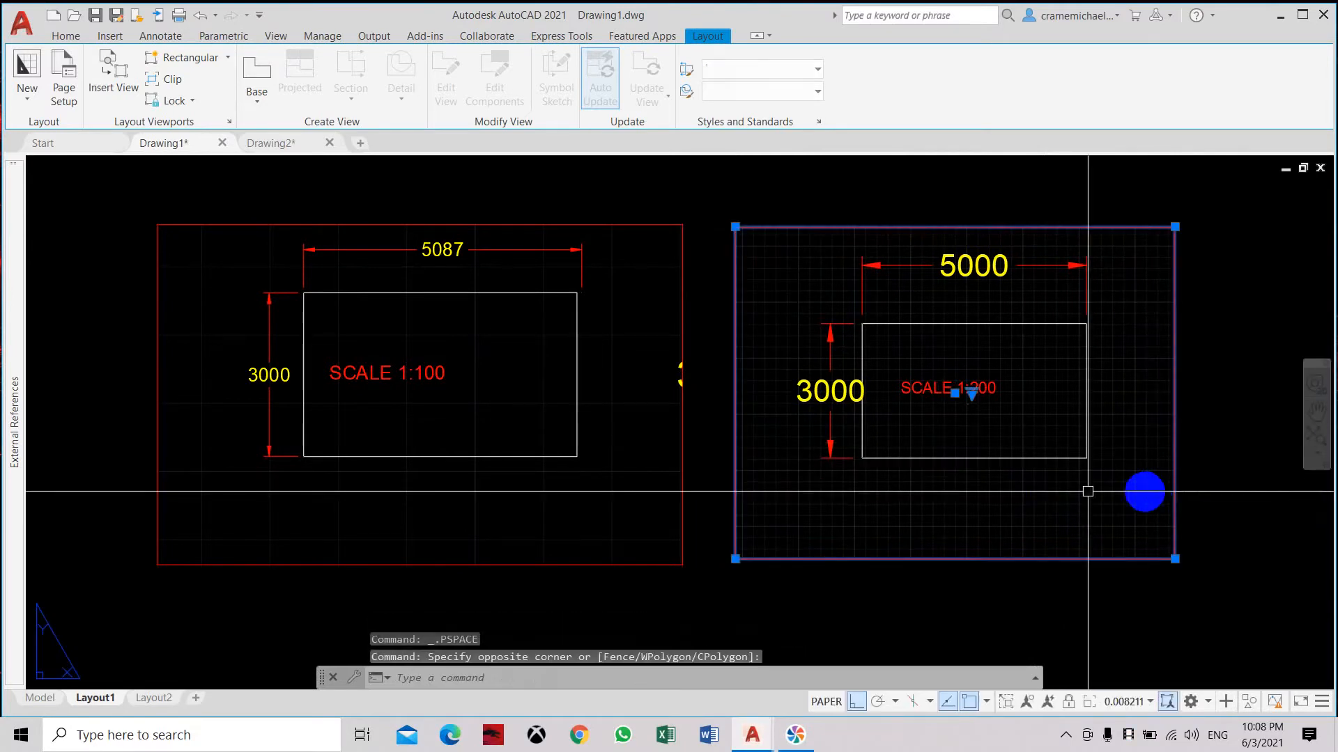
right_click(1164, 554)
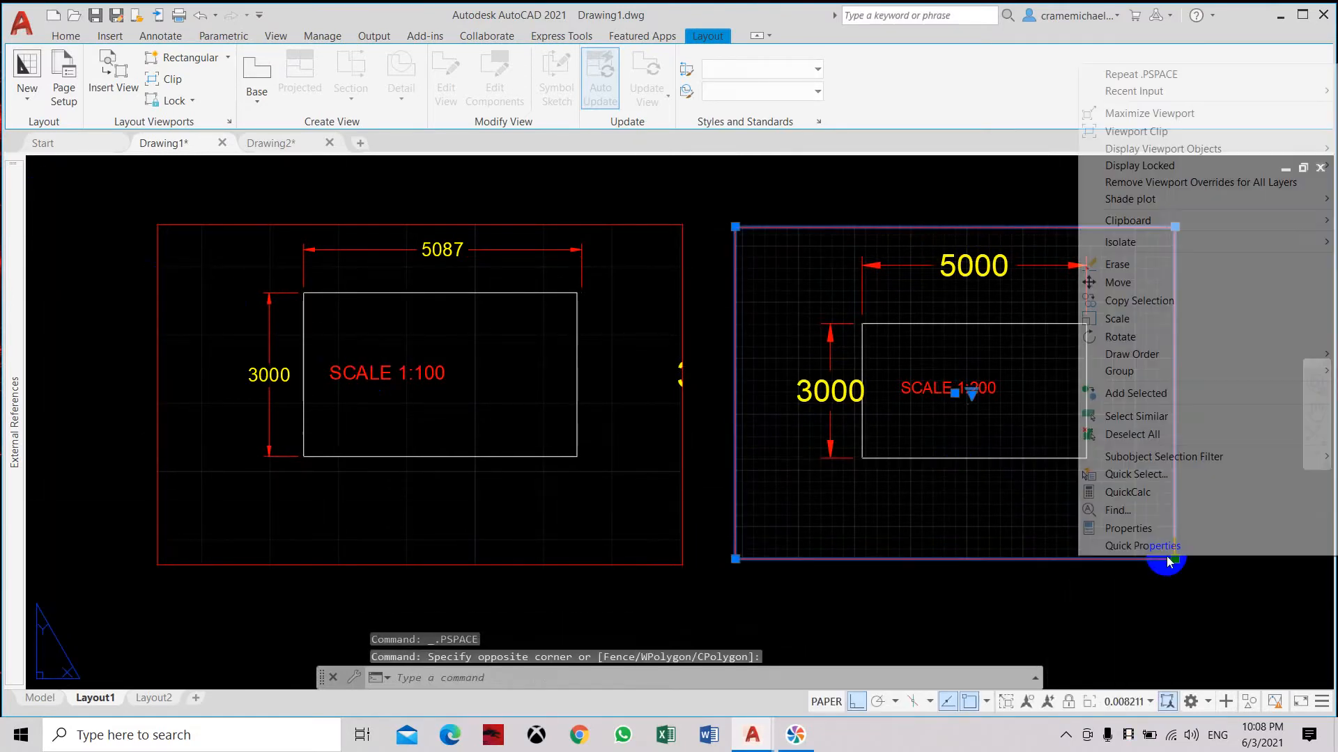
left_click(1170, 529)
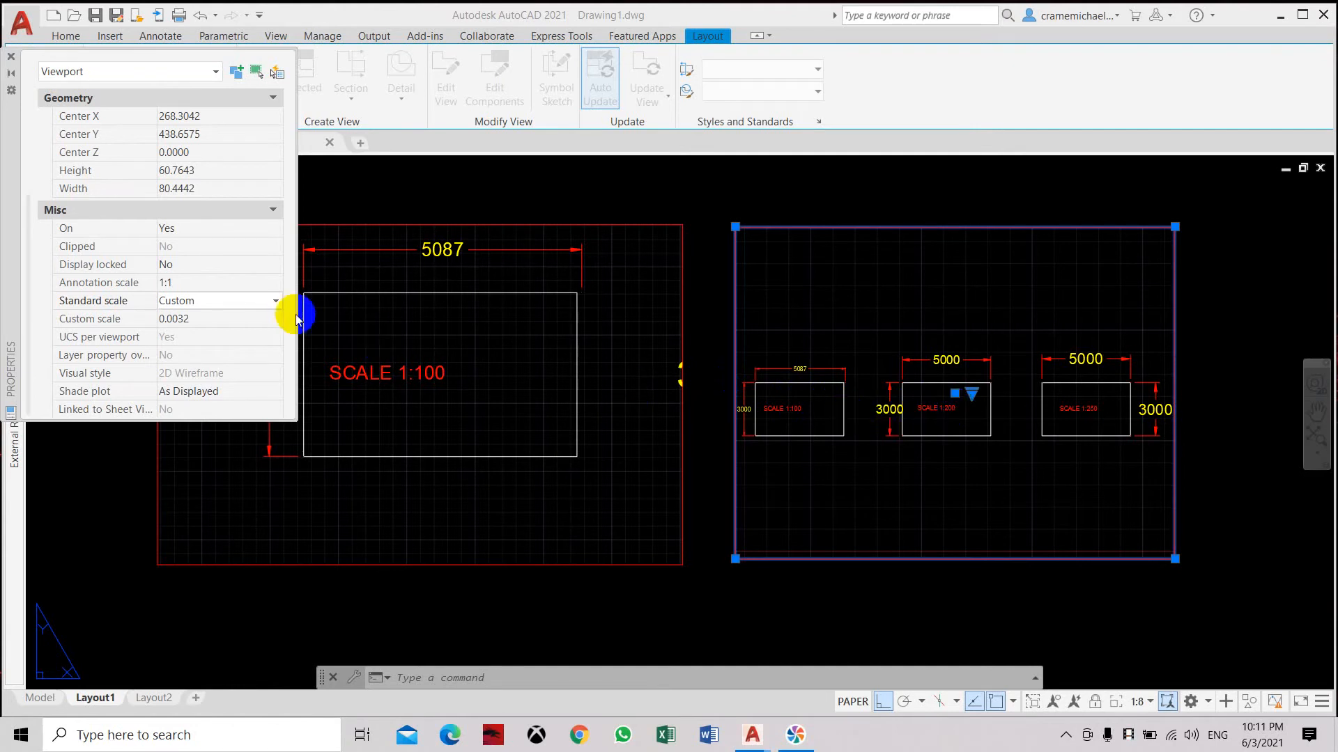
left_click(275, 302)
scroll(214, 379, "down", 3)
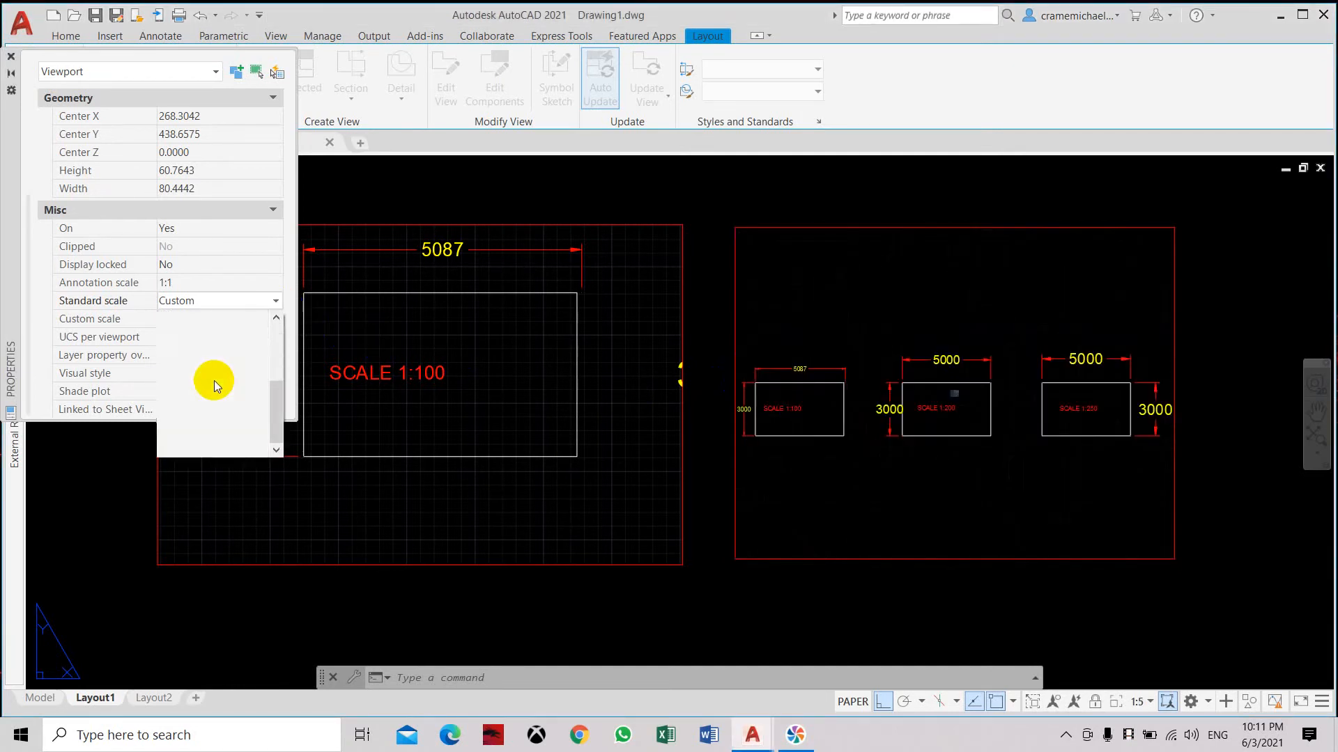
left_click(214, 381)
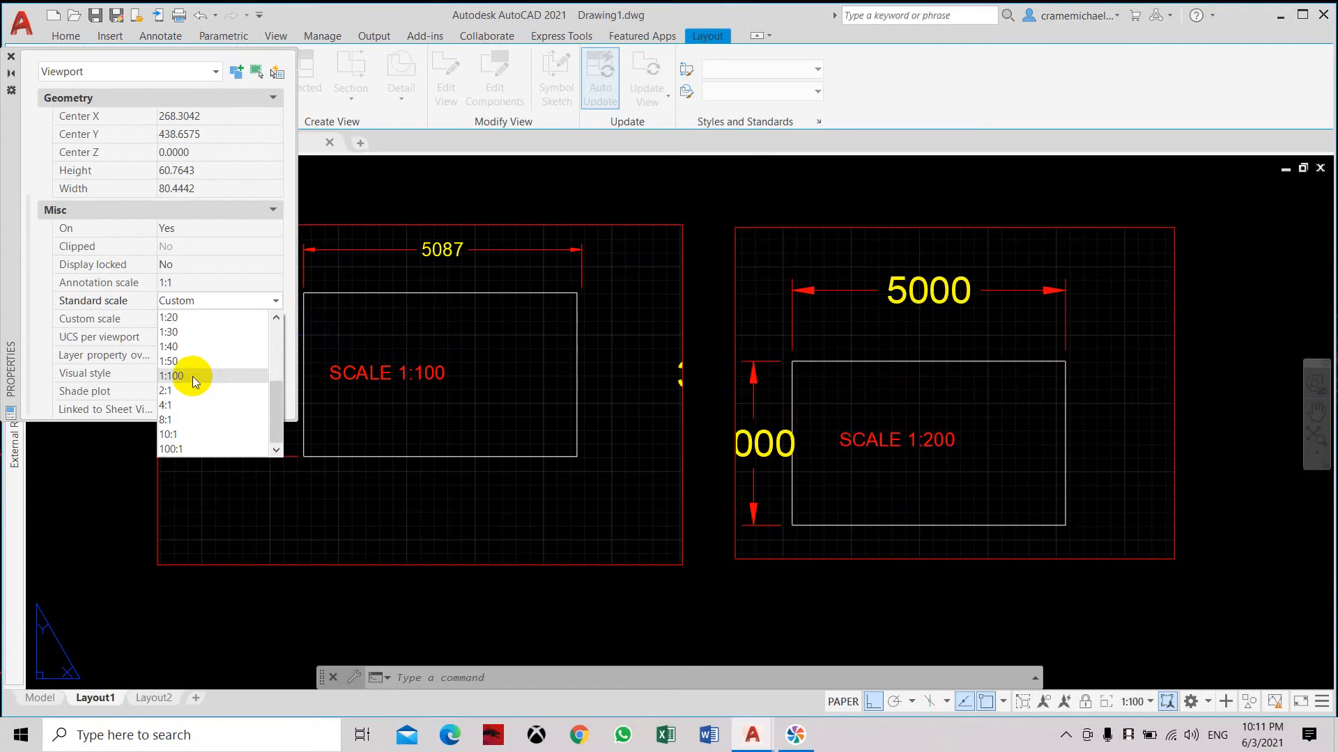
scroll(192, 377, "up", 3)
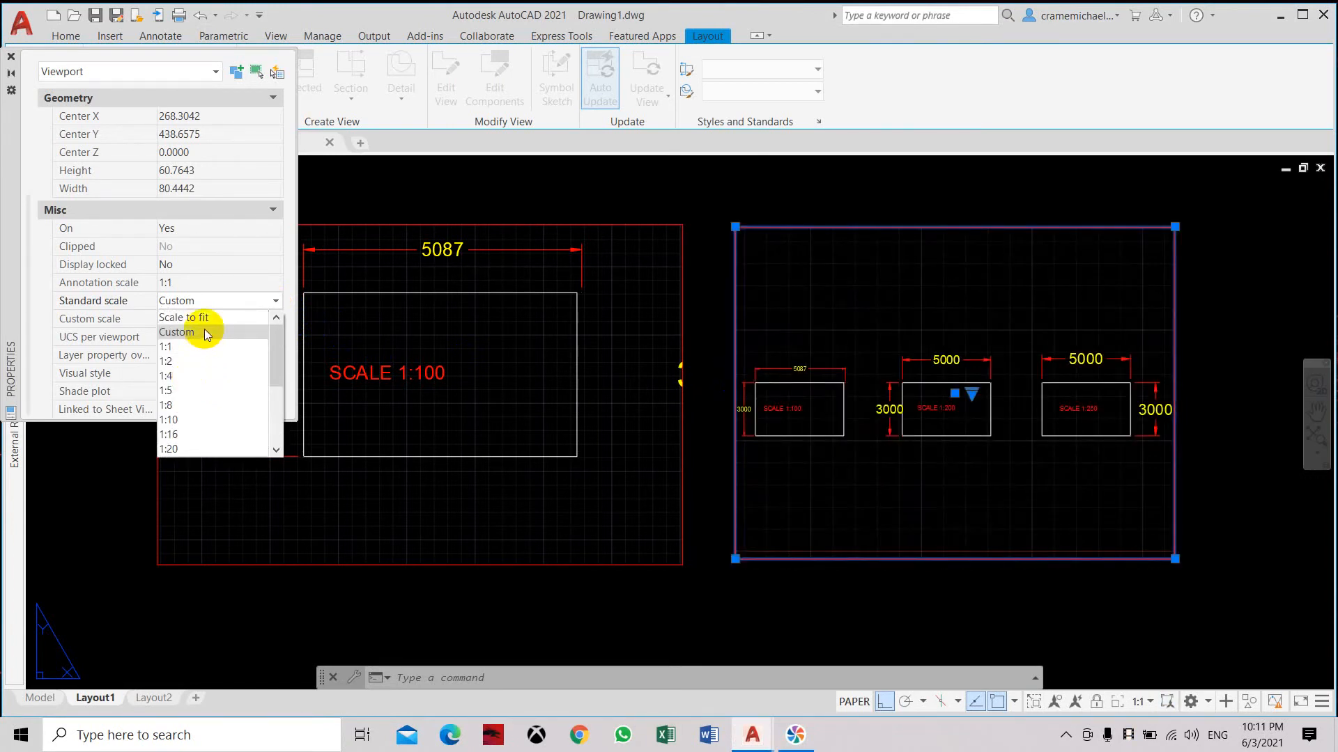
left_click(204, 332)
- Set the second viewport's custom scale to the calculated value of 1/250 and deselect the viewport
left_click(192, 320)
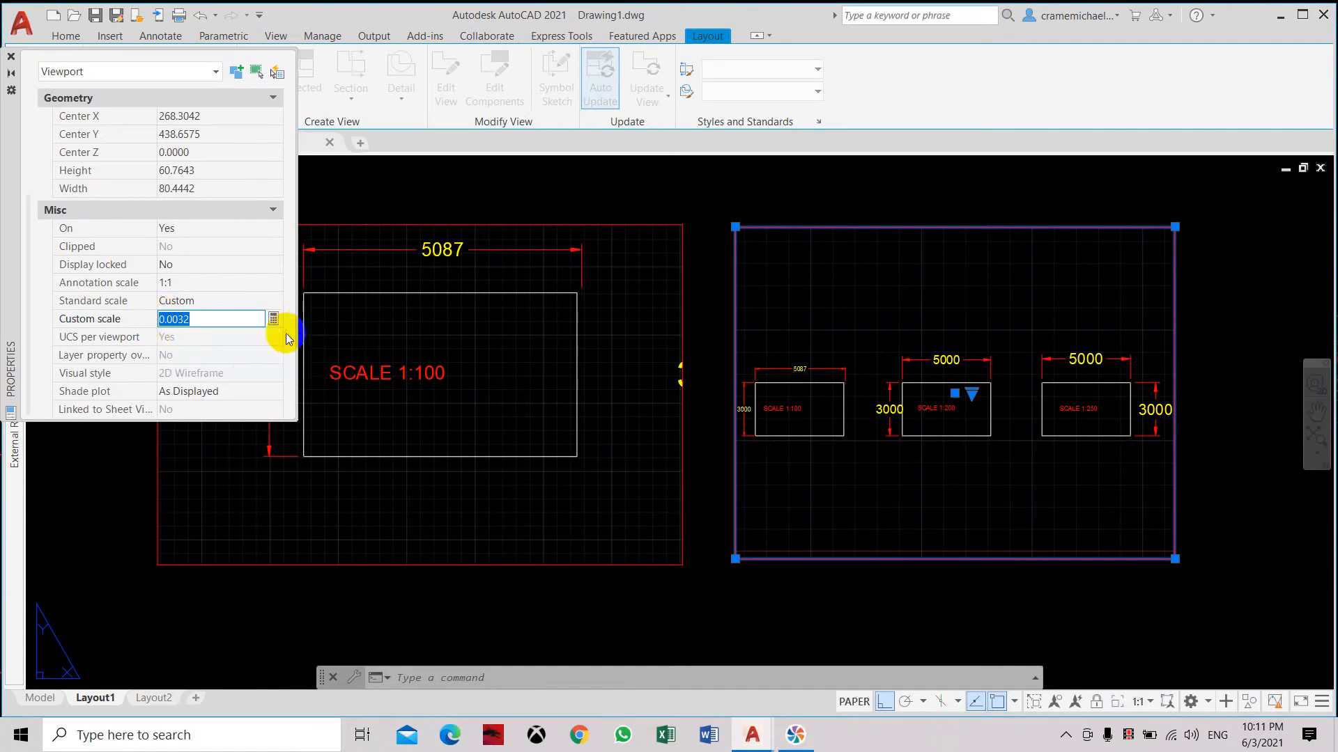
left_click(273, 319)
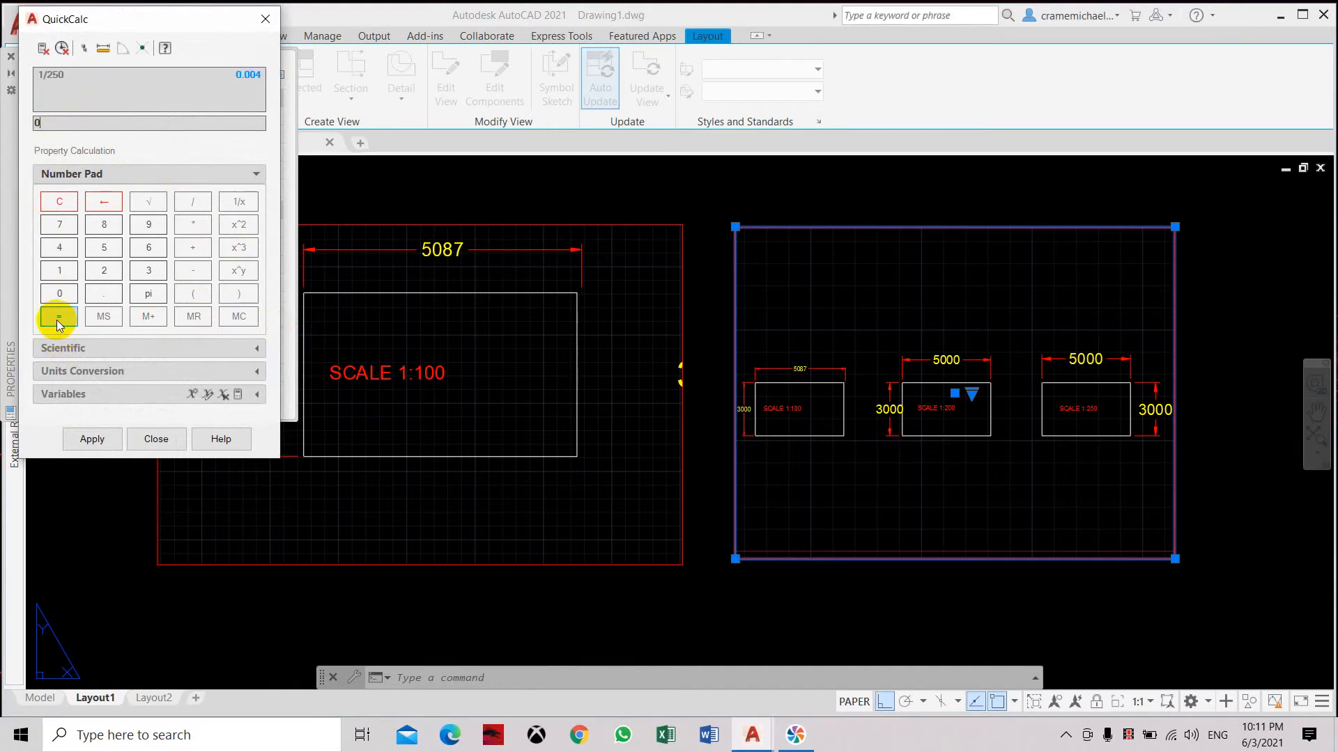
key("BackSpace")
type("1/250")
left_click(56, 318)
left_click(110, 441)
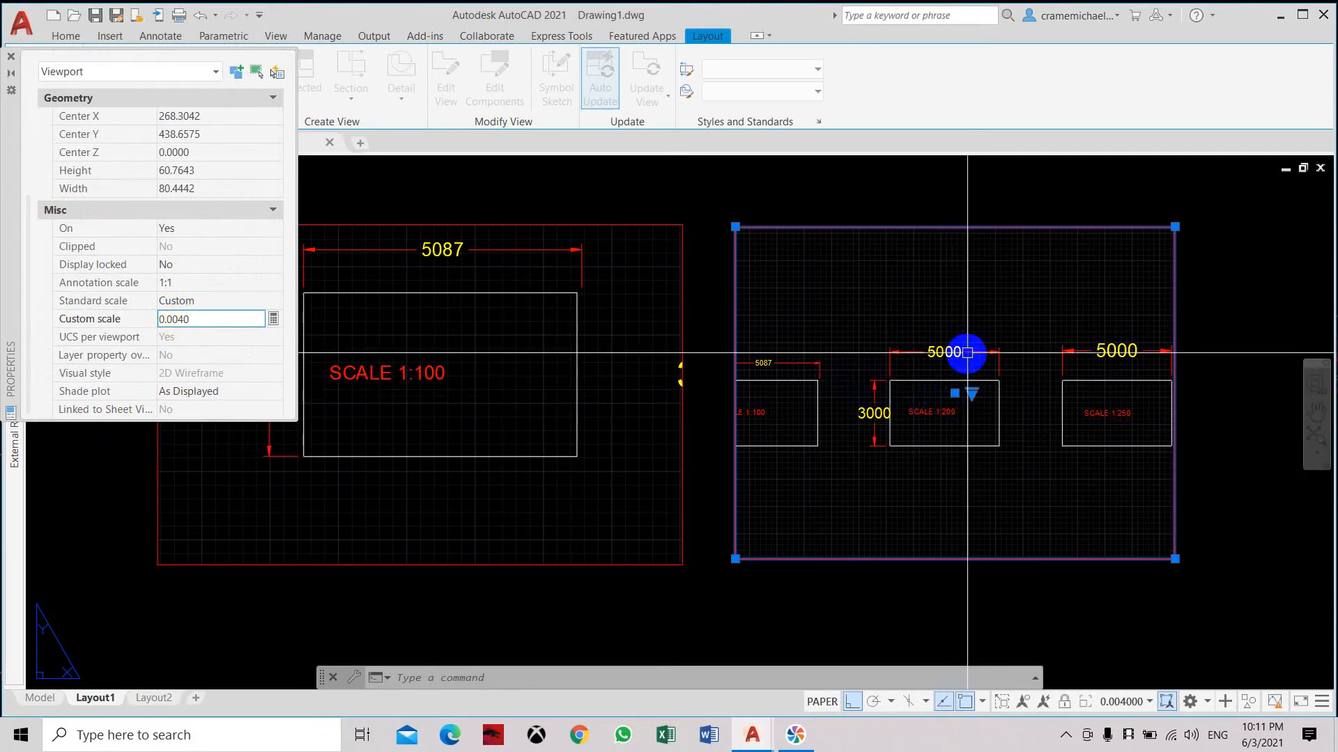
left_click(1222, 299)
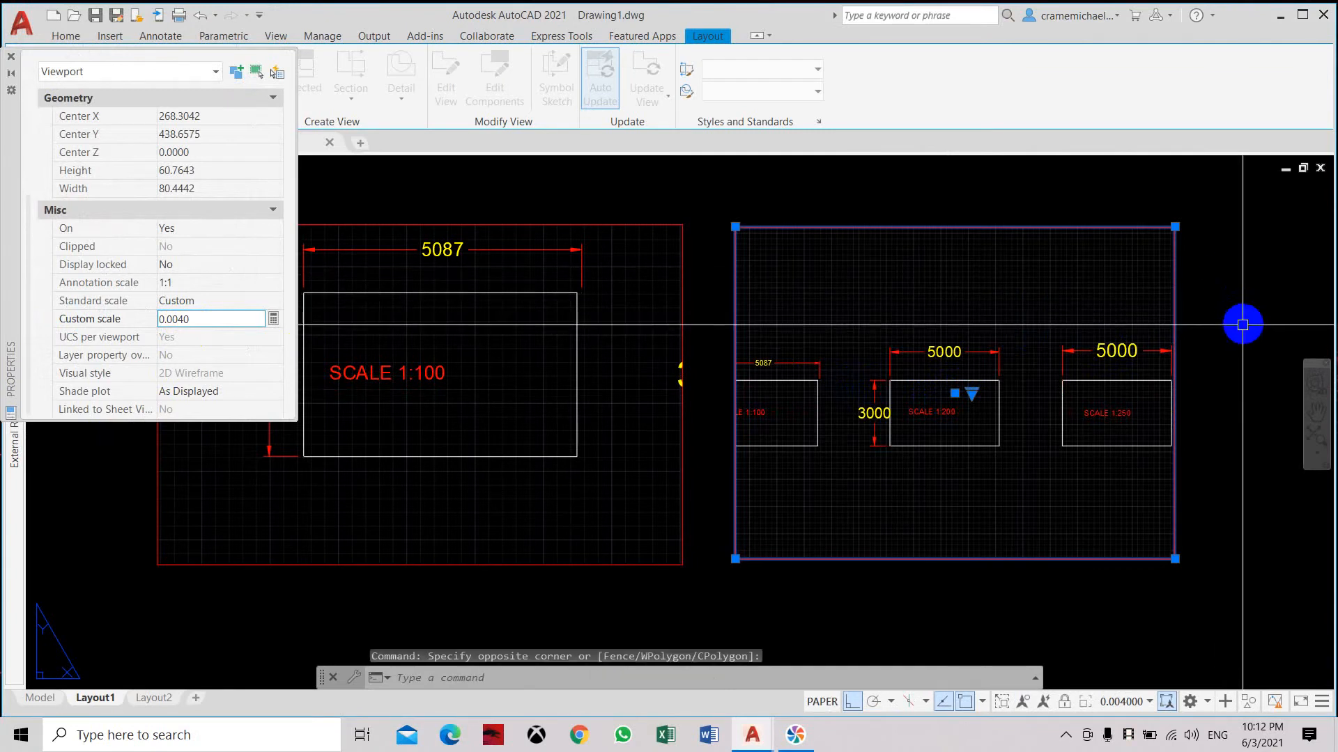
key("Escape")
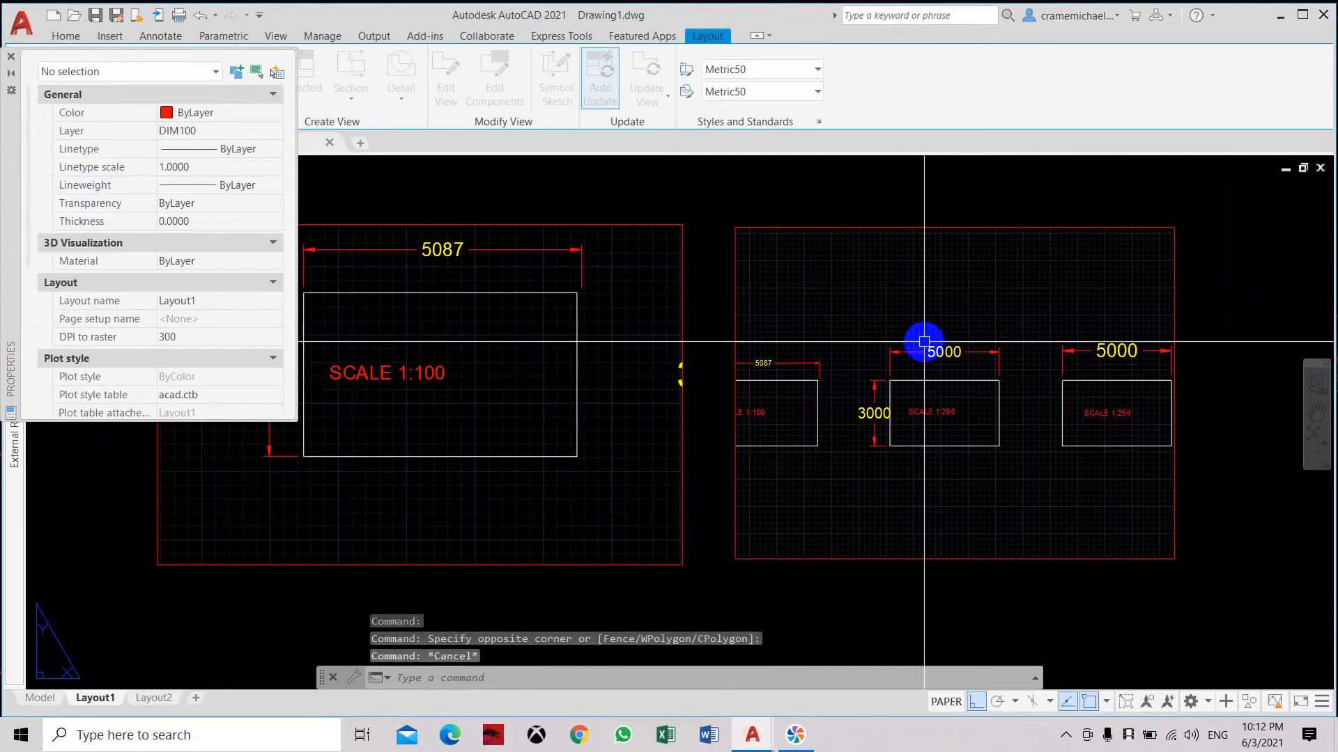
- Stretch both upper corners of the second viewport inward to about 31 wide, around the middle rectangle
left_click(761, 217)
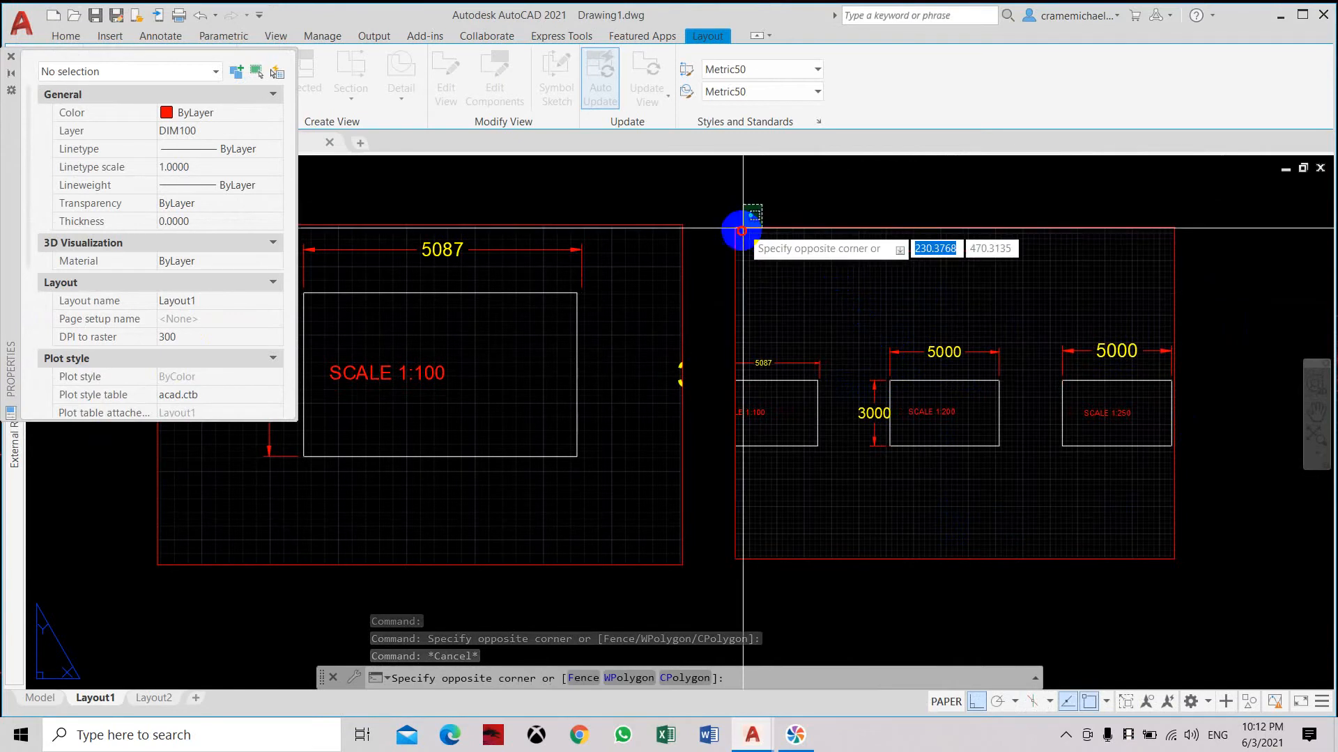
left_click(726, 259)
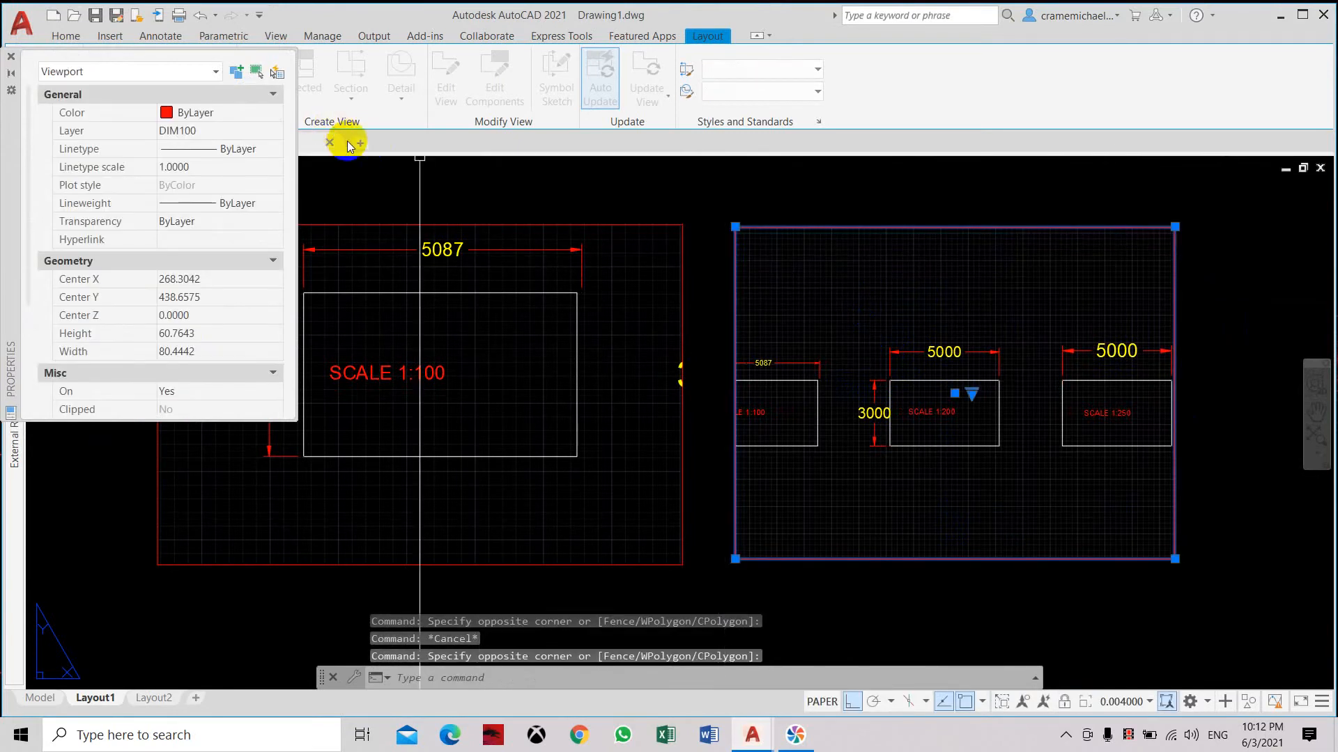
left_click(735, 227)
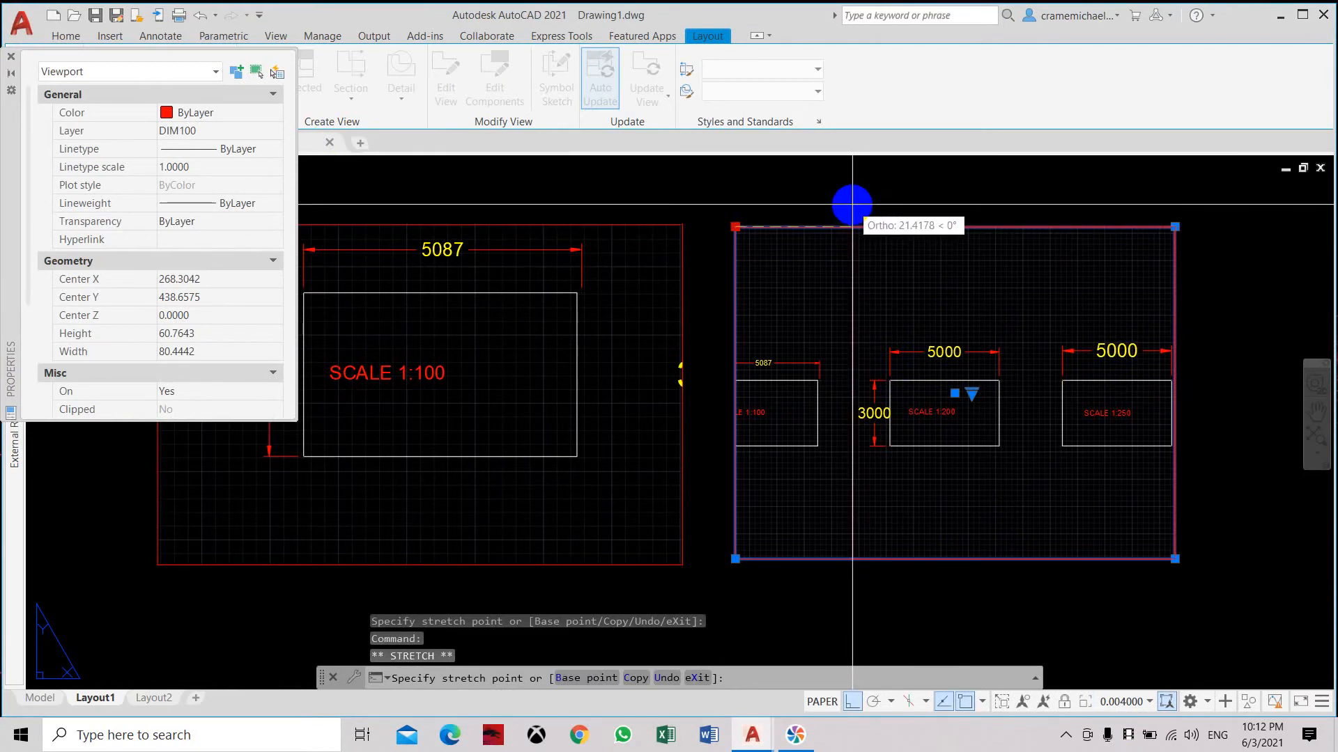
left_click(851, 226)
left_click(1174, 227)
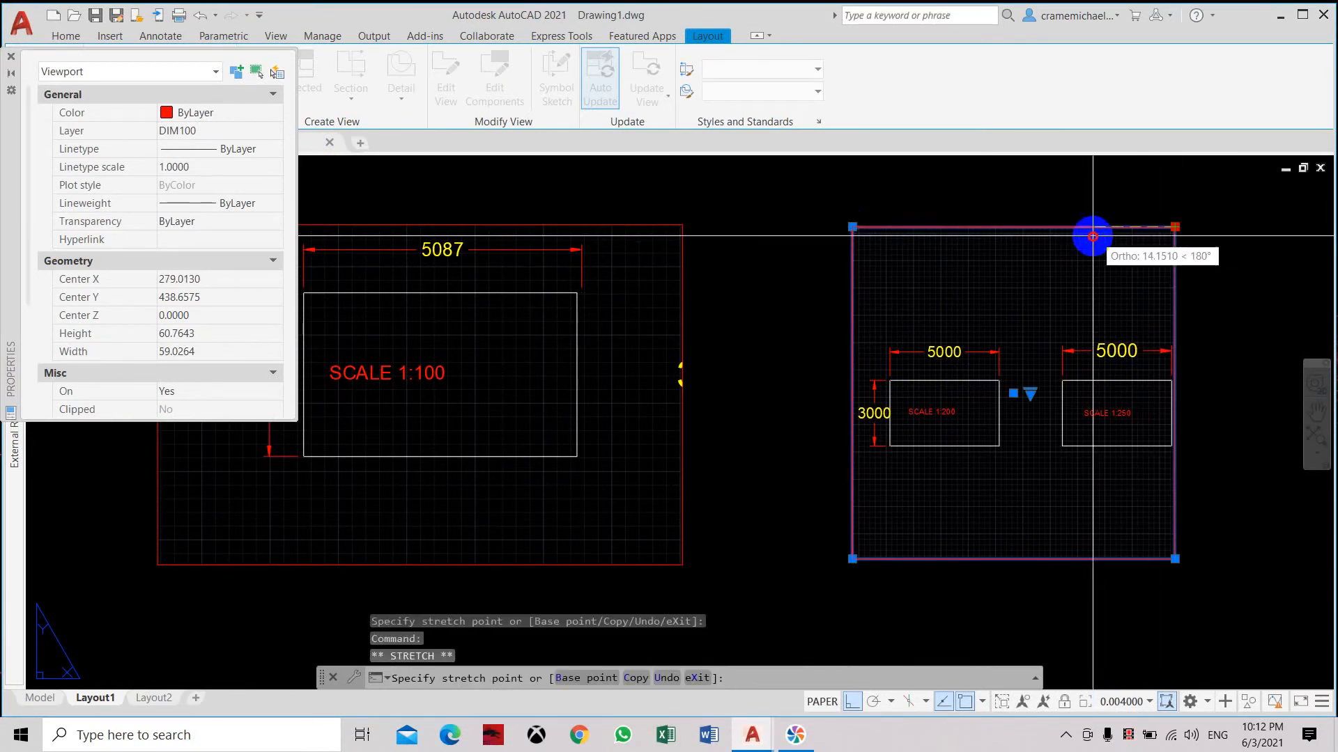
left_click(1020, 202)
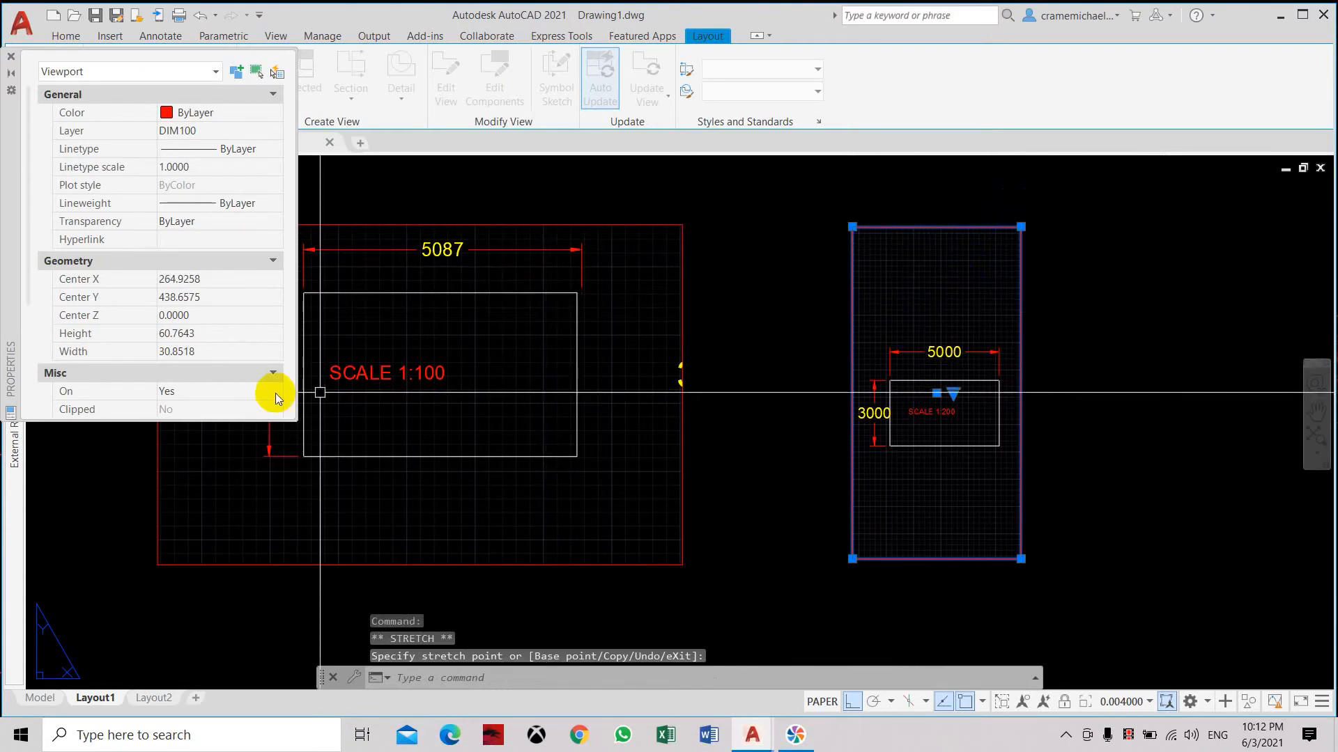
- Set the second viewport's custom scale to the calculated value of 1/200 and close its properties
left_click(446, 383)
left_click(985, 528)
right_click(997, 529)
left_click(1038, 500)
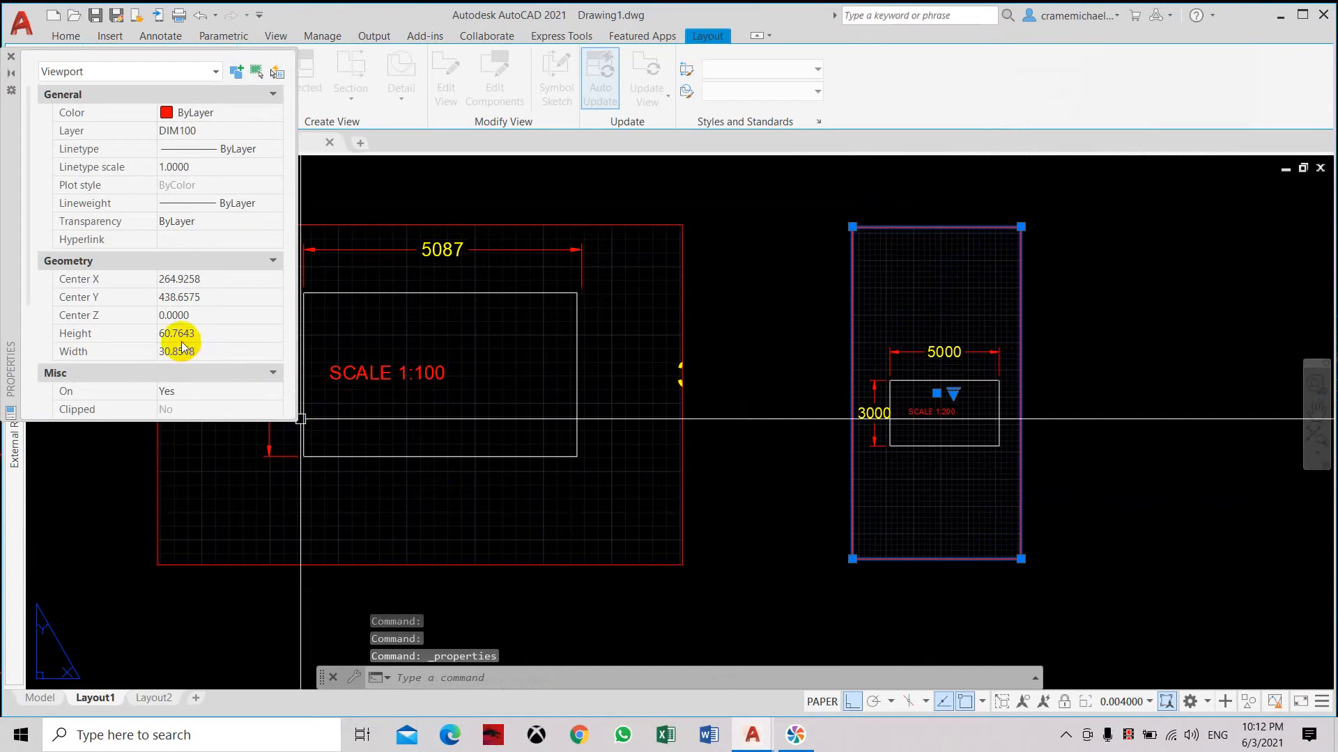
scroll(181, 342, "down", 3)
left_click(193, 318)
left_click(274, 318)
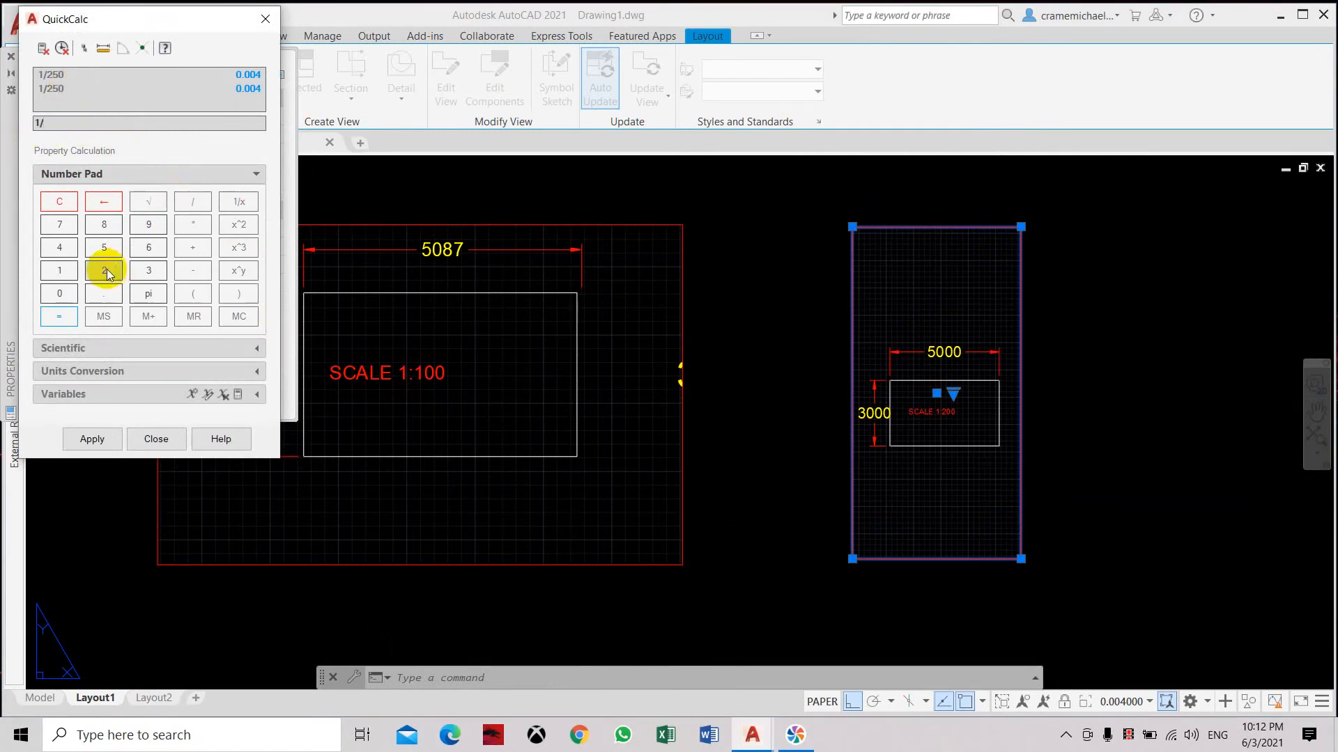
left_click(65, 297)
left_click(65, 297)
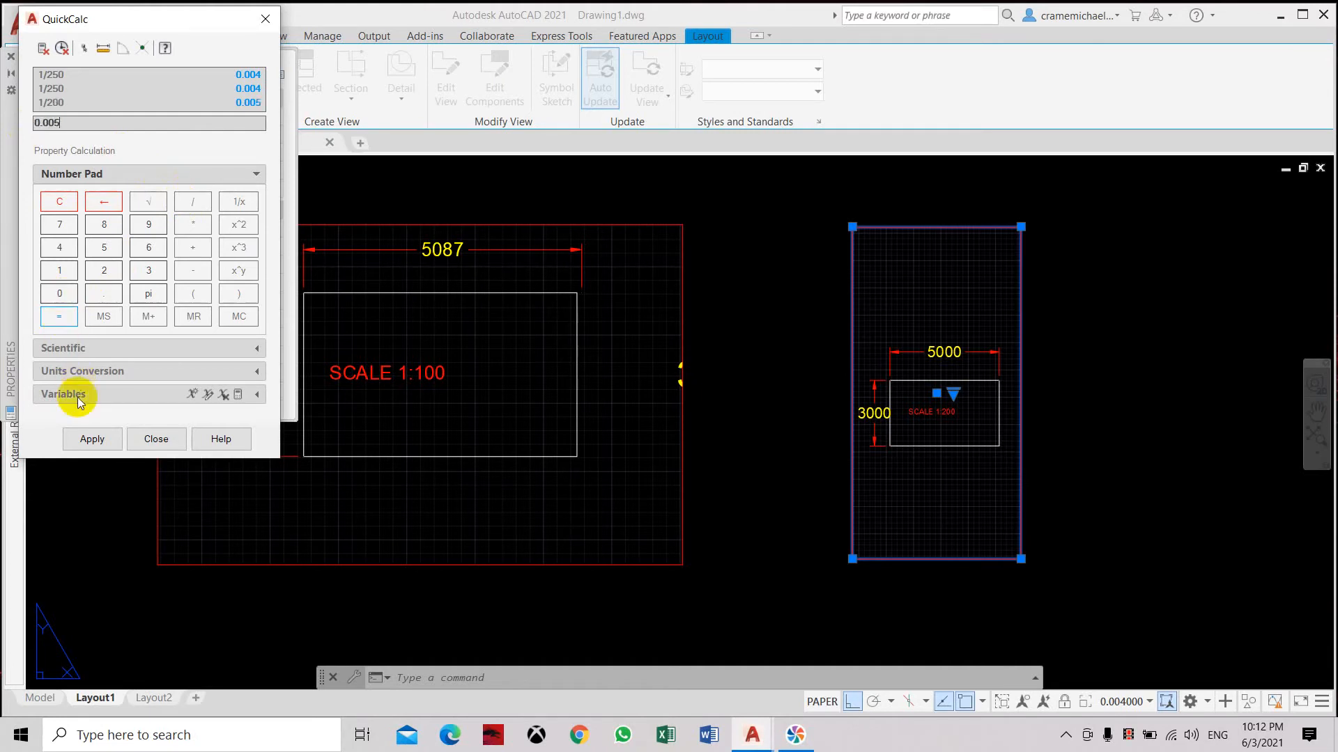
left_click(90, 441)
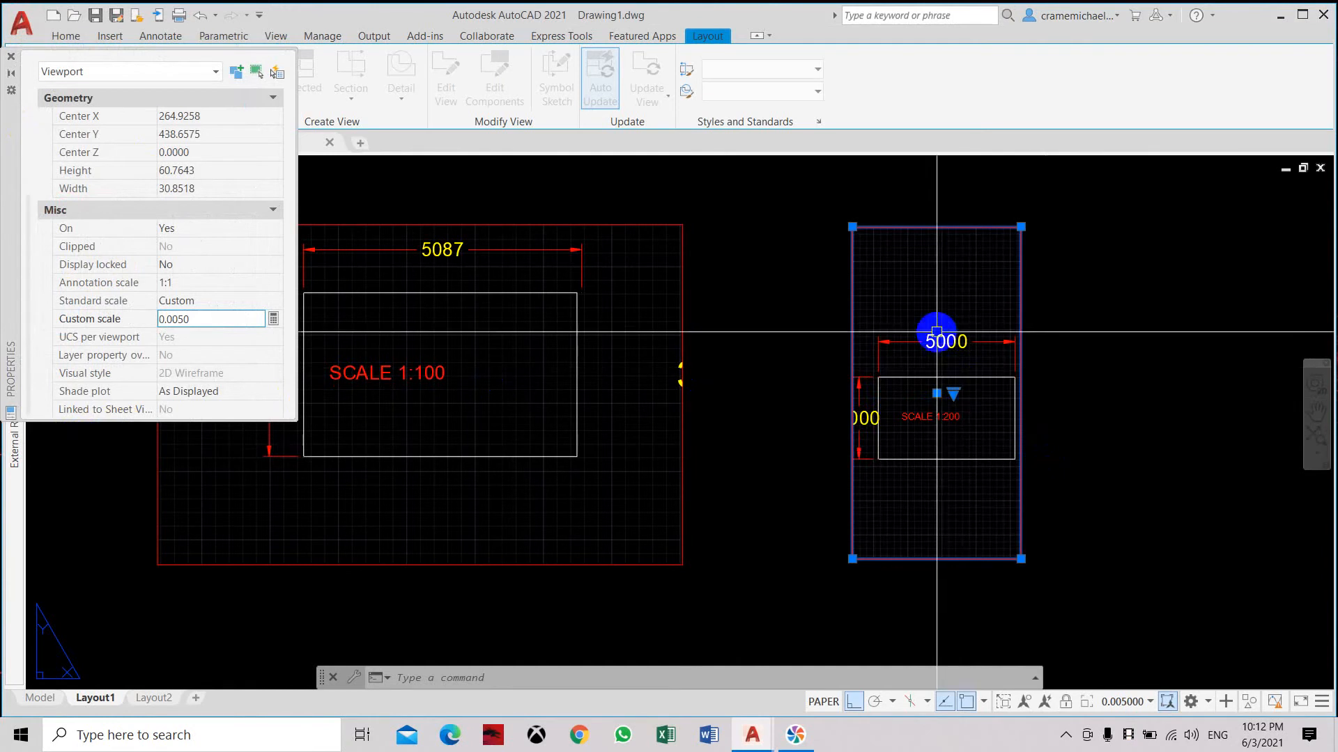
left_click(882, 209)
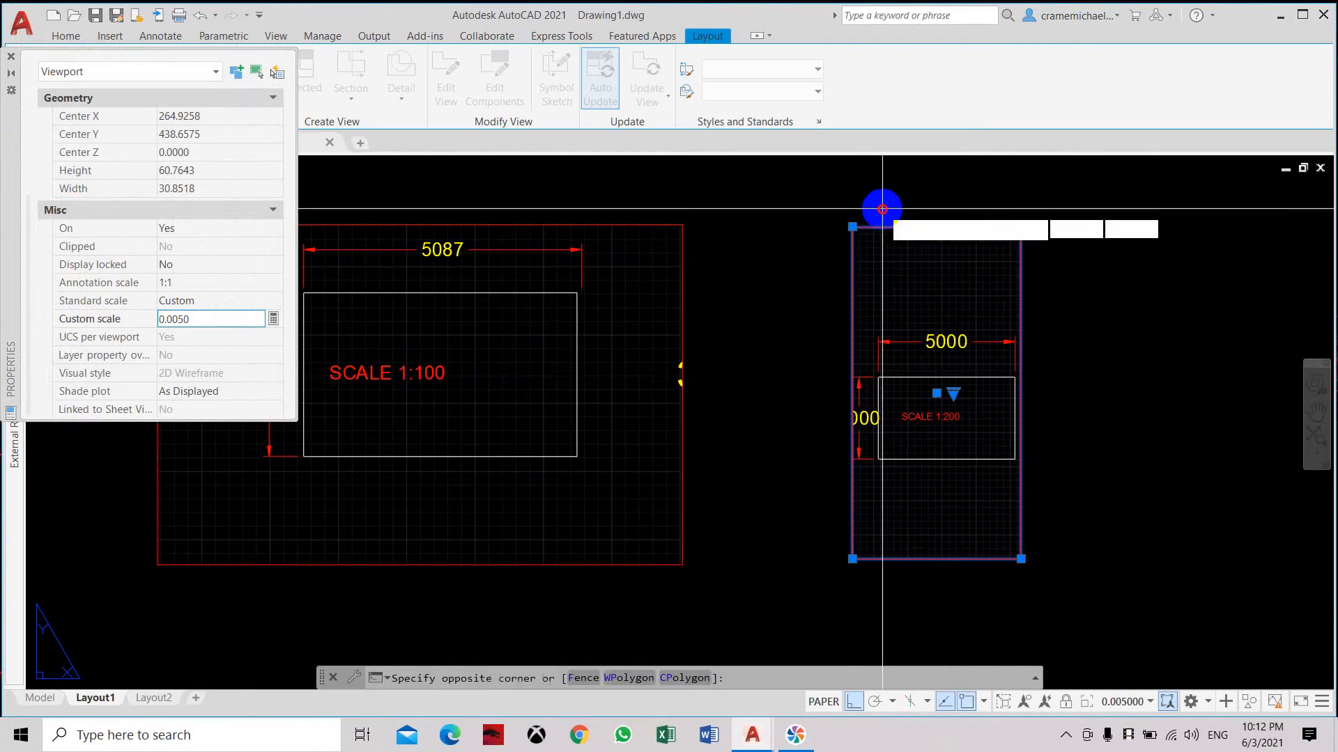
left_click(838, 239)
left_click(1140, 293)
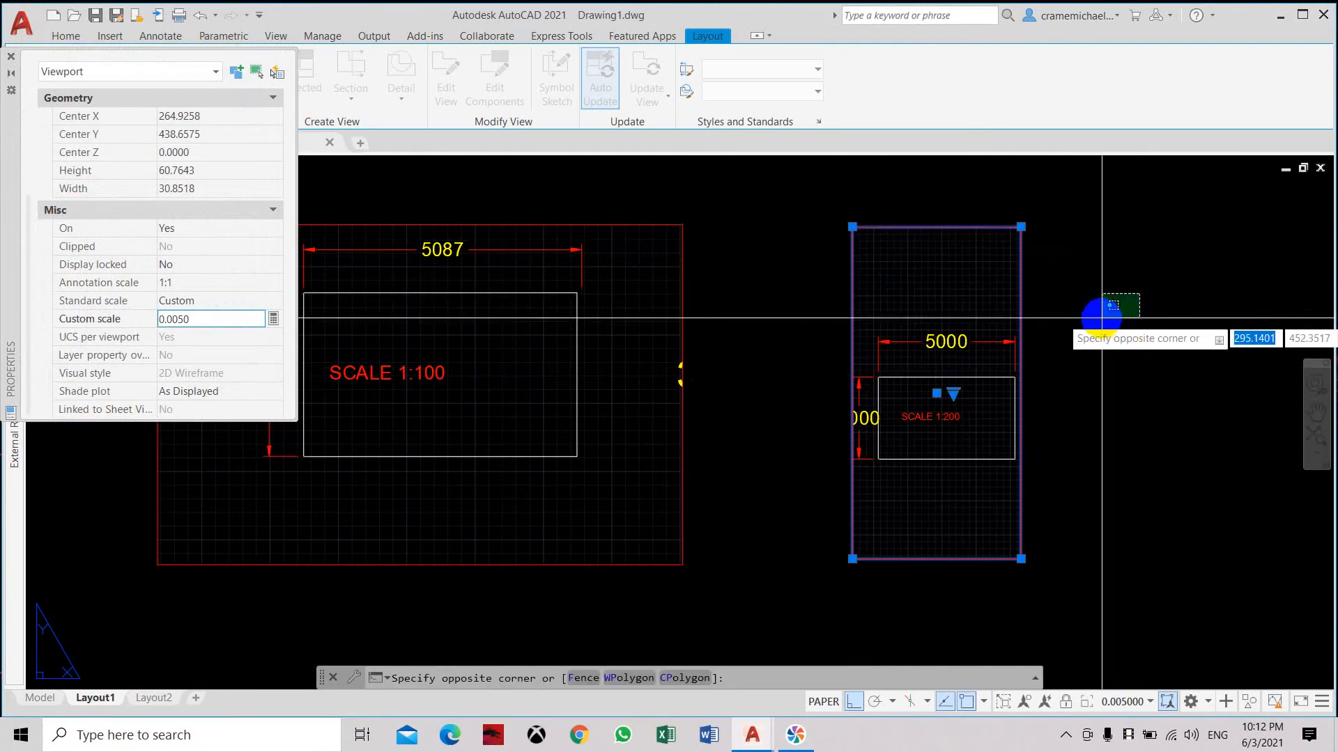
left_click(11, 57)
- Stretch the second viewport's left side outward past the 3000 dimension and lower its upper edge to just above the 5000 dimension
left_click(860, 249)
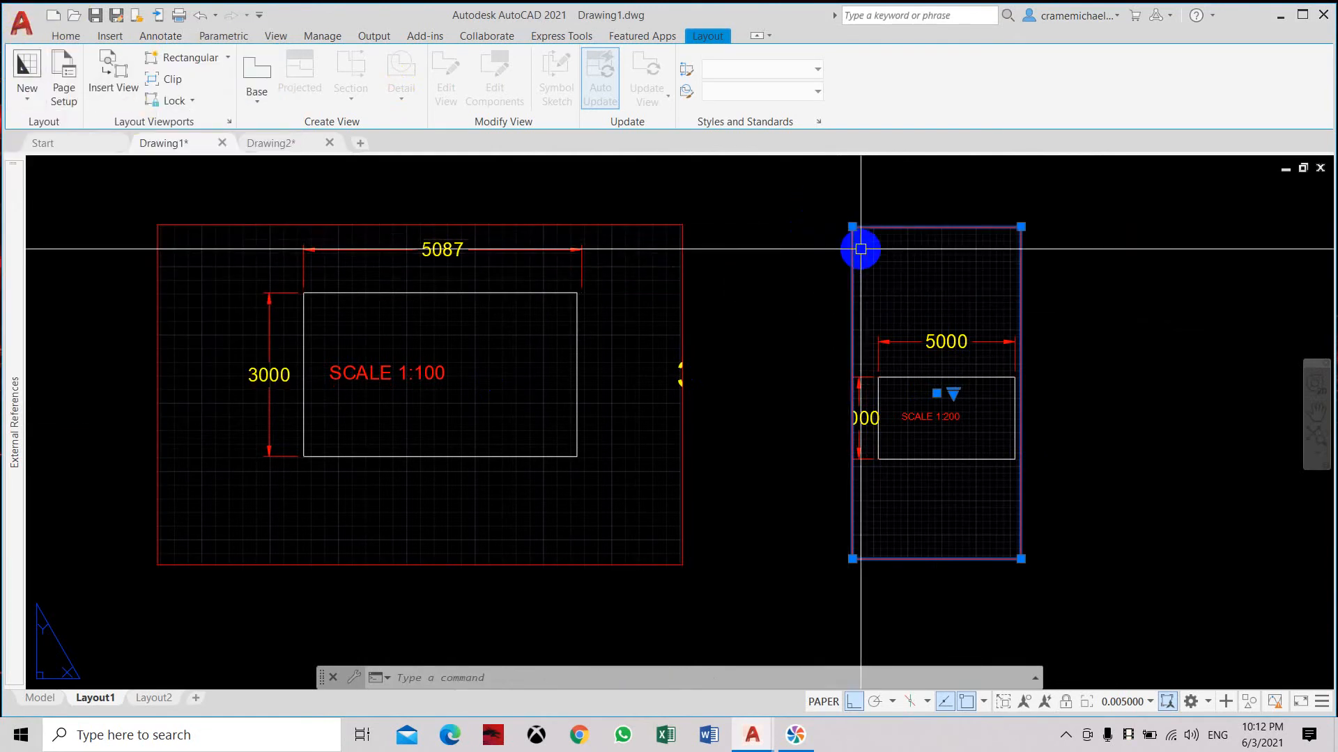
left_click(852, 227)
left_click(815, 242)
left_click(815, 228)
left_click(824, 308)
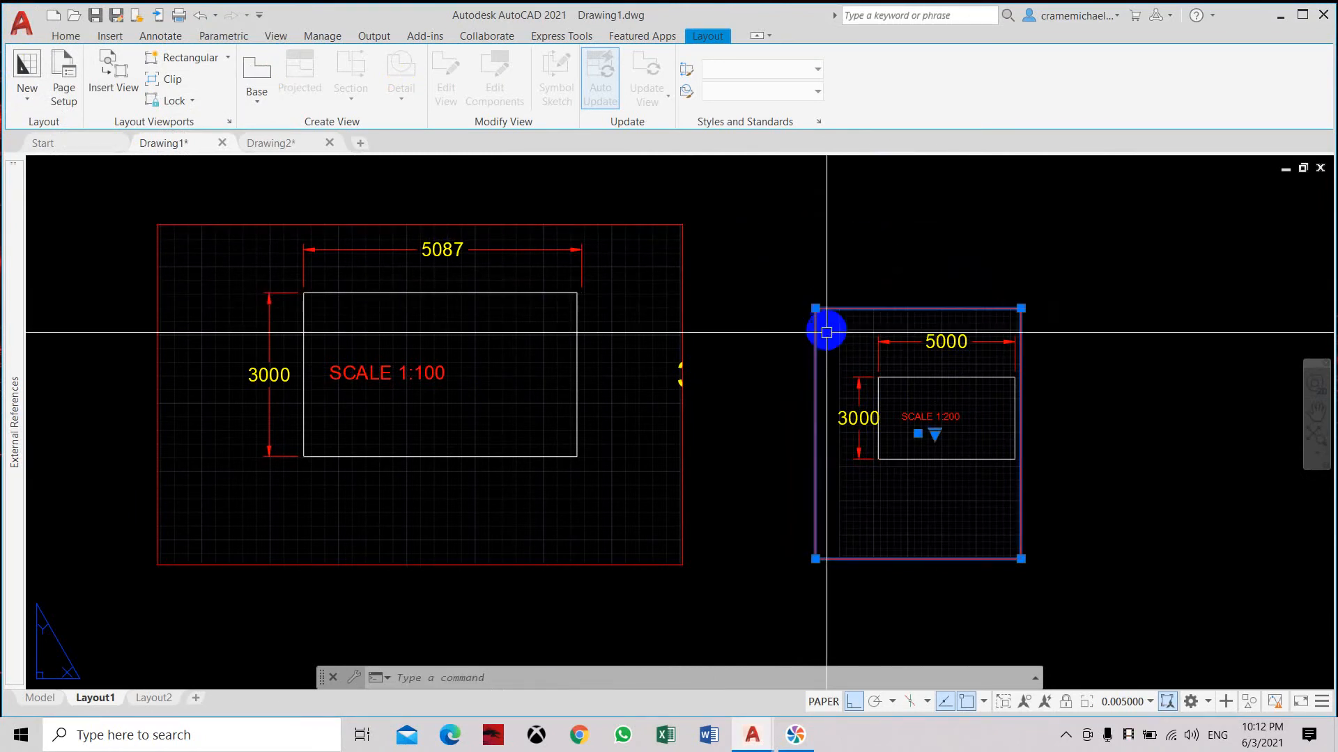
left_click(816, 565)
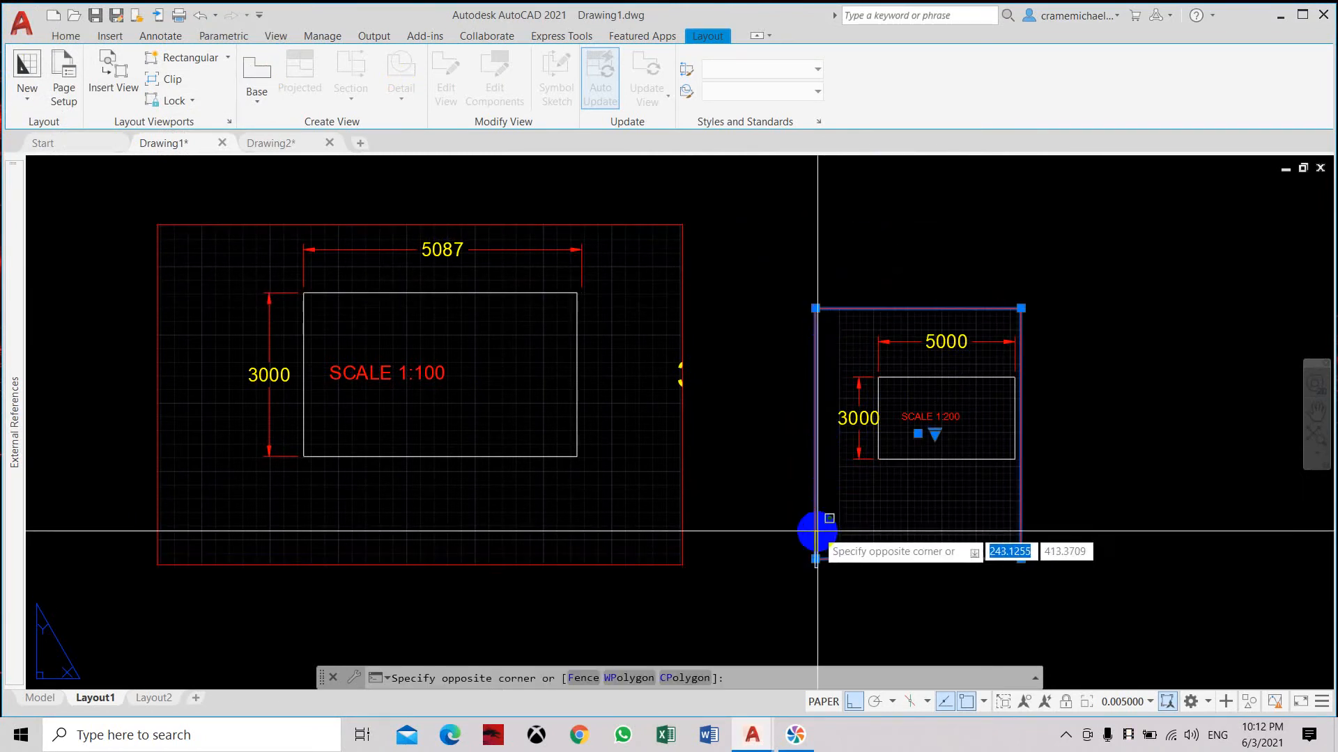
left_click(809, 570)
left_click(815, 558)
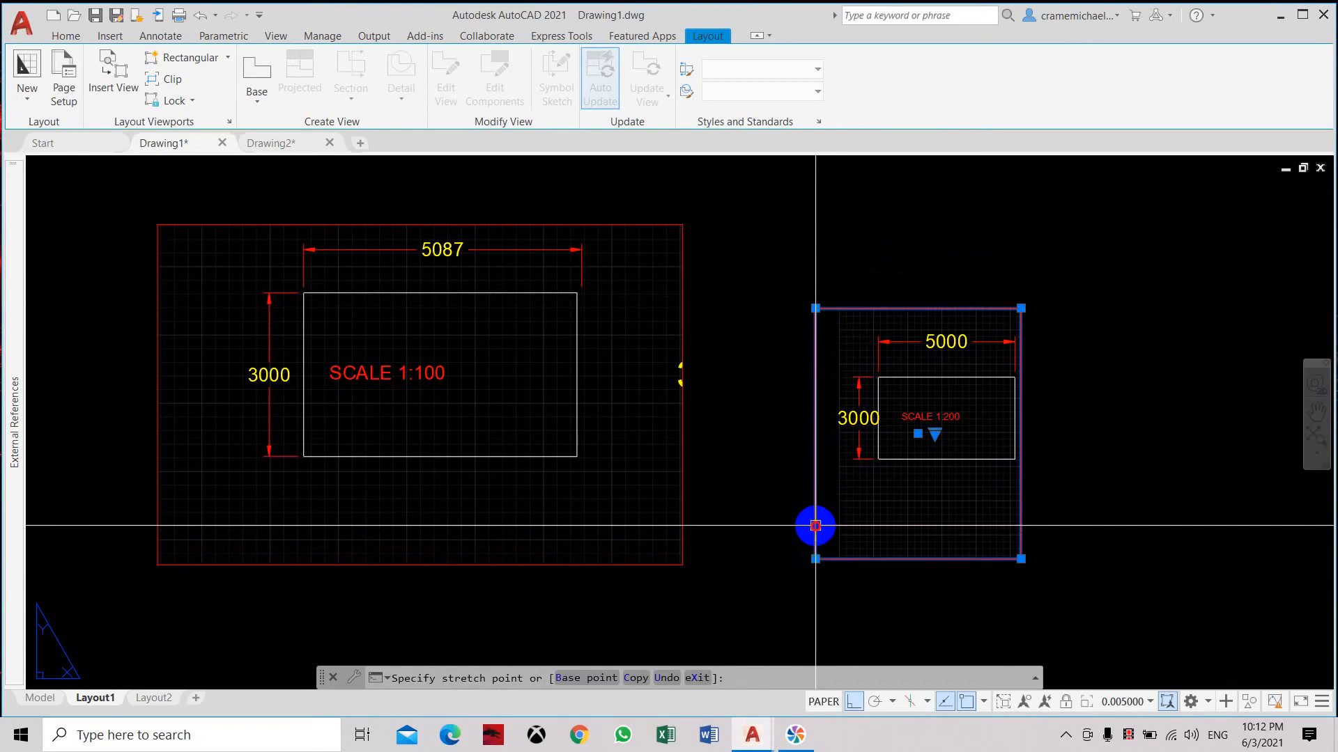
key("Escape")
- Move the second viewport with Ortho off so it sits beside the 1:100 viewport, roughly level with its upper edge
left_click(755, 278)
left_click(1073, 587)
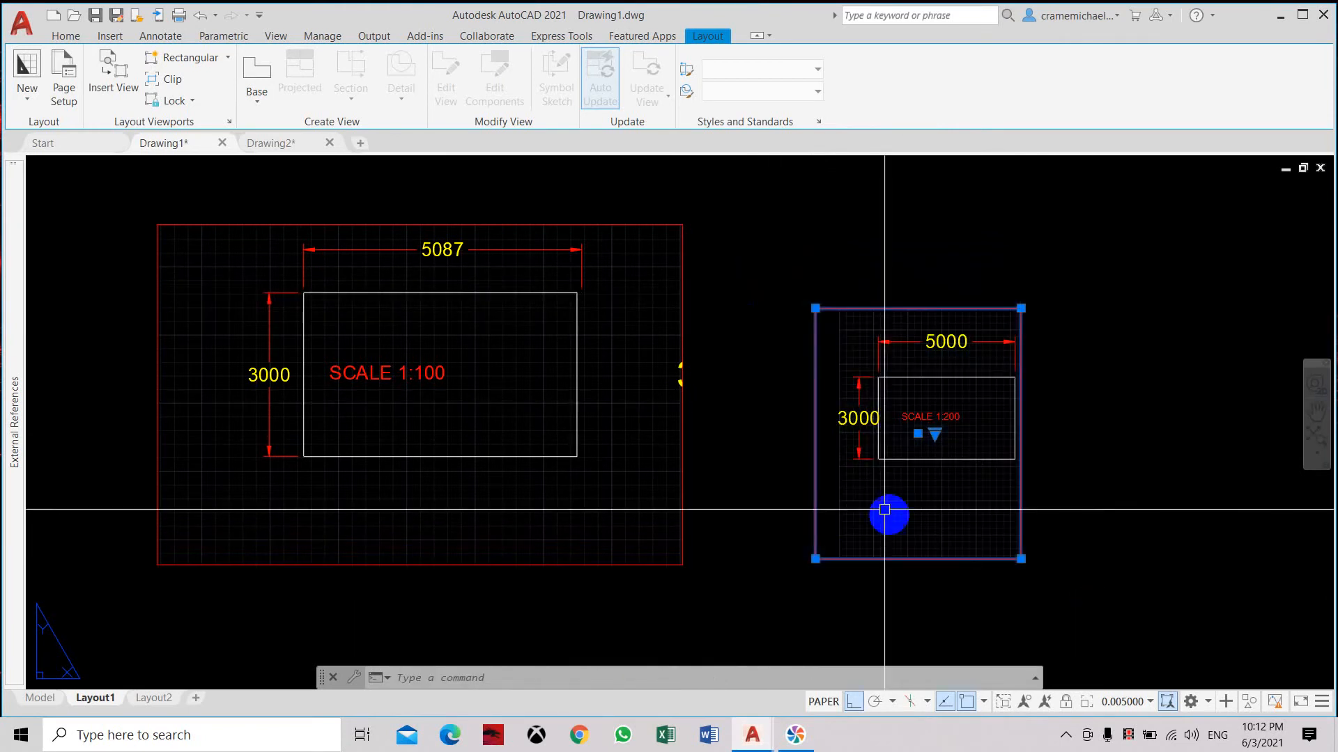
left_click(75, 39)
left_click(230, 63)
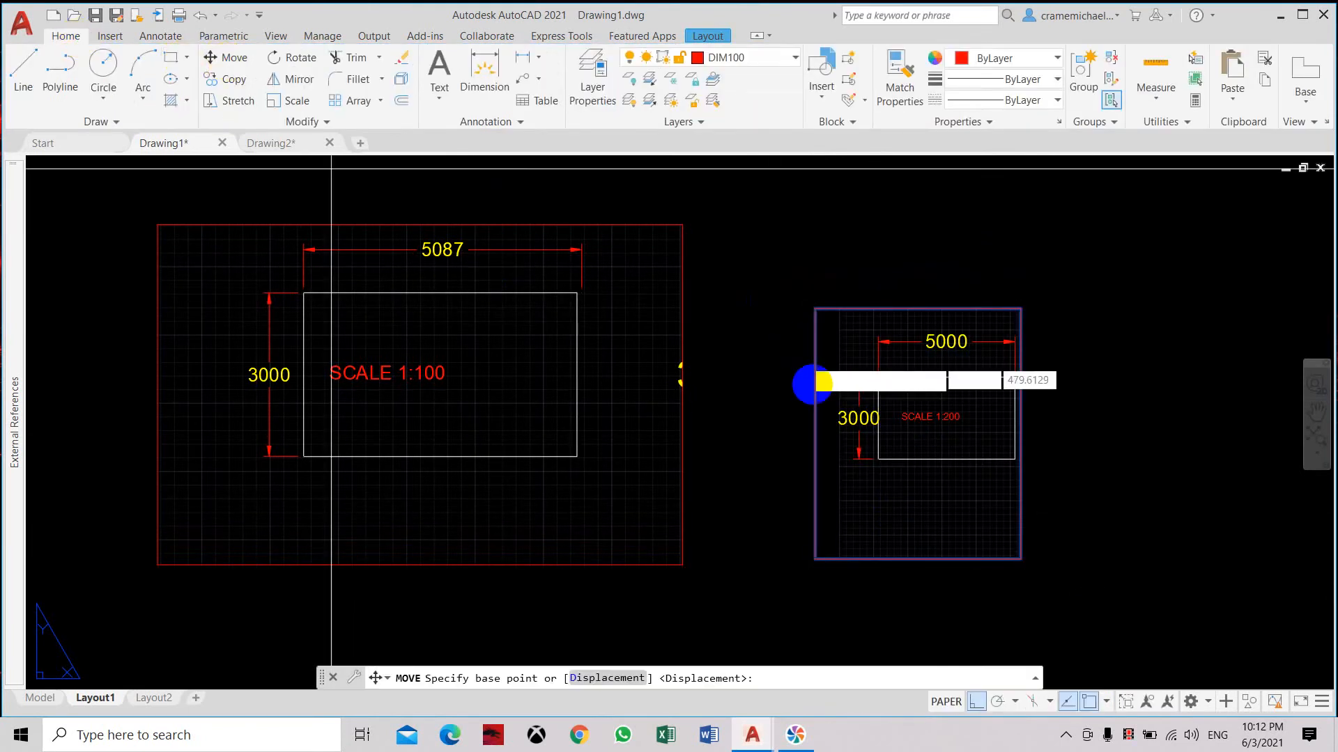
left_click(816, 308)
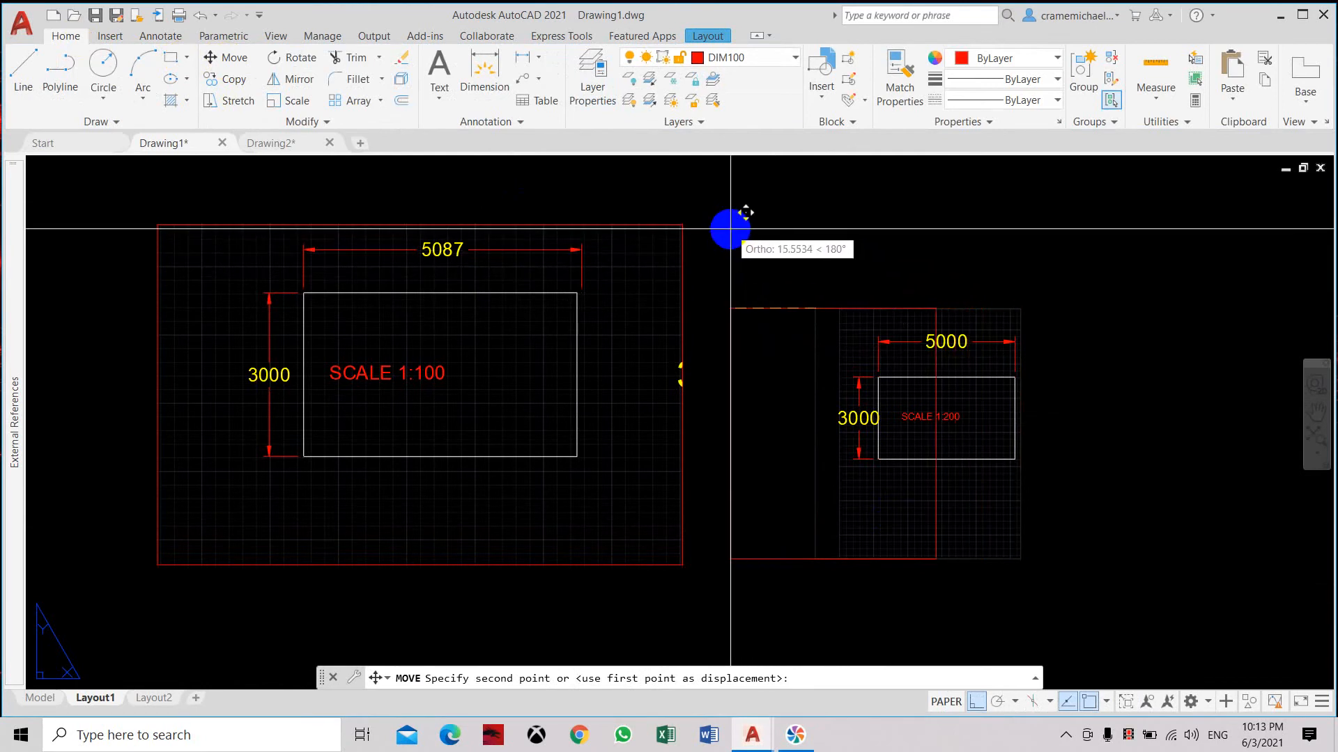
key("F8")
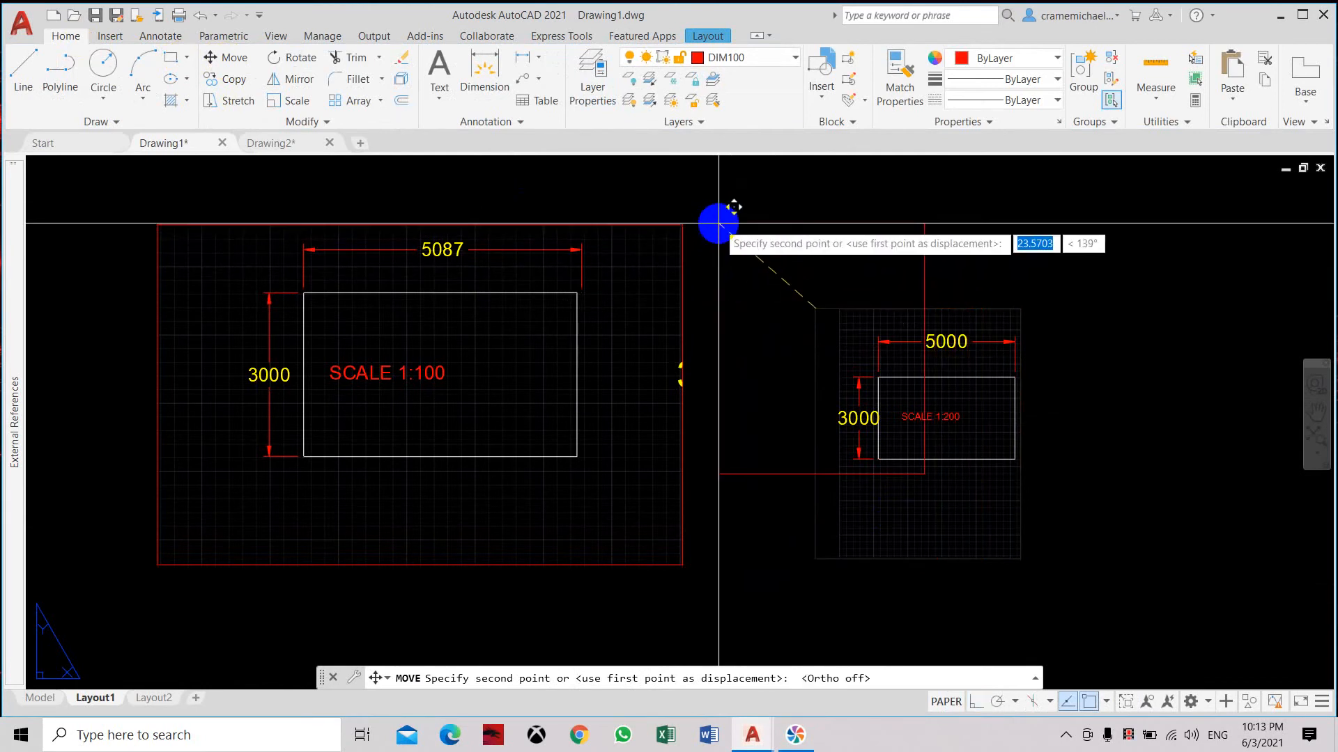
left_click(718, 224)
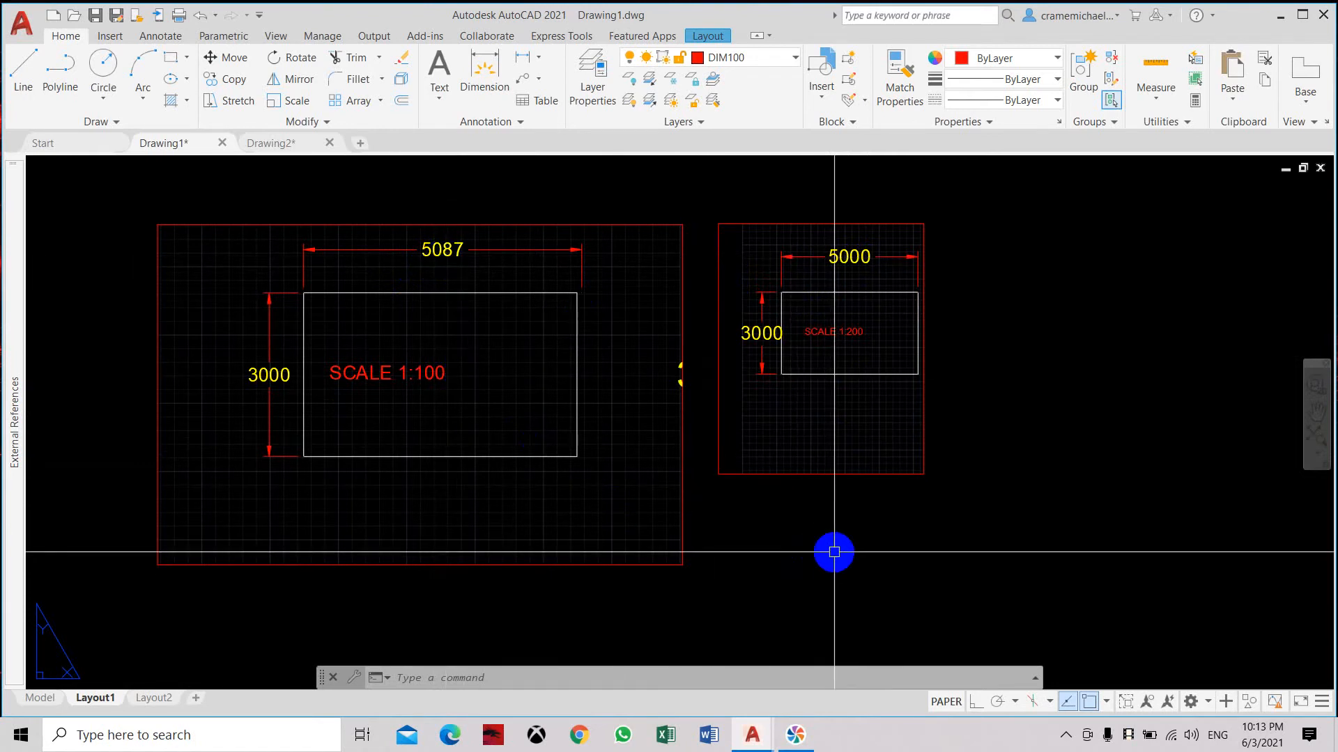
- Create a third rectangular viewport about 38 wide by 41 high beside the 1:200 viewport with MVIEW
middle_click_drag(834, 552, 753, 538)
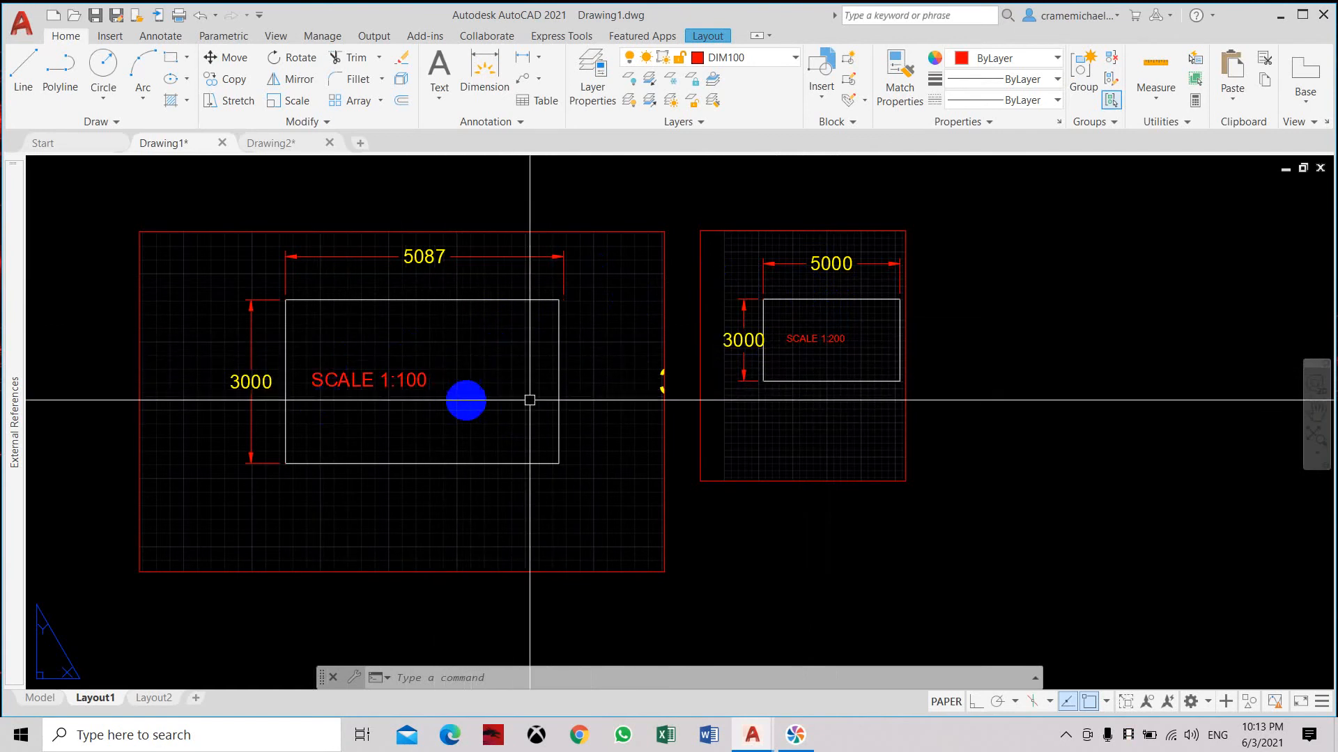
middle_click_drag(999, 397, 836, 395)
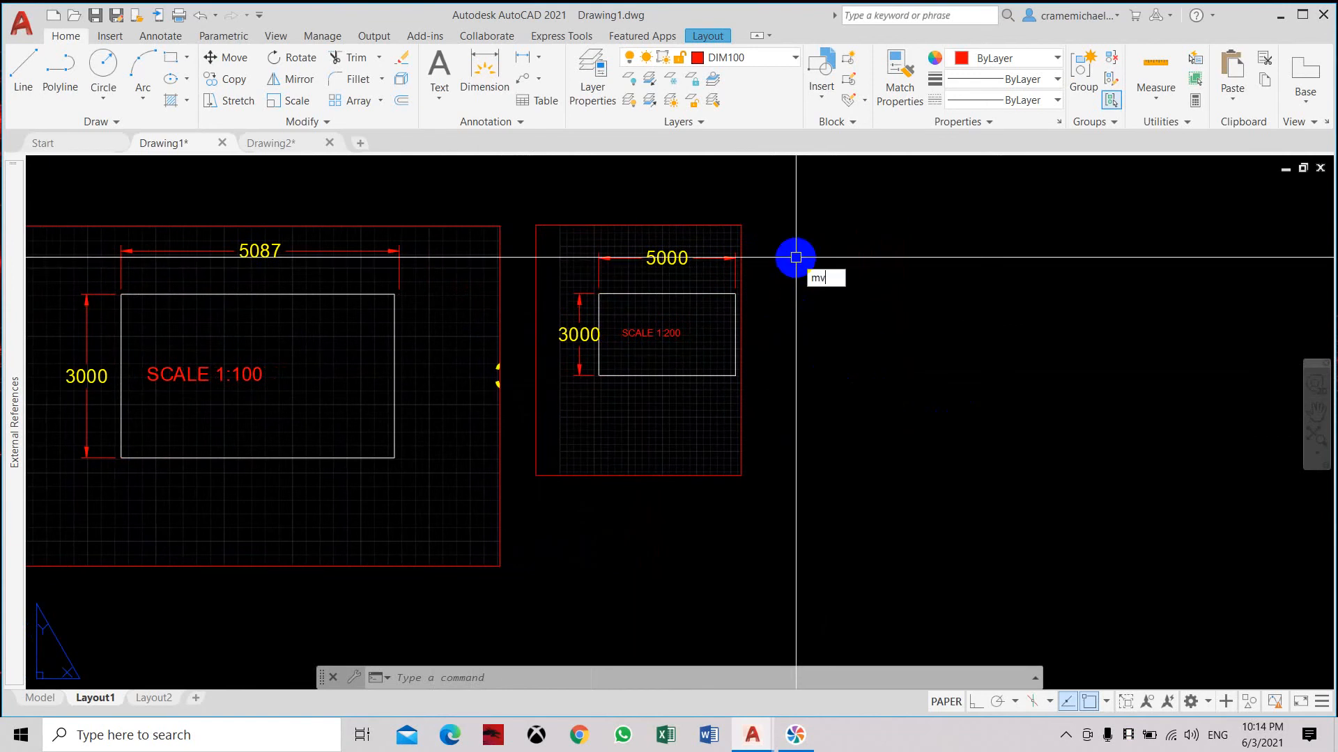
key("Return")
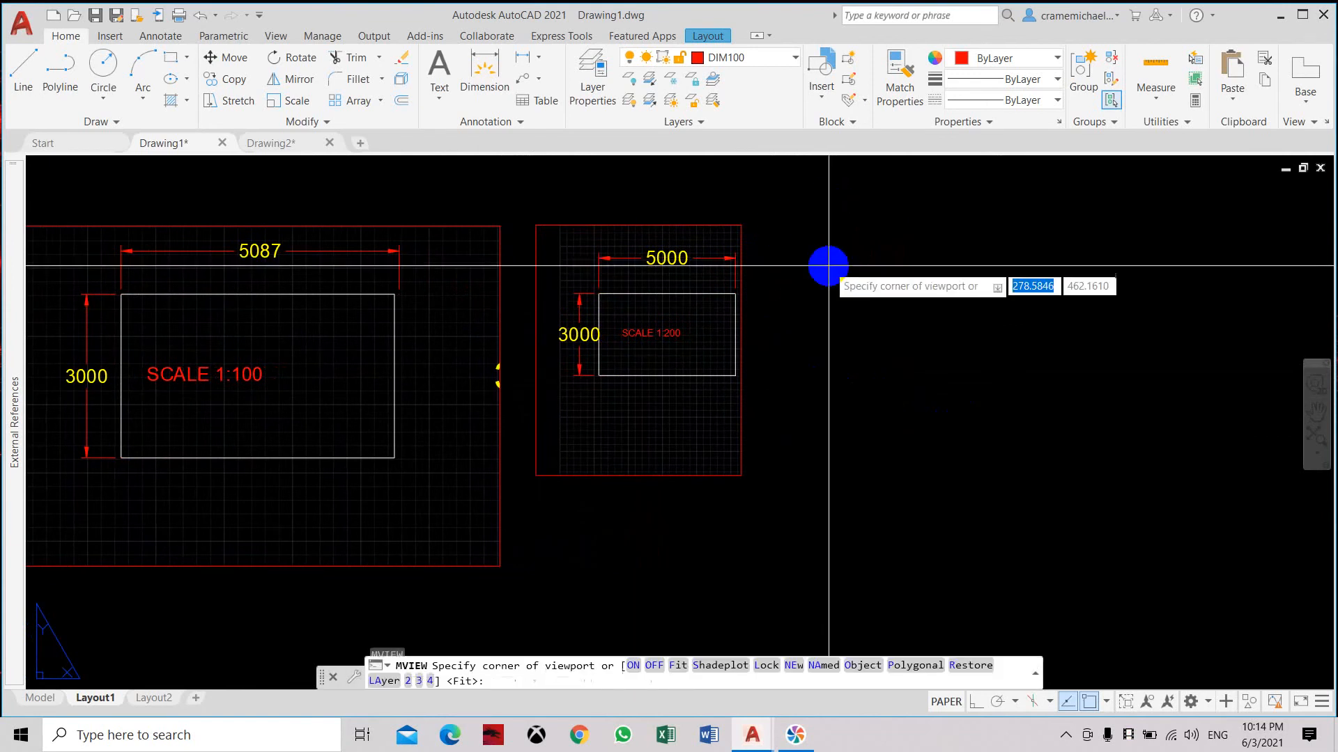
left_click(796, 232)
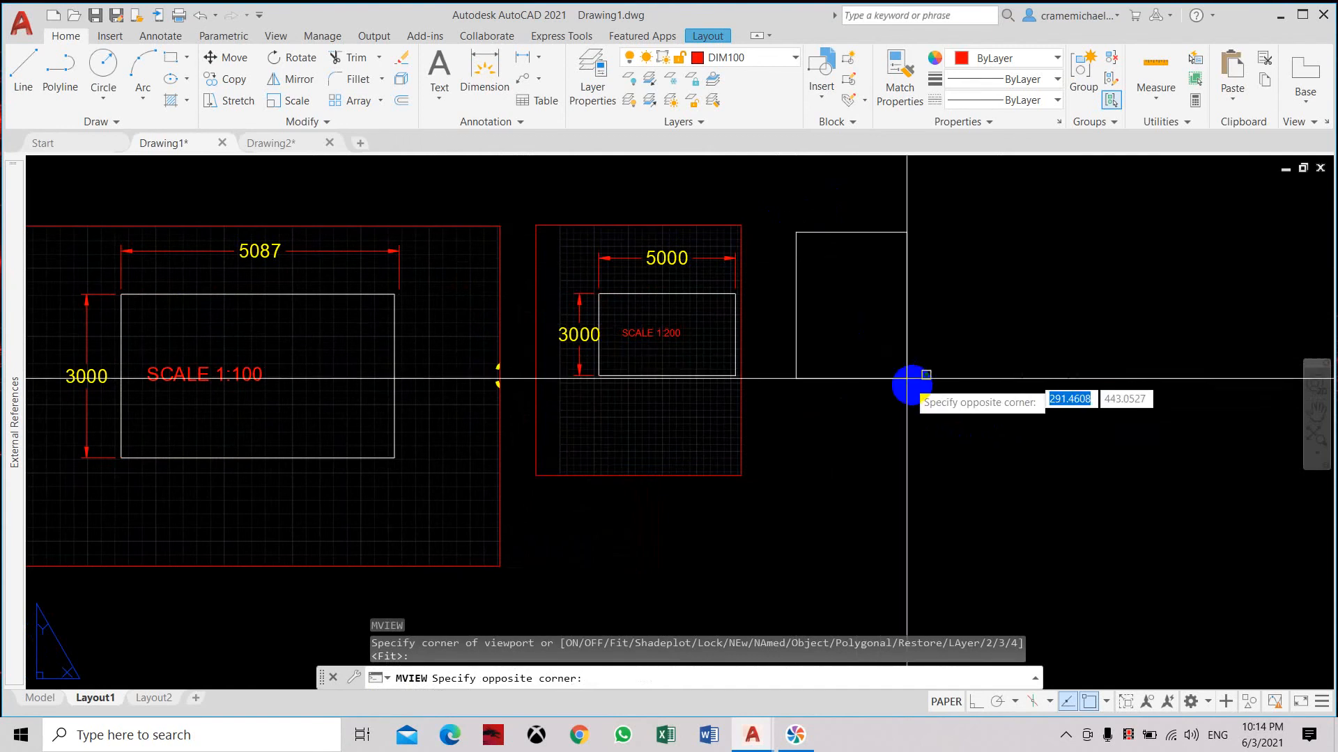
left_click(1003, 458)
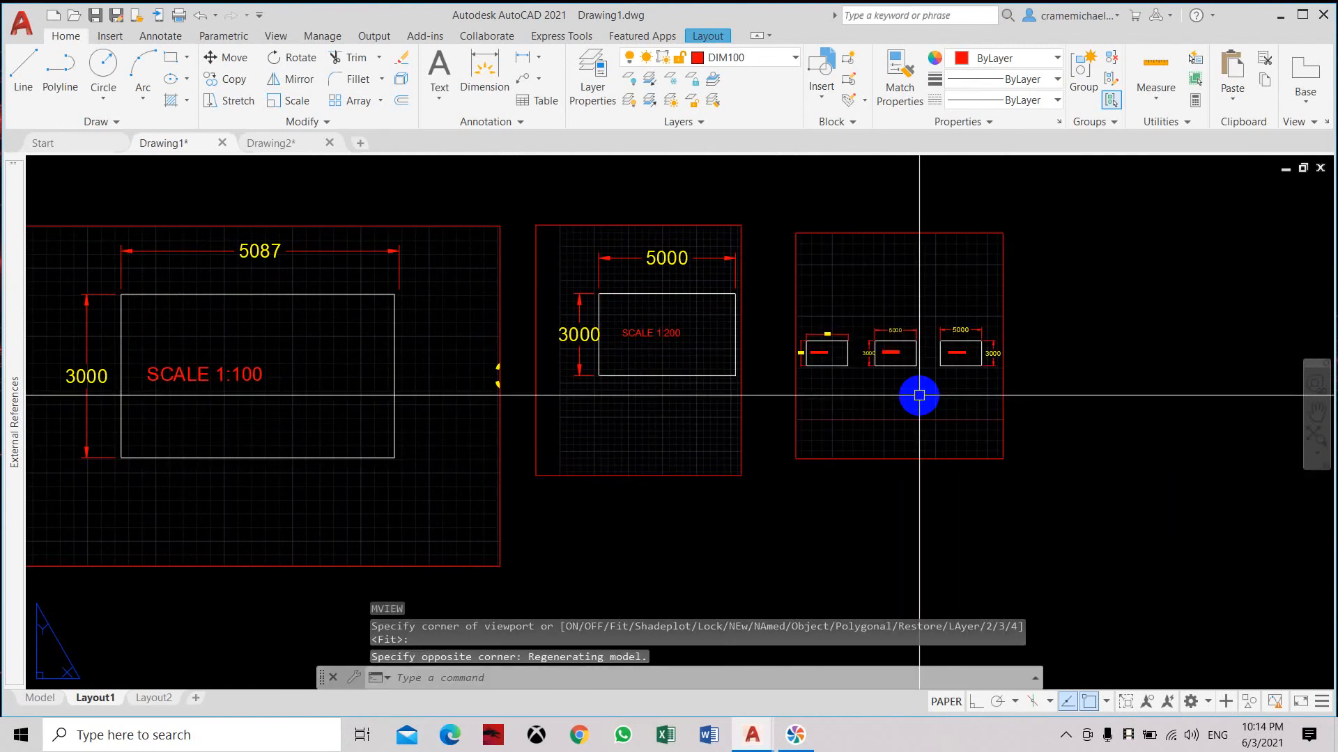
left_click(1045, 424)
left_click(908, 400)
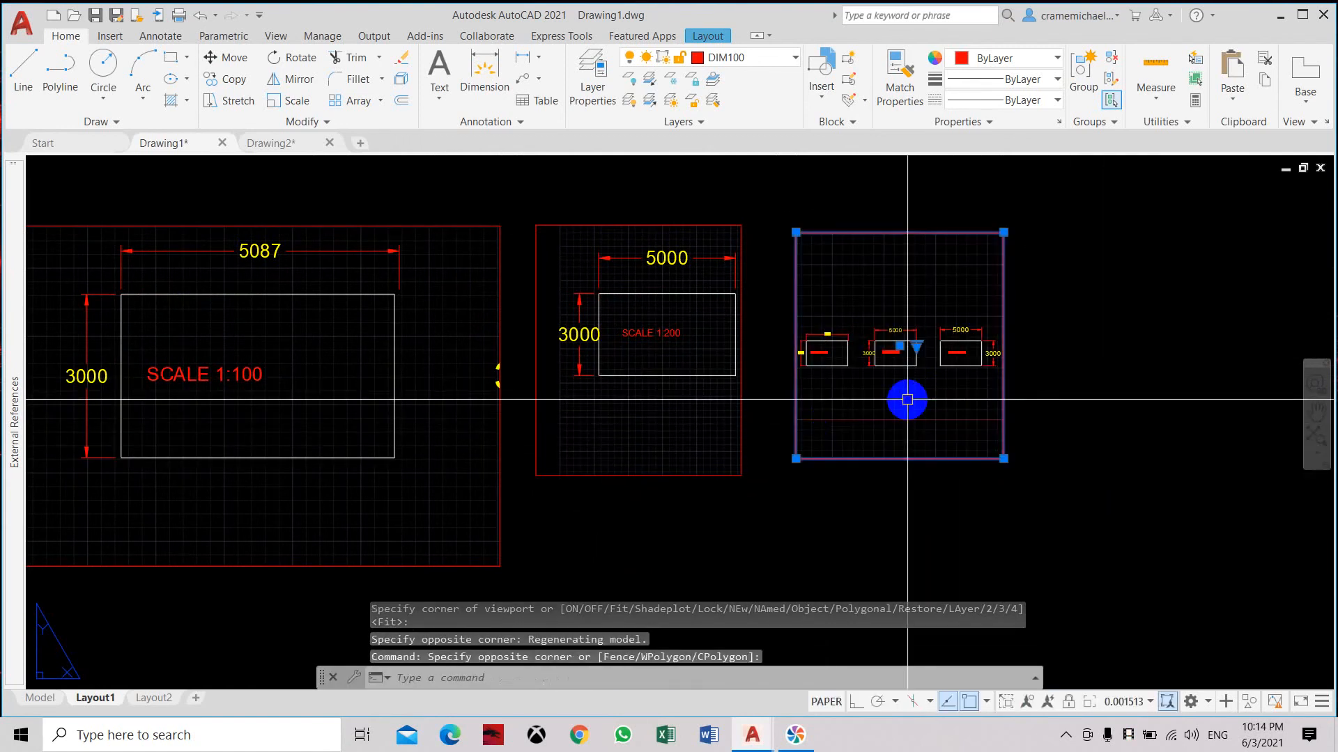
double_click(905, 398)
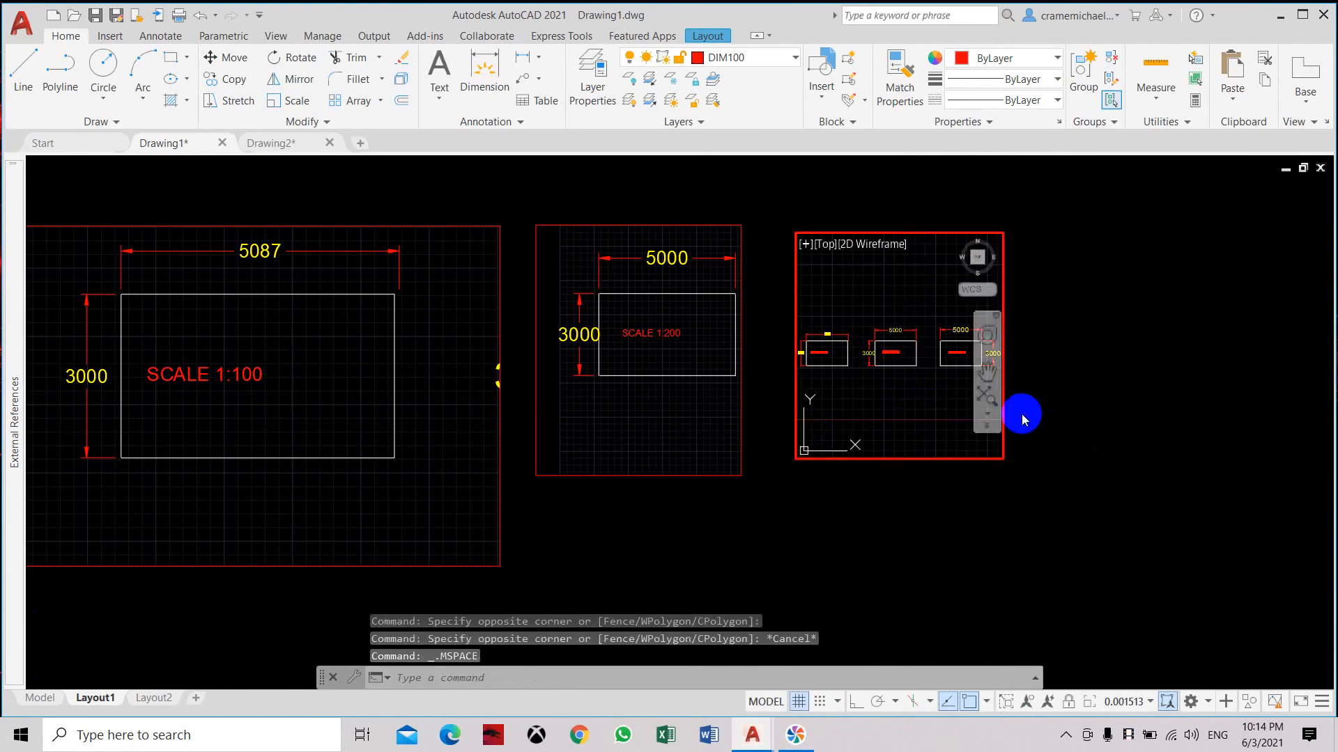
double_click(1022, 428)
- Set the third viewport's custom scale to 0.004 in its properties
left_click(1022, 426)
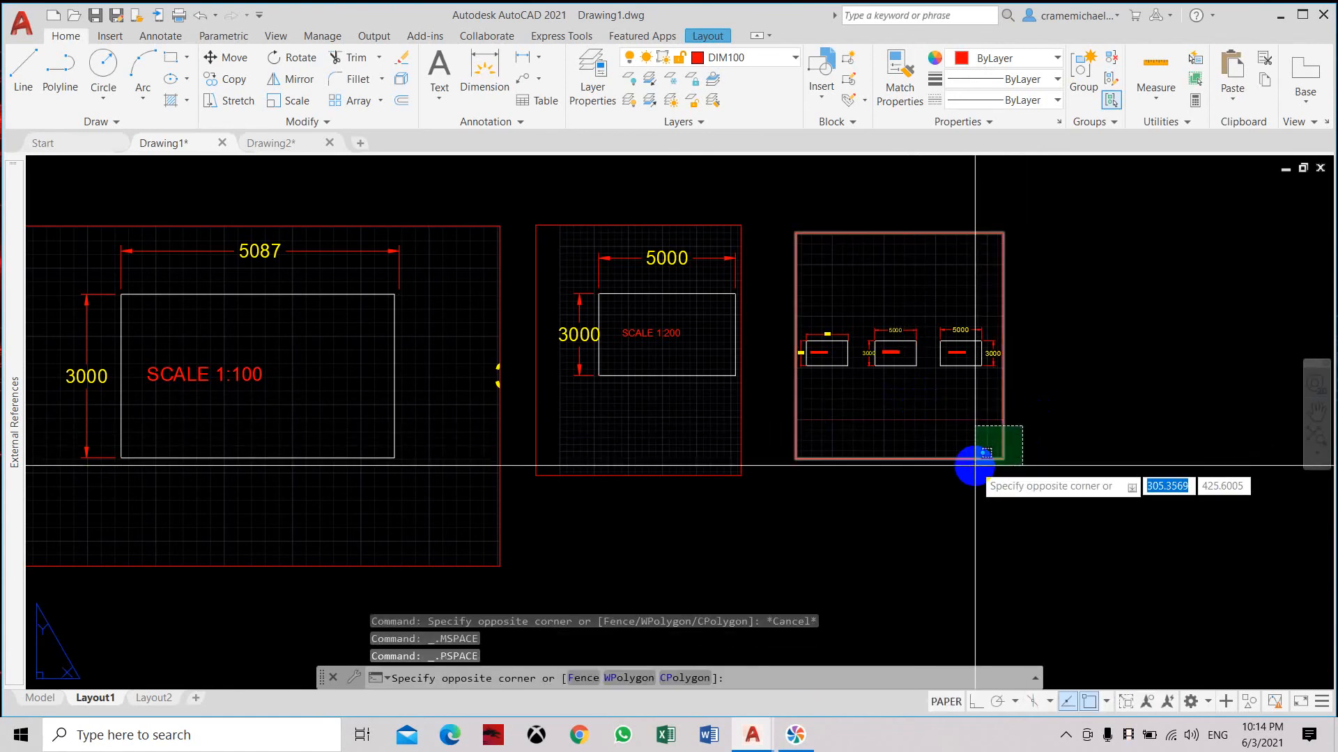
left_click(975, 461)
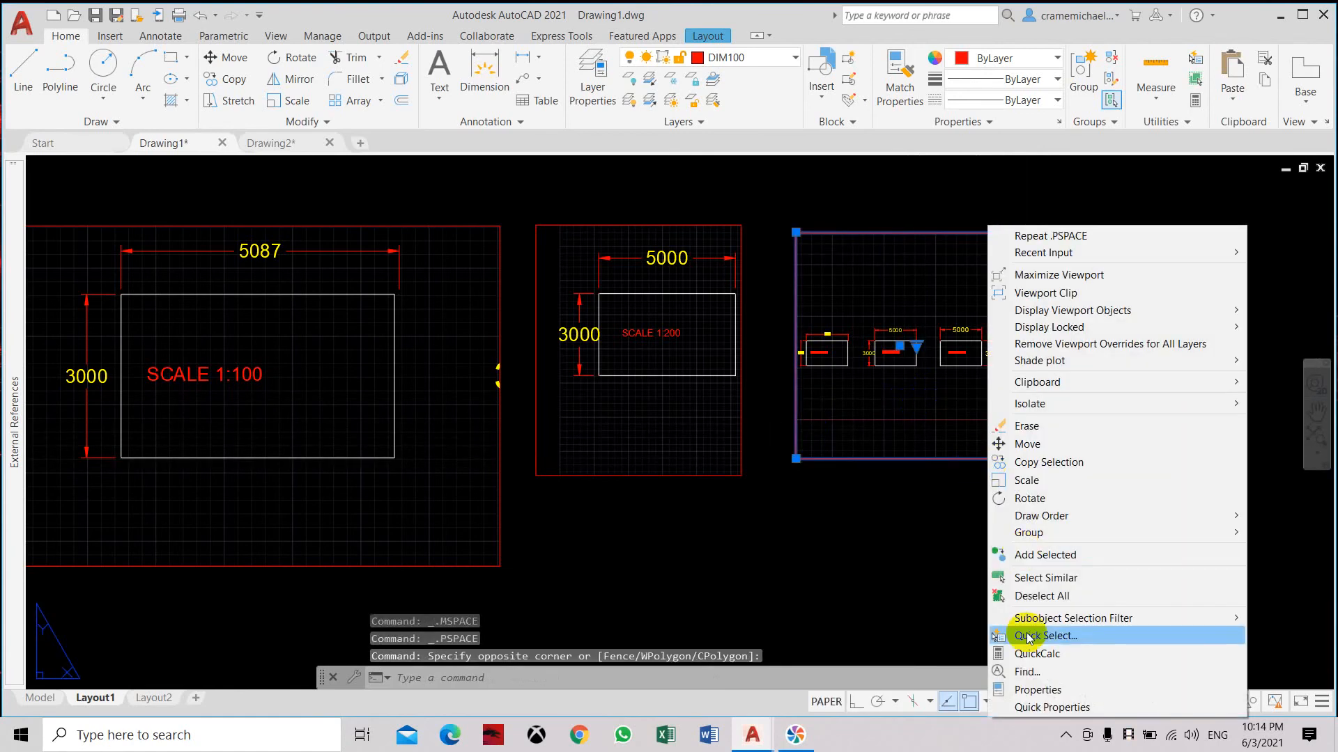
left_click(1026, 689)
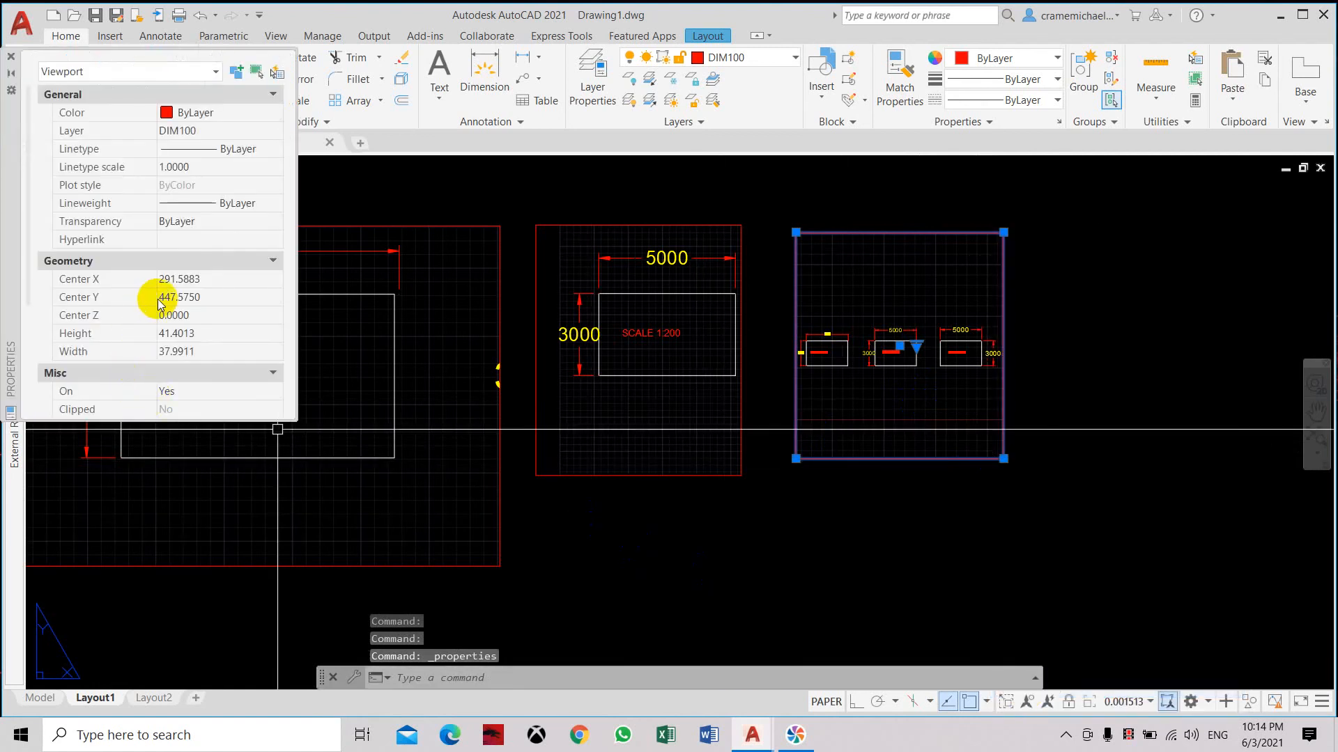
scroll(170, 299, "down", 3)
left_click(198, 320)
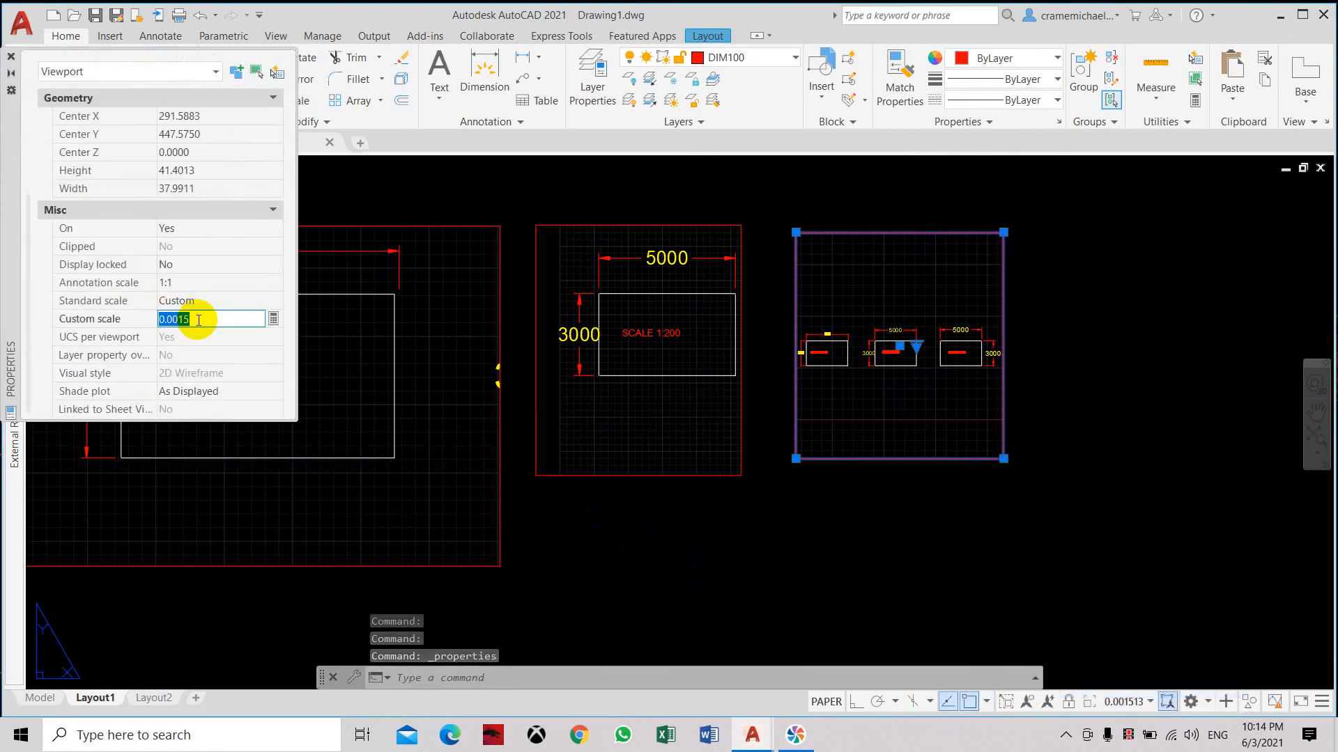
type(".004")
key("Return")
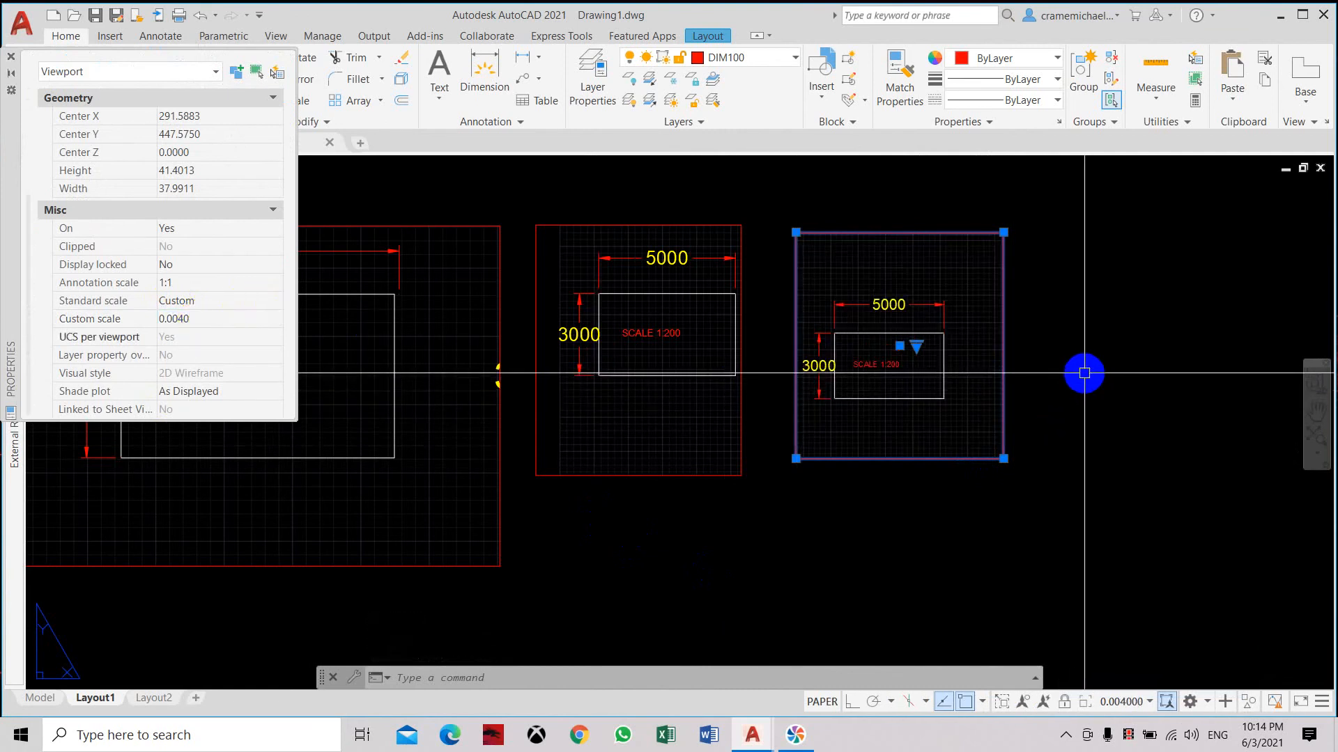
- Pan the model inside the third viewport to the SCALE 1:250 rectangle, return to paper space and close the properties
double_click(964, 378)
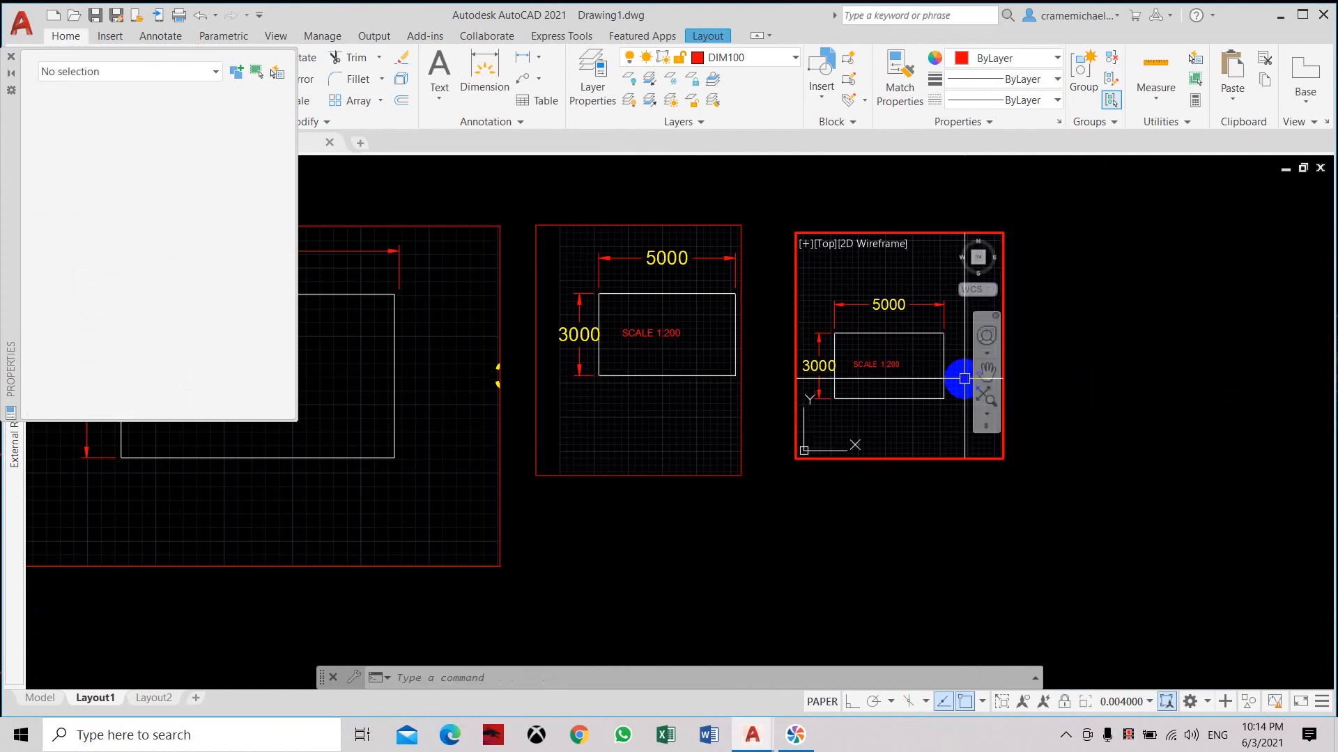
left_click(986, 370)
left_click_drag(905, 379, 737, 336)
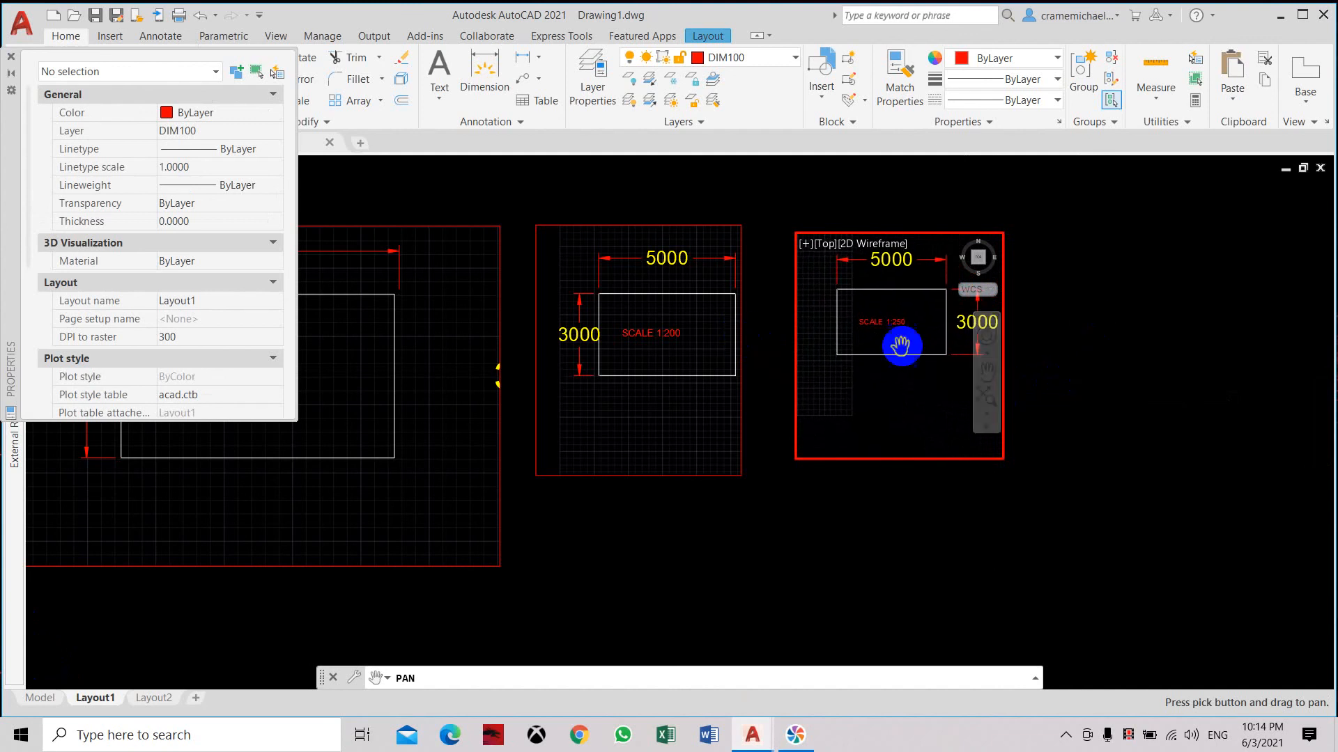
right_click(1062, 380)
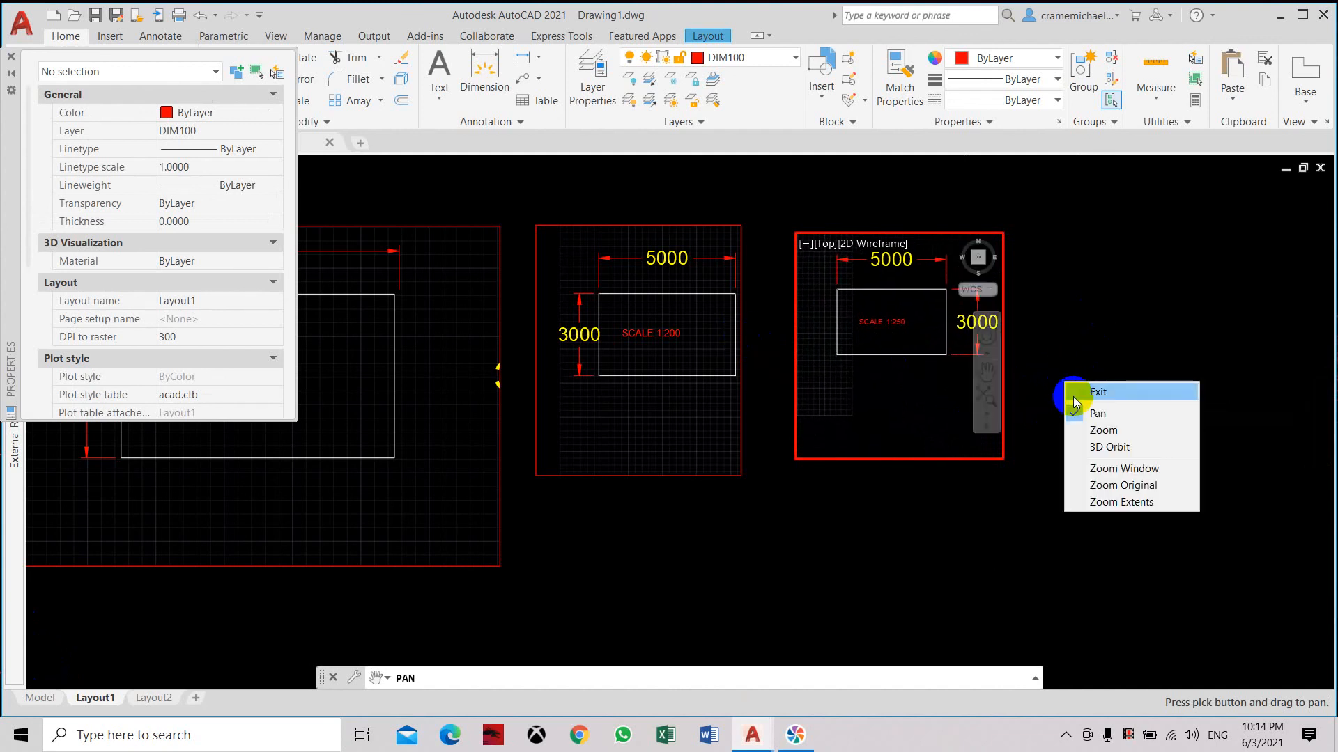
left_click(1078, 388)
double_click(1053, 354)
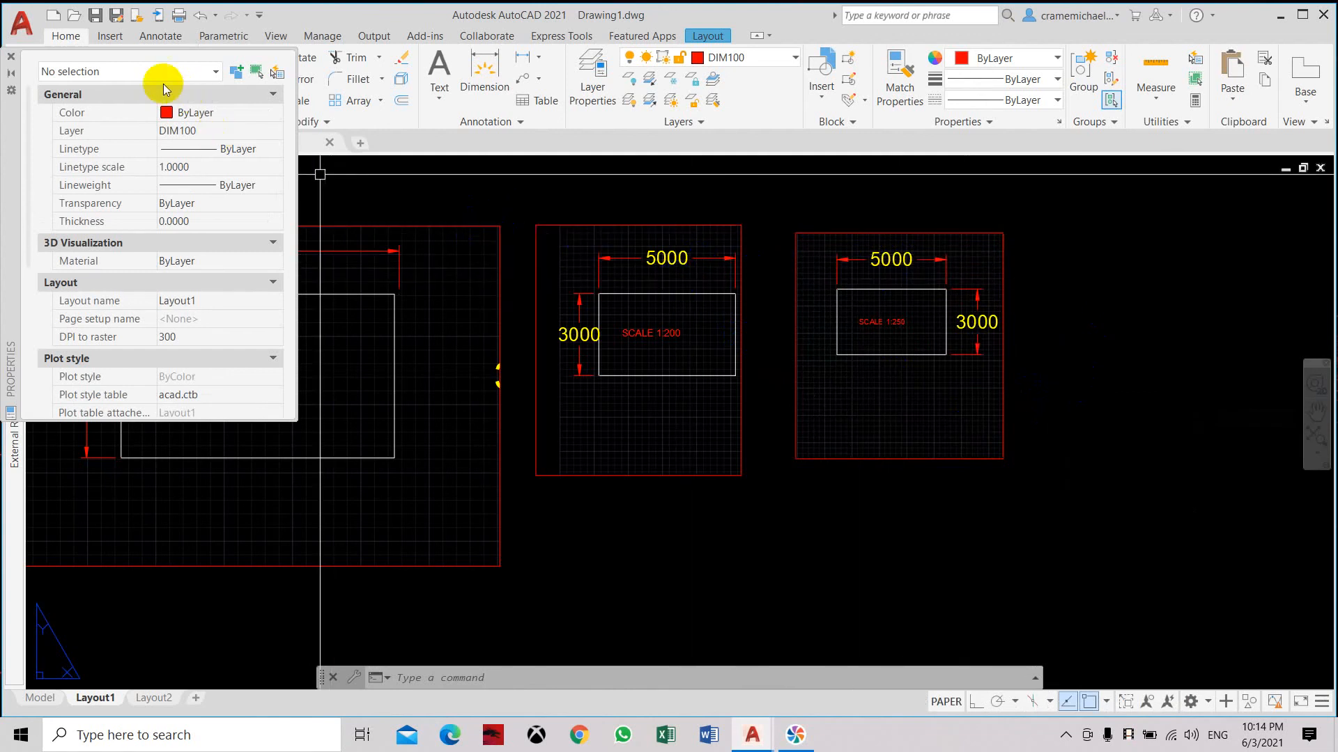
left_click(11, 56)
left_click(265, 251)
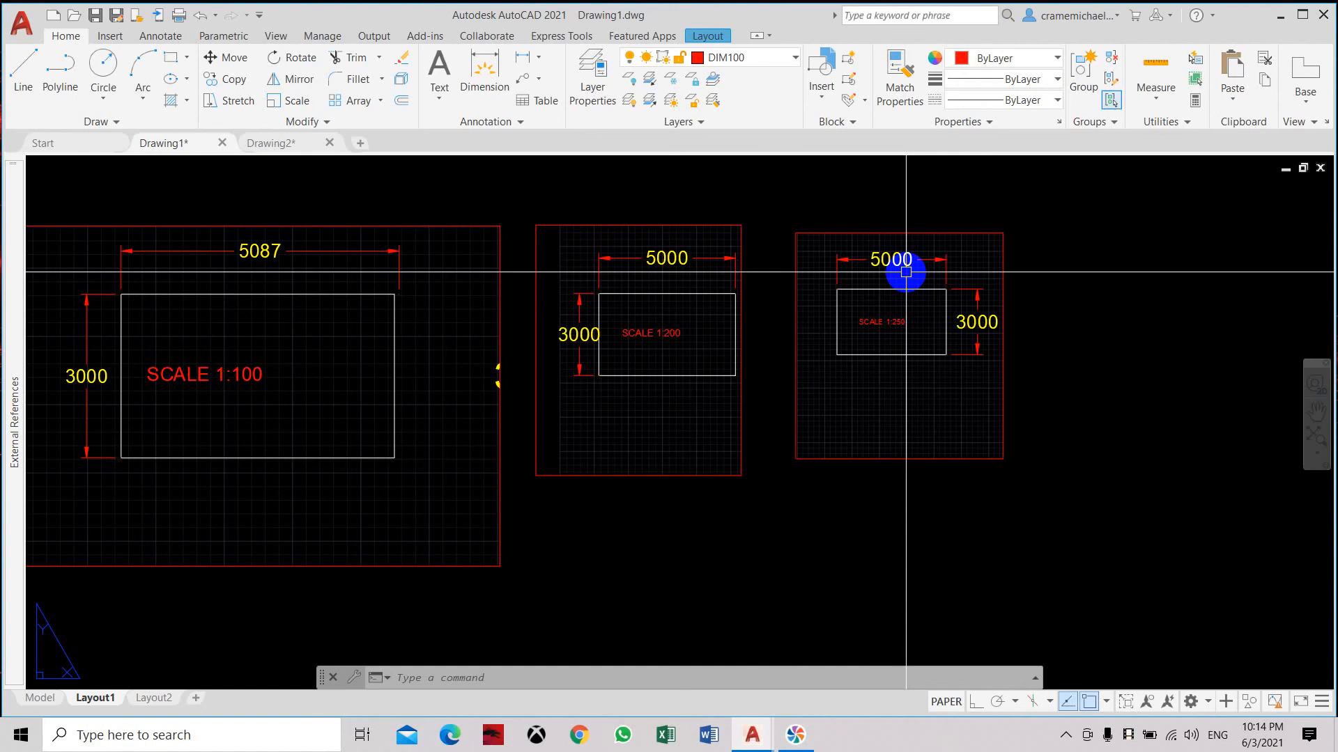
scroll(906, 272, "down", 2)
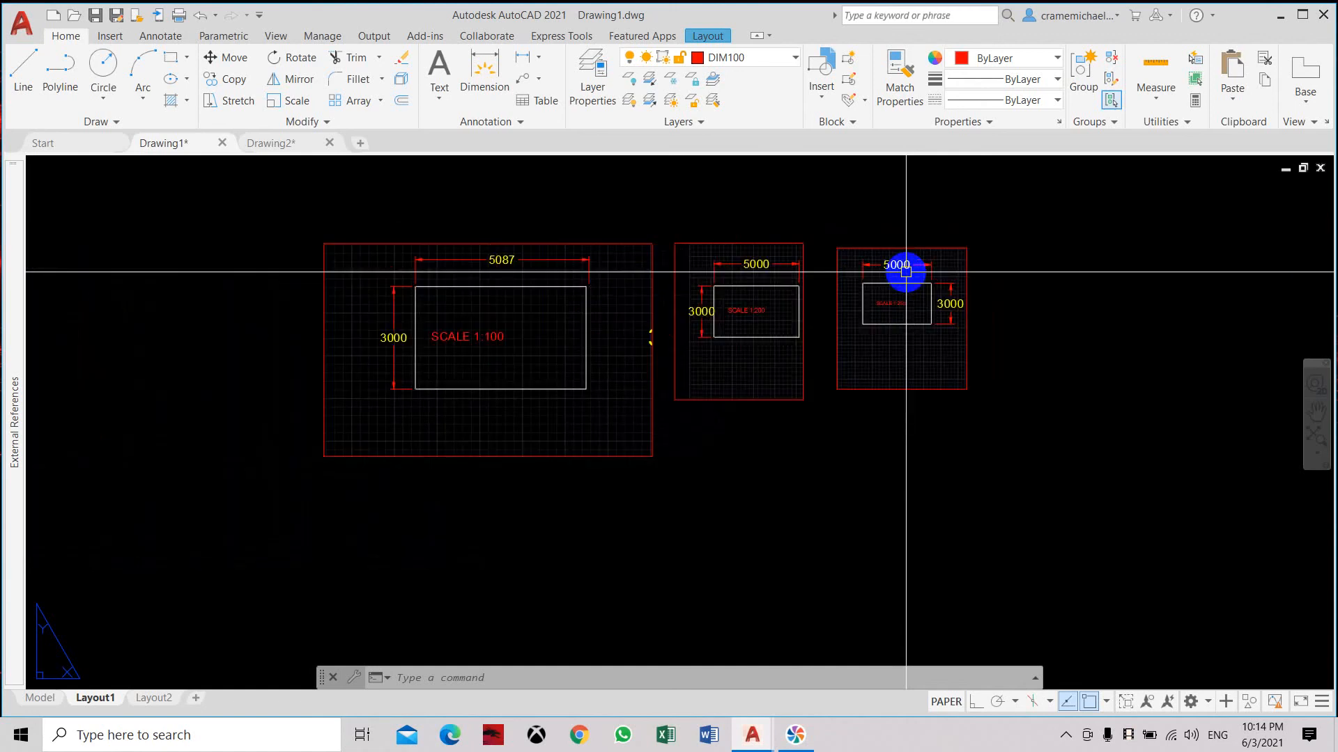
scroll(906, 272, "up", 2)
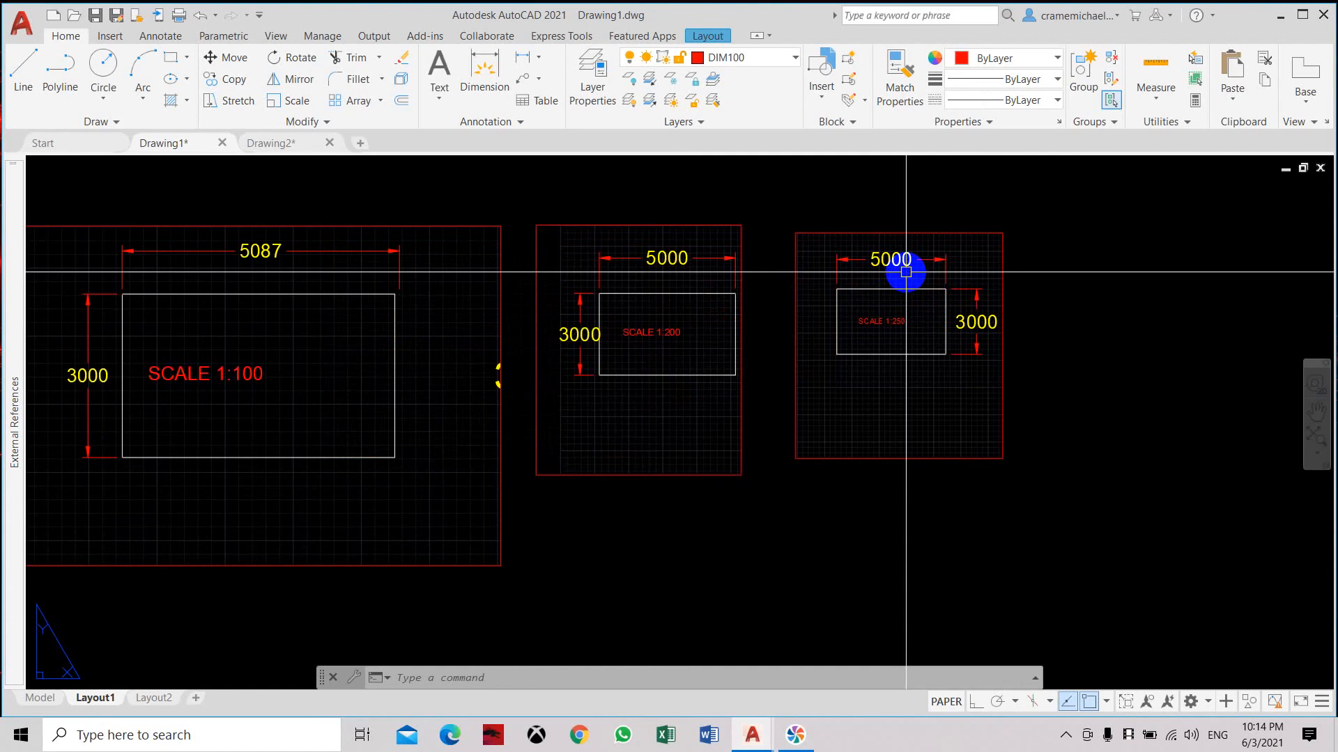